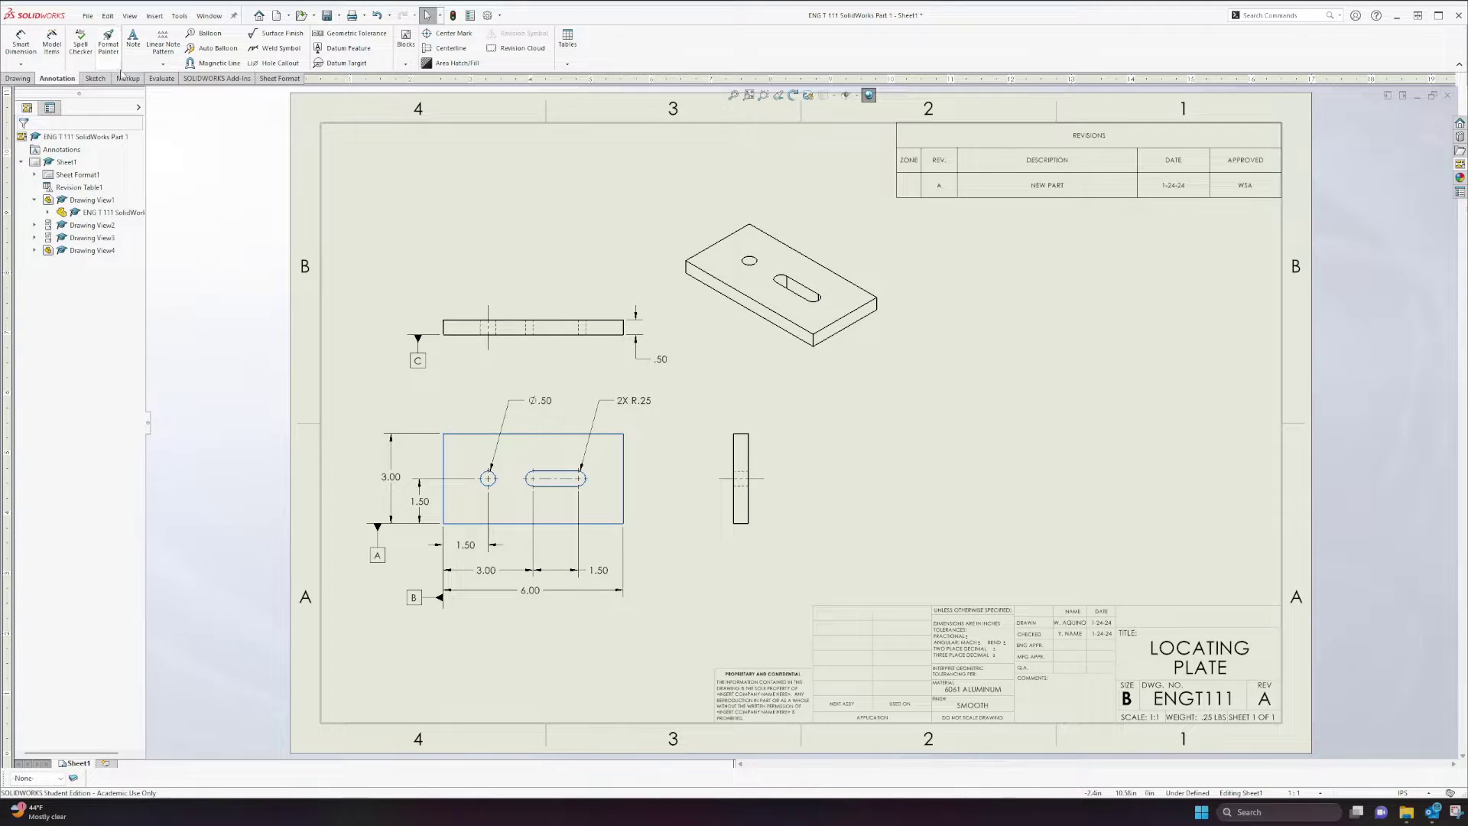
{"action": "left_click", "coordinate": [20, 80]}
{"action": "left_click", "coordinate": [55, 81]}
{"action": "left_click", "coordinate": [96, 81]}
{"action": "left_click", "coordinate": [55, 82]}
Add a two-line note below the front view reading "PRINCIPAL VIEW" and "SCALE 1:2"
{"action": "left_click", "coordinate": [133, 42]}
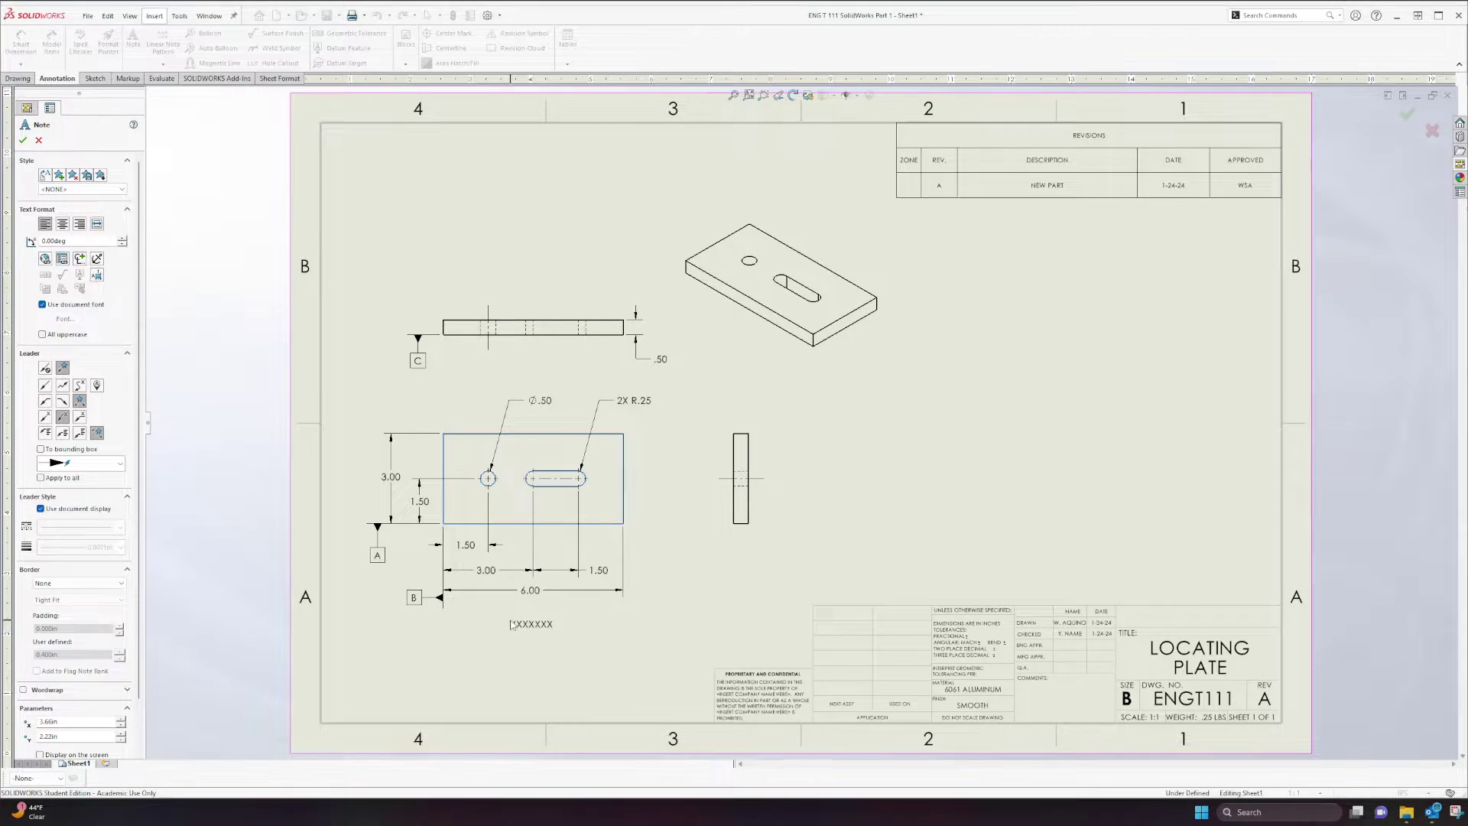
{"action": "left_click", "coordinate": [512, 625]}
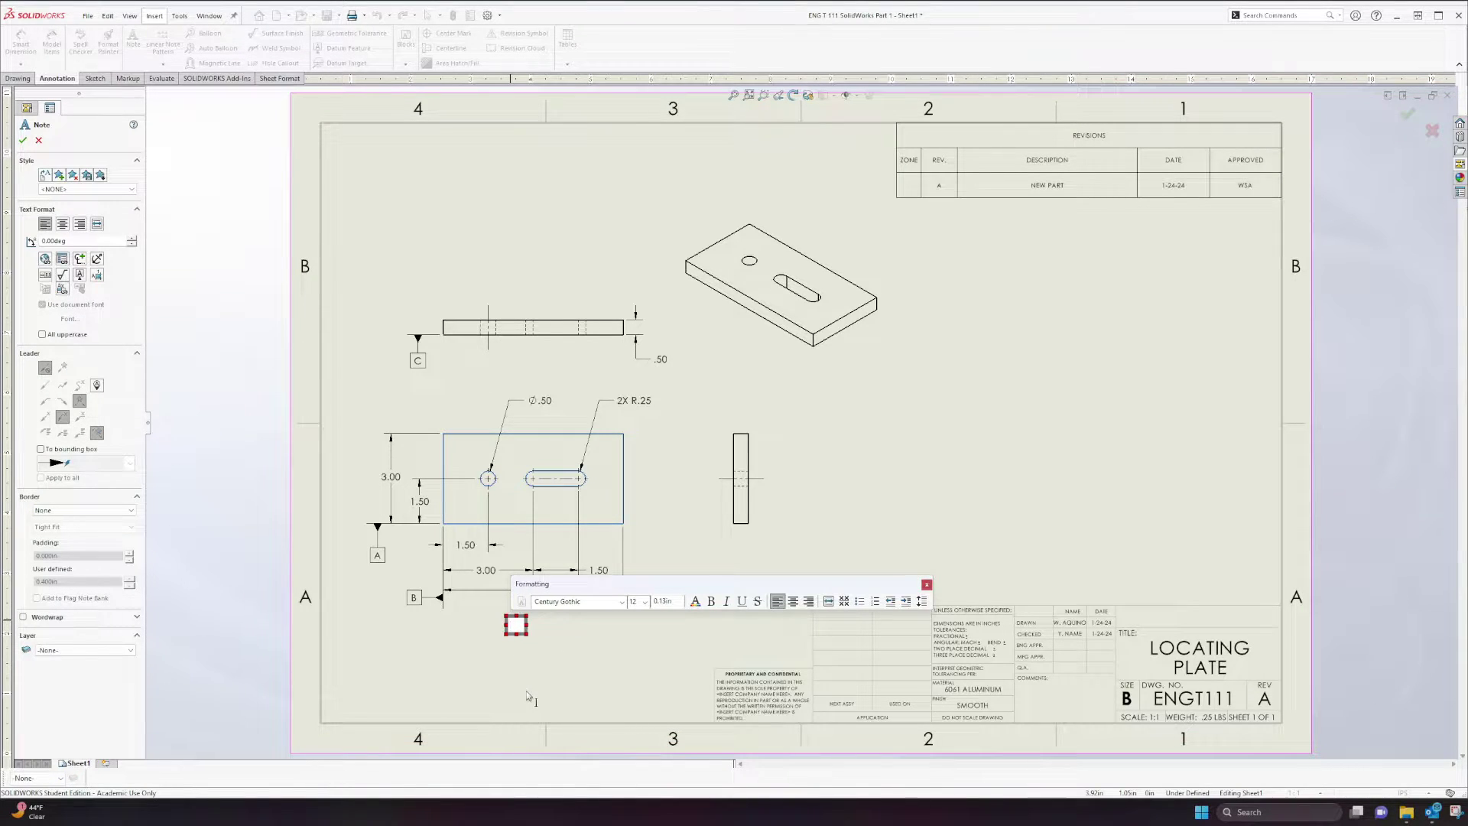
{"action": "type", "text": "PRINCIPAL VIEW"}
{"action": "key", "text": "Return"}
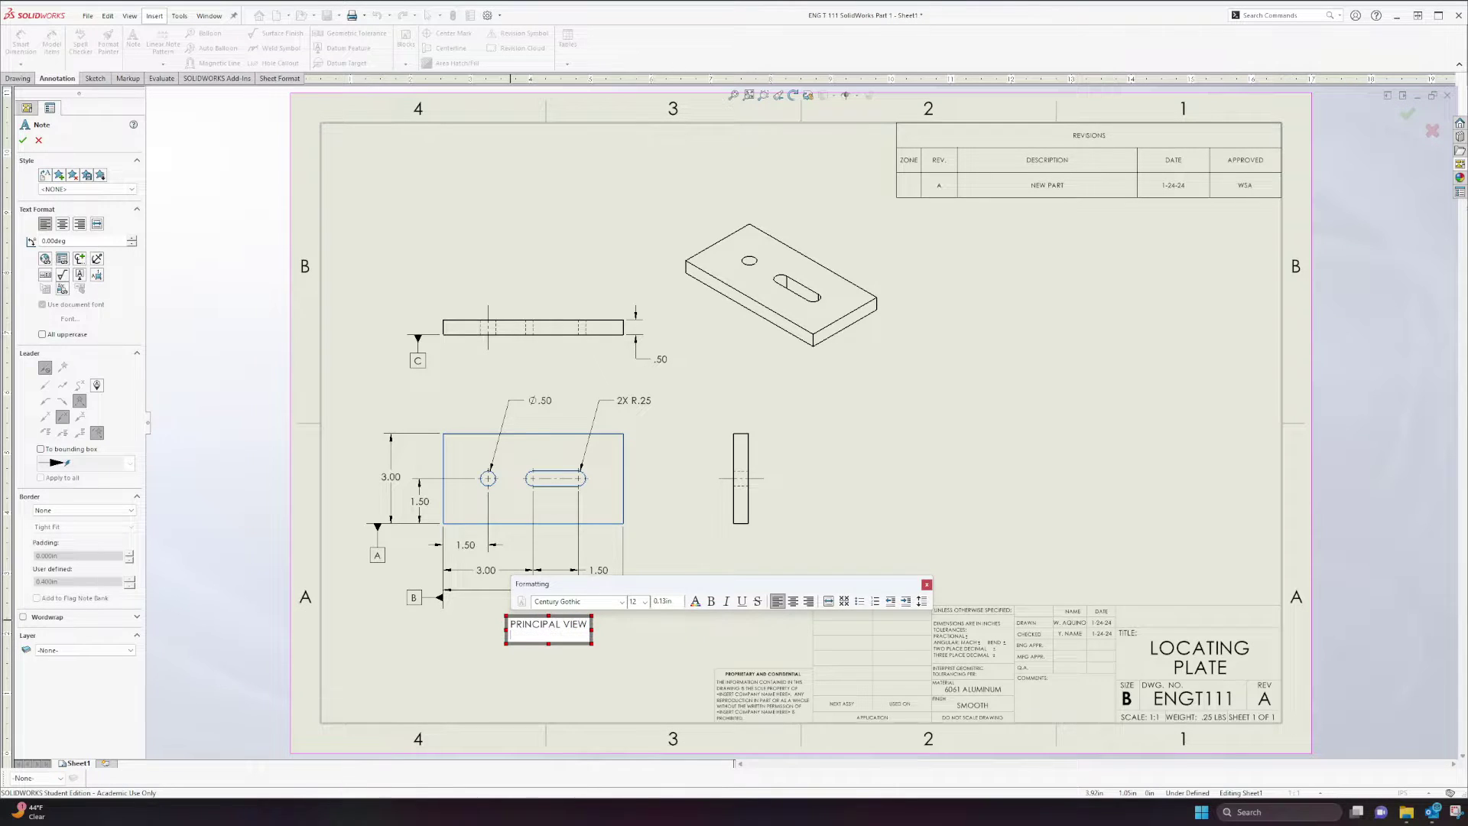
{"action": "type", "text": "SCALE"}
{"action": "type", "text": ":"}
{"action": "key", "text": "BackSpace"}
Center-align both lines of the new note's text
{"action": "left_click_drag", "start_coordinate": [597, 586], "coordinate": [556, 564]}
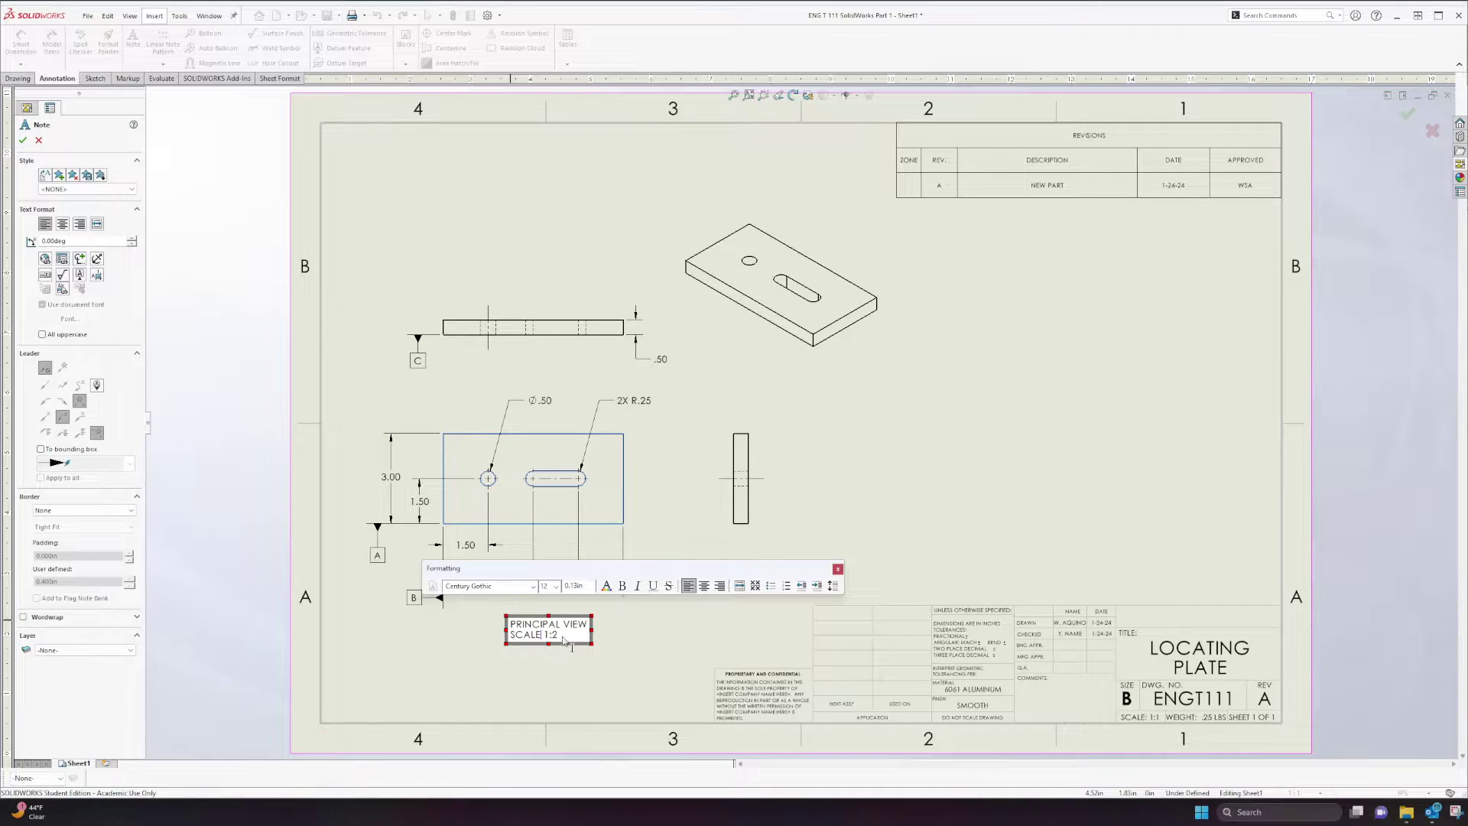
{"action": "left_click_drag", "start_coordinate": [560, 637], "coordinate": [500, 632]}
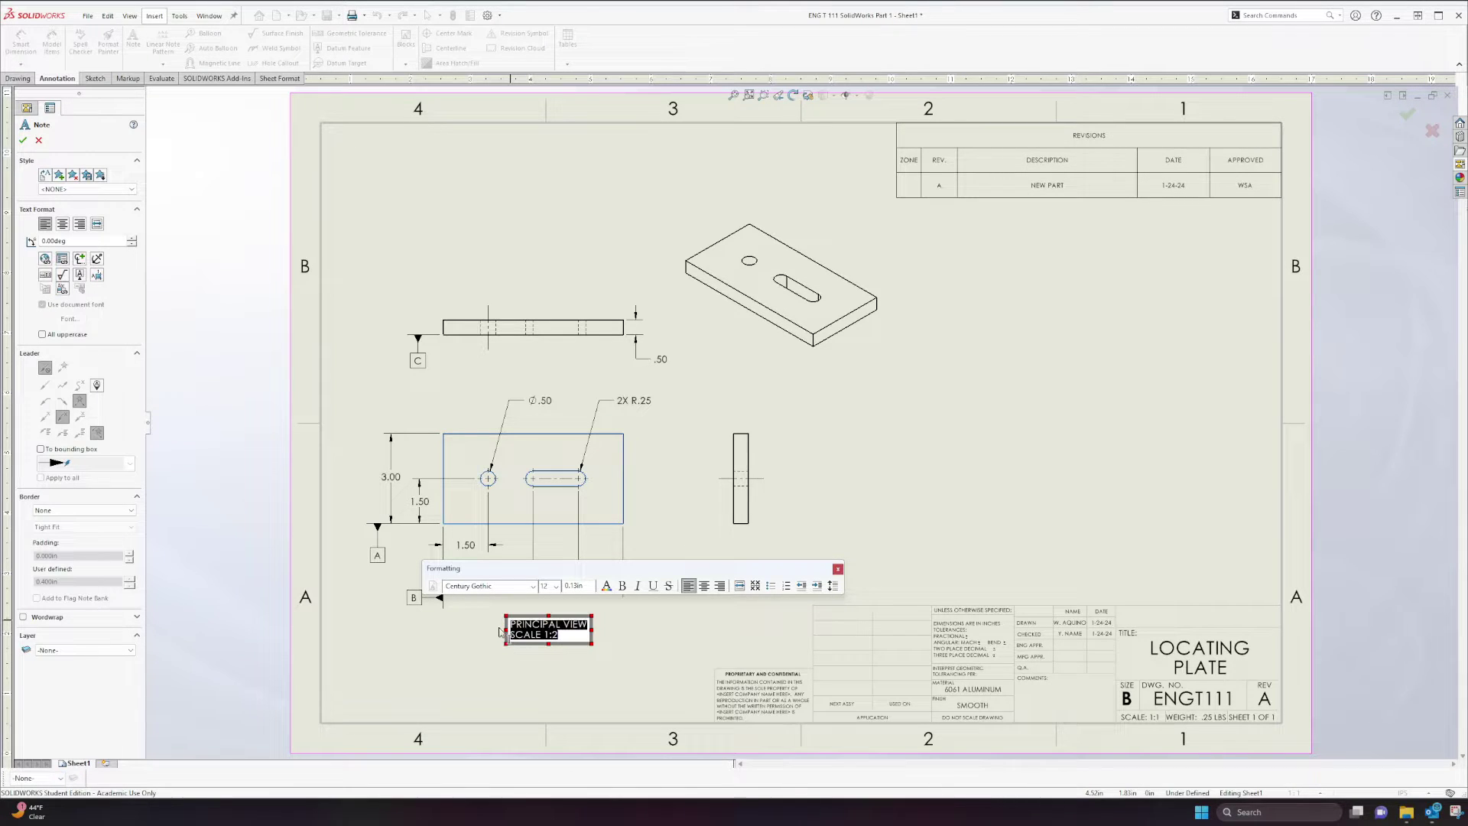
{"action": "left_click", "coordinate": [706, 587]}
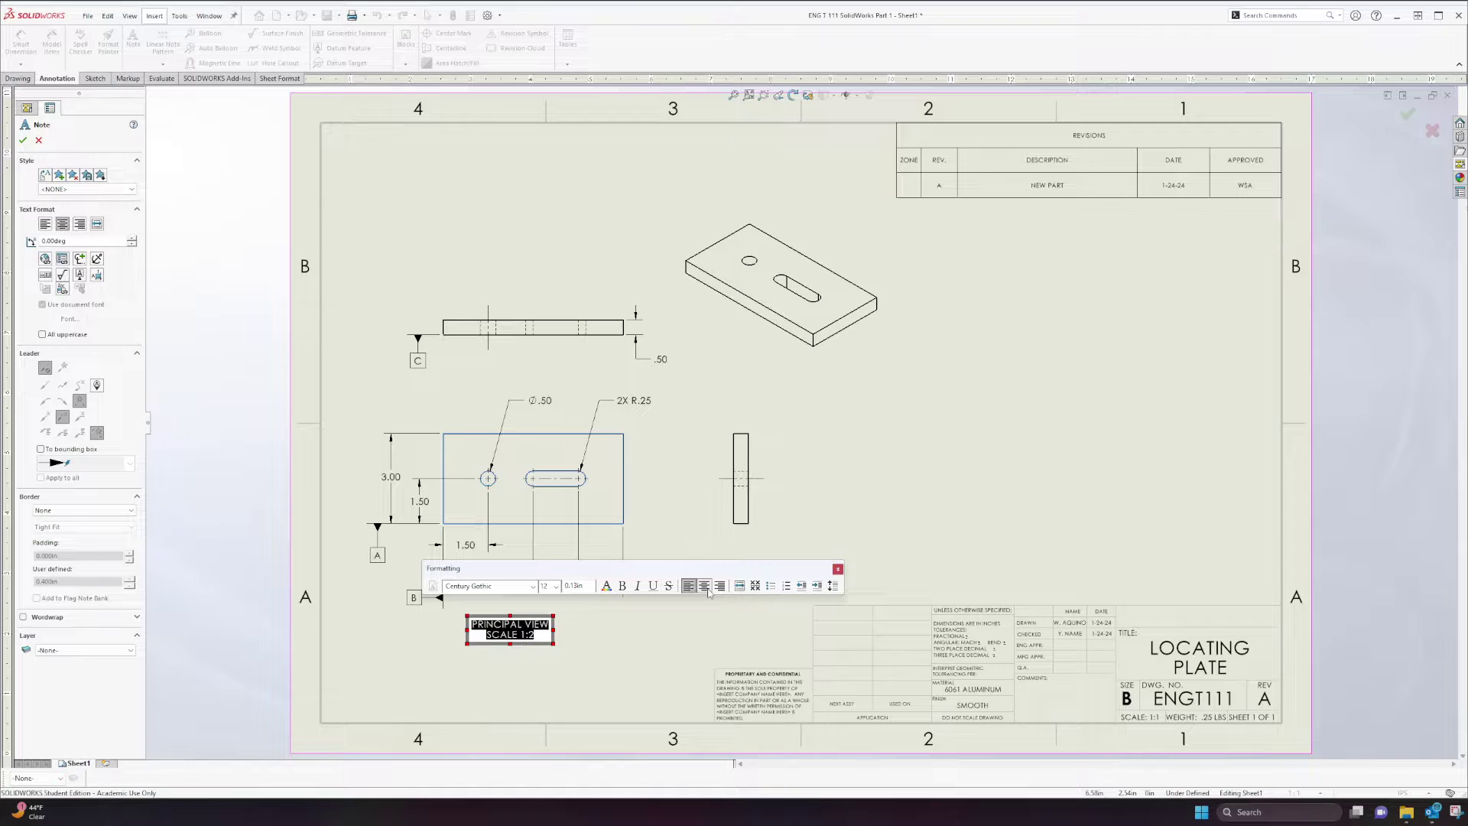
Set the font size of the note's "PRINCIPAL VIEW" line to 12
{"action": "left_click", "coordinate": [527, 634]}
{"action": "triple_click", "coordinate": [549, 626]}
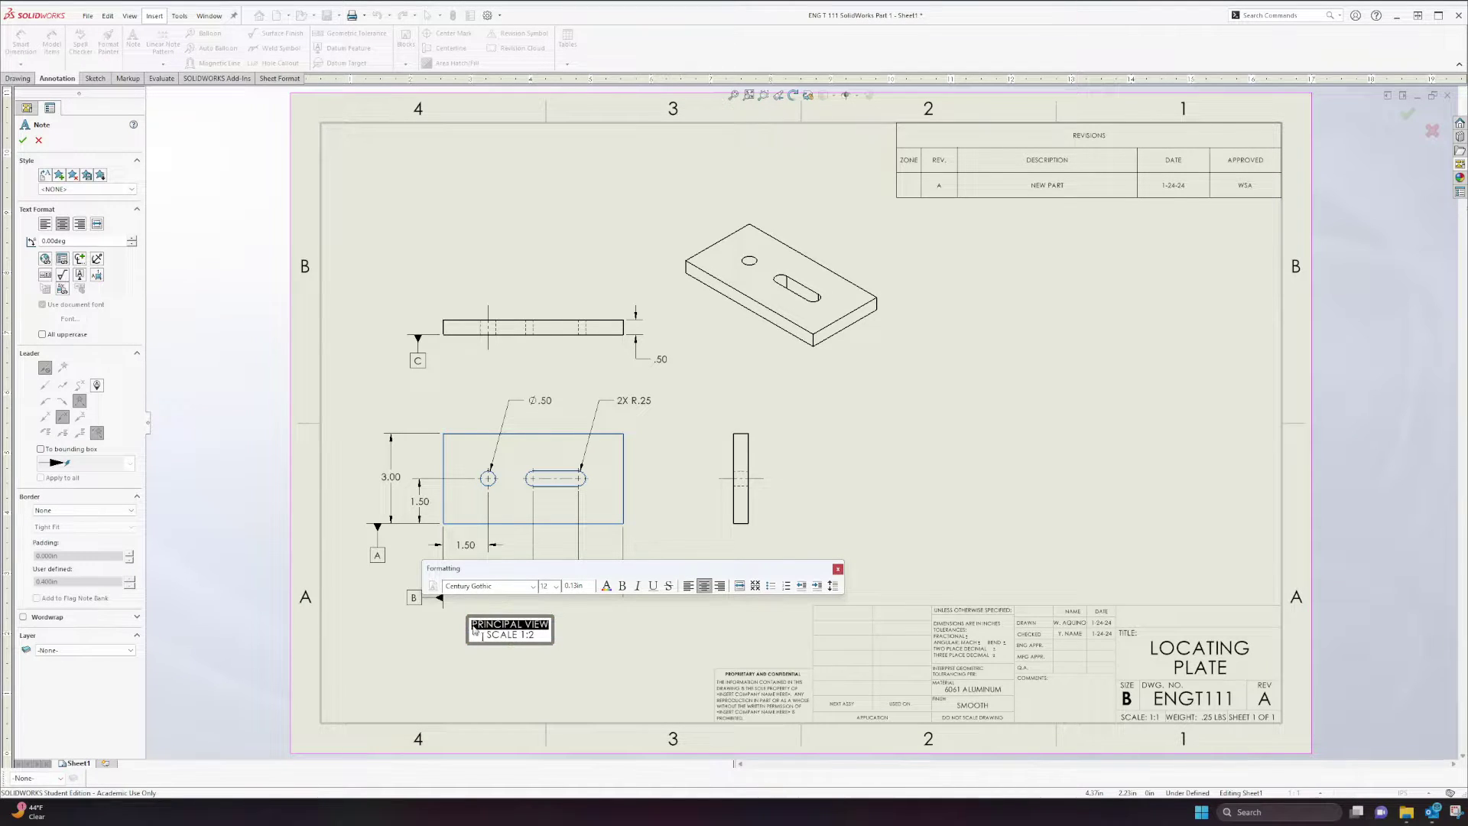
{"action": "left_click", "coordinate": [555, 587]}
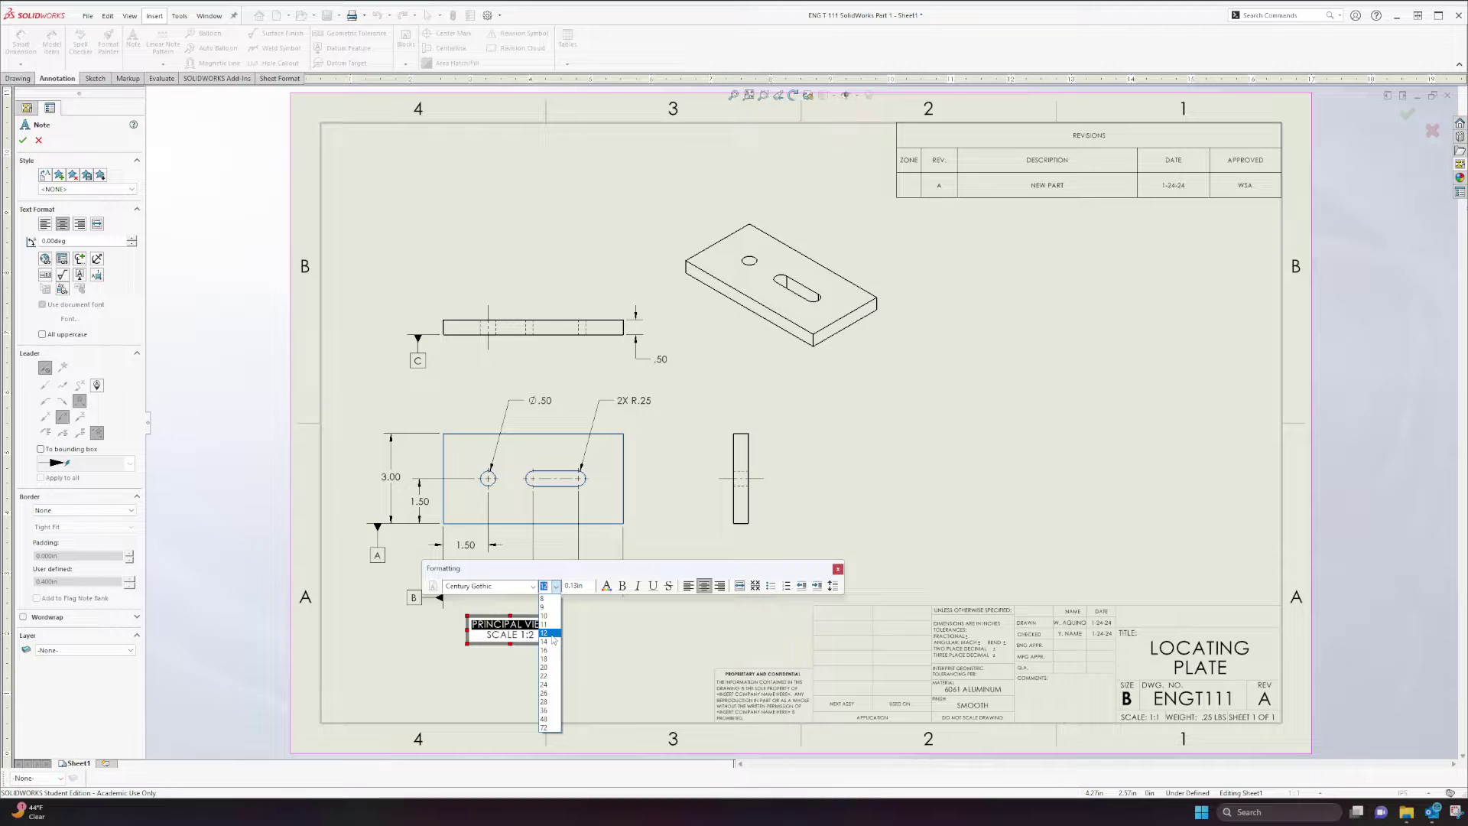
{"action": "left_click", "coordinate": [549, 634]}
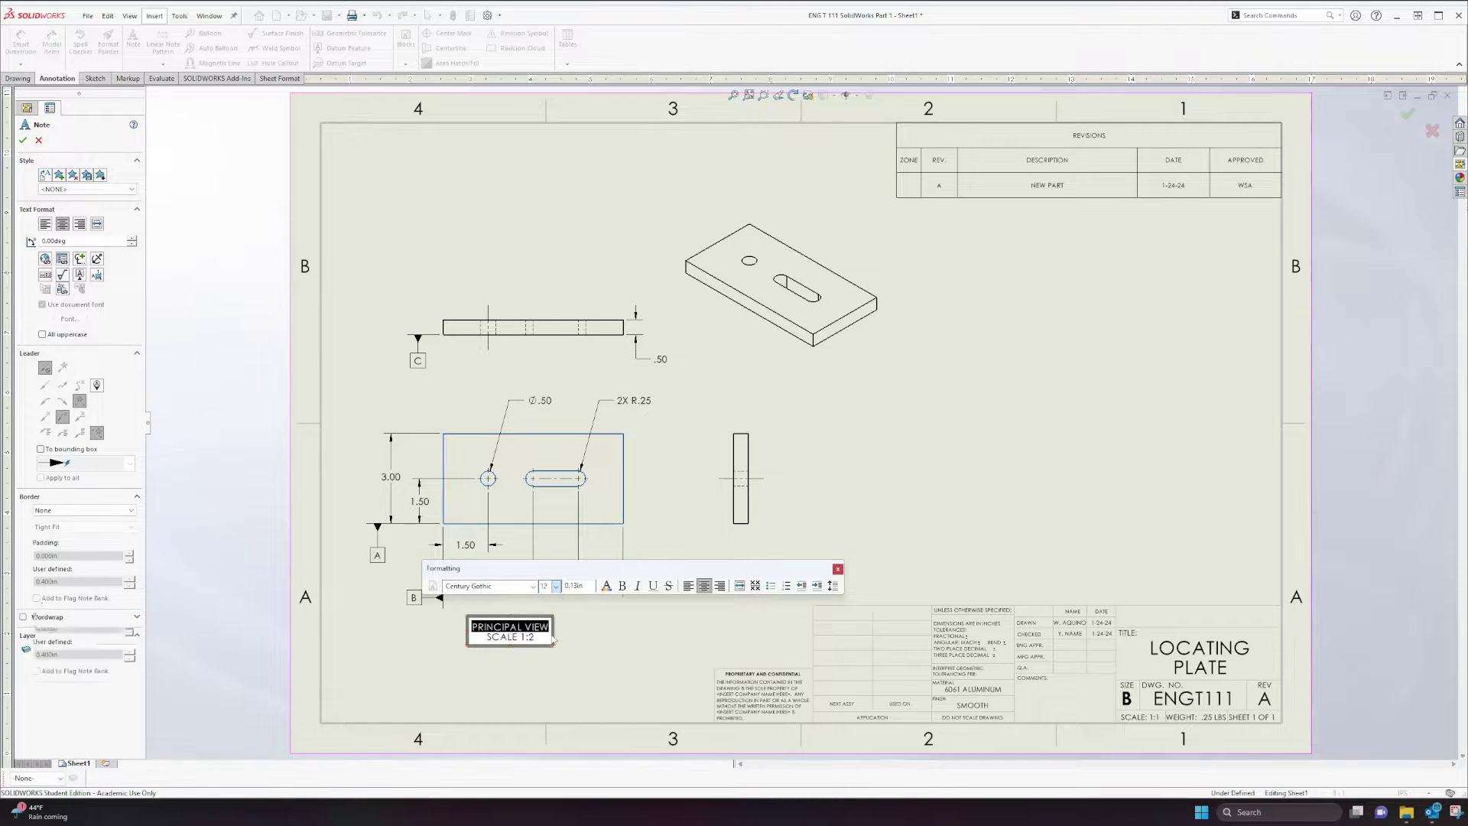
Set the font size of the note's "SCALE 1:2" line to 8 and finish placing notes
{"action": "left_click_drag", "start_coordinate": [536, 639], "coordinate": [491, 639]}
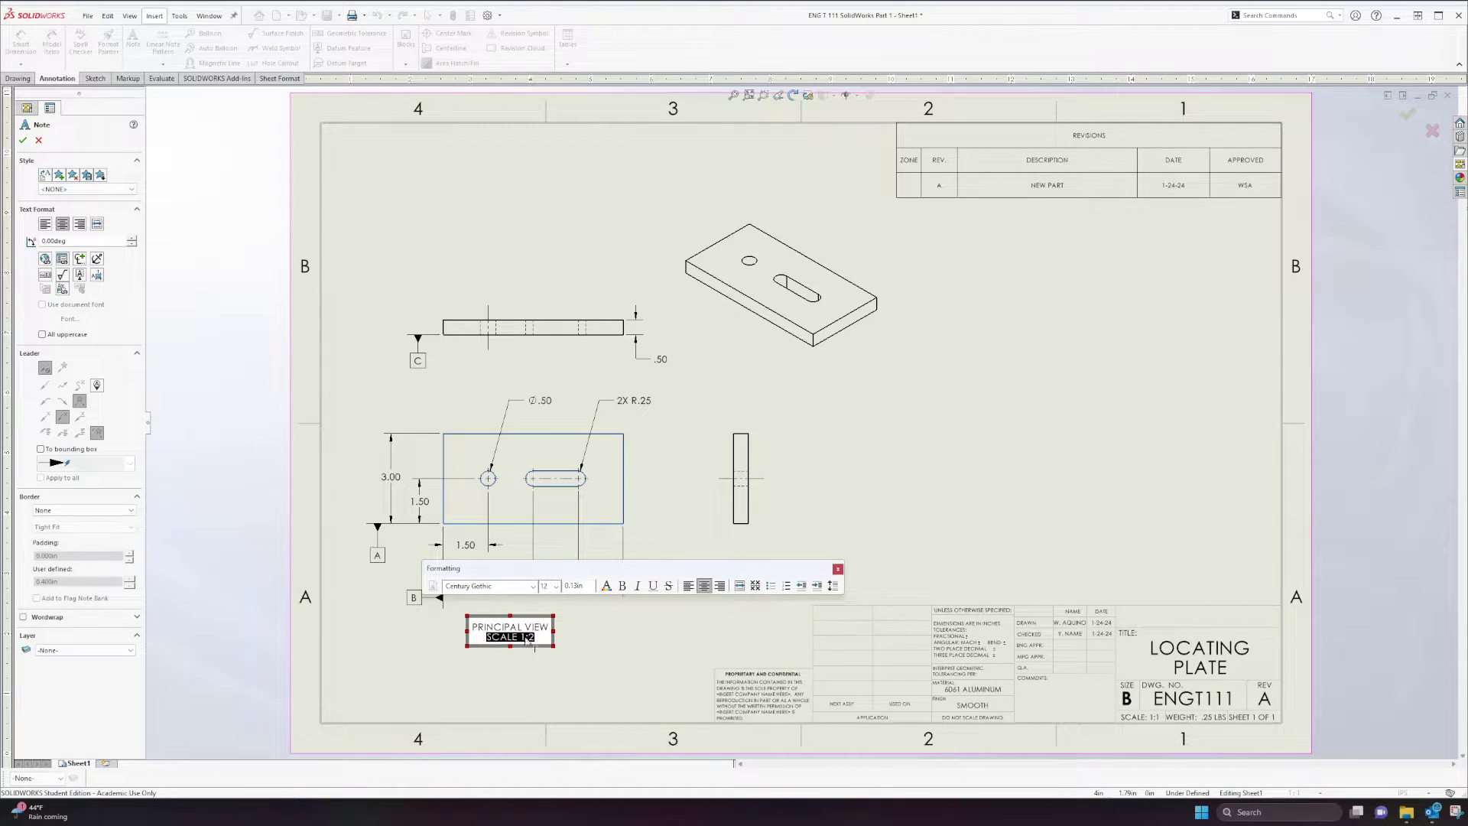
{"action": "left_click", "coordinate": [555, 586]}
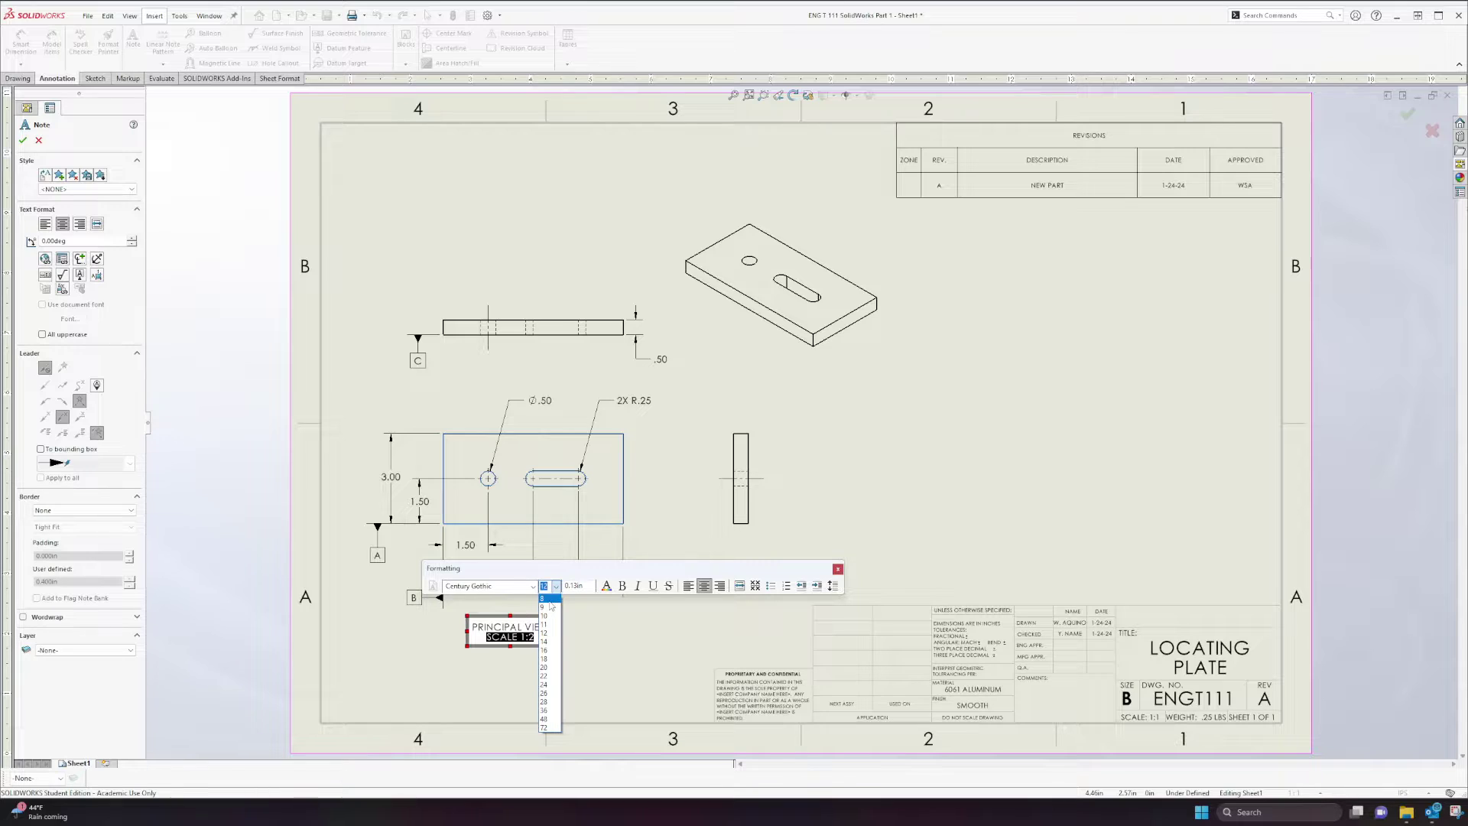
{"action": "left_click", "coordinate": [539, 678]}
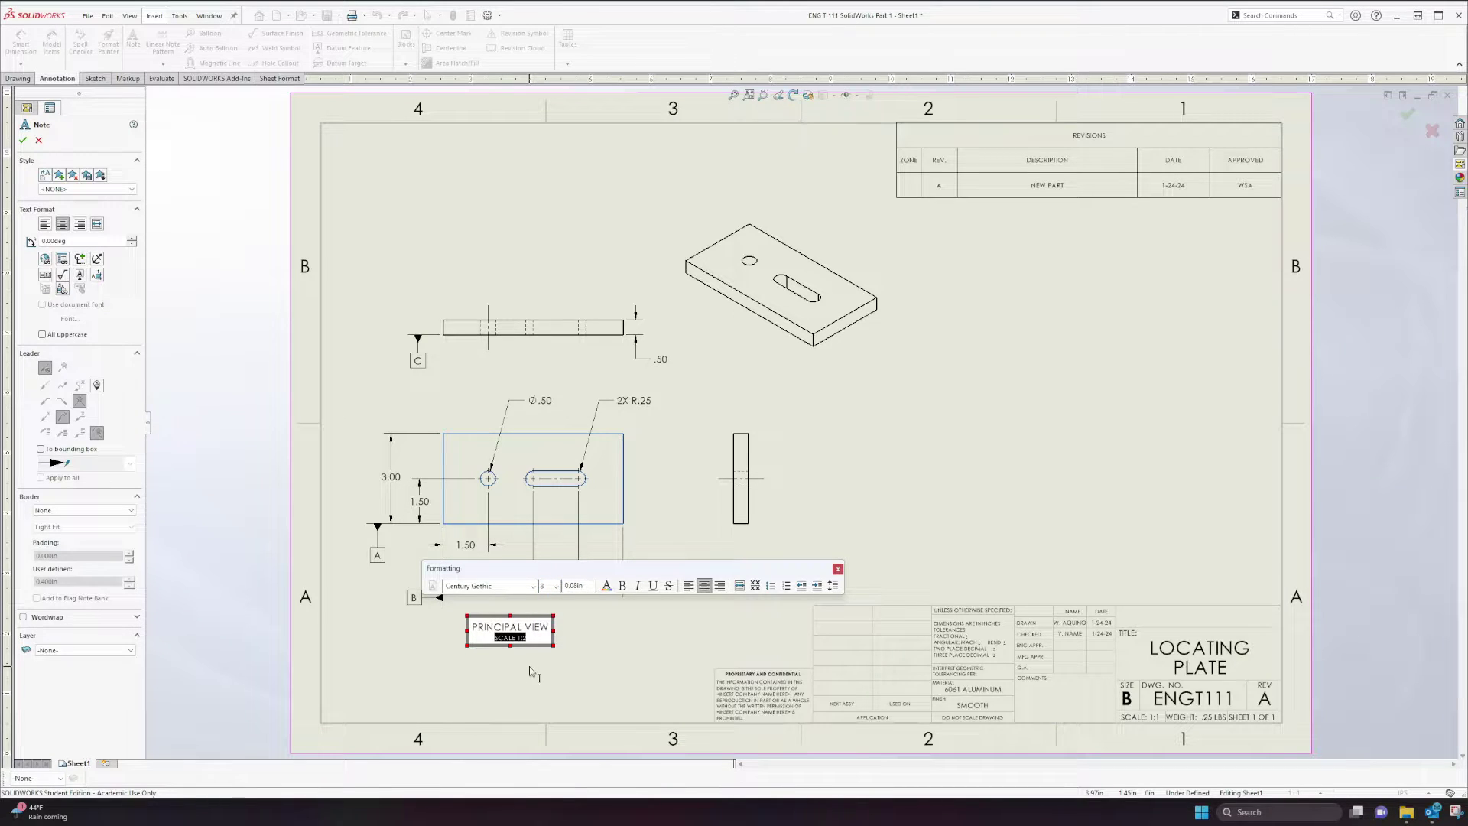
{"action": "left_click", "coordinate": [533, 673]}
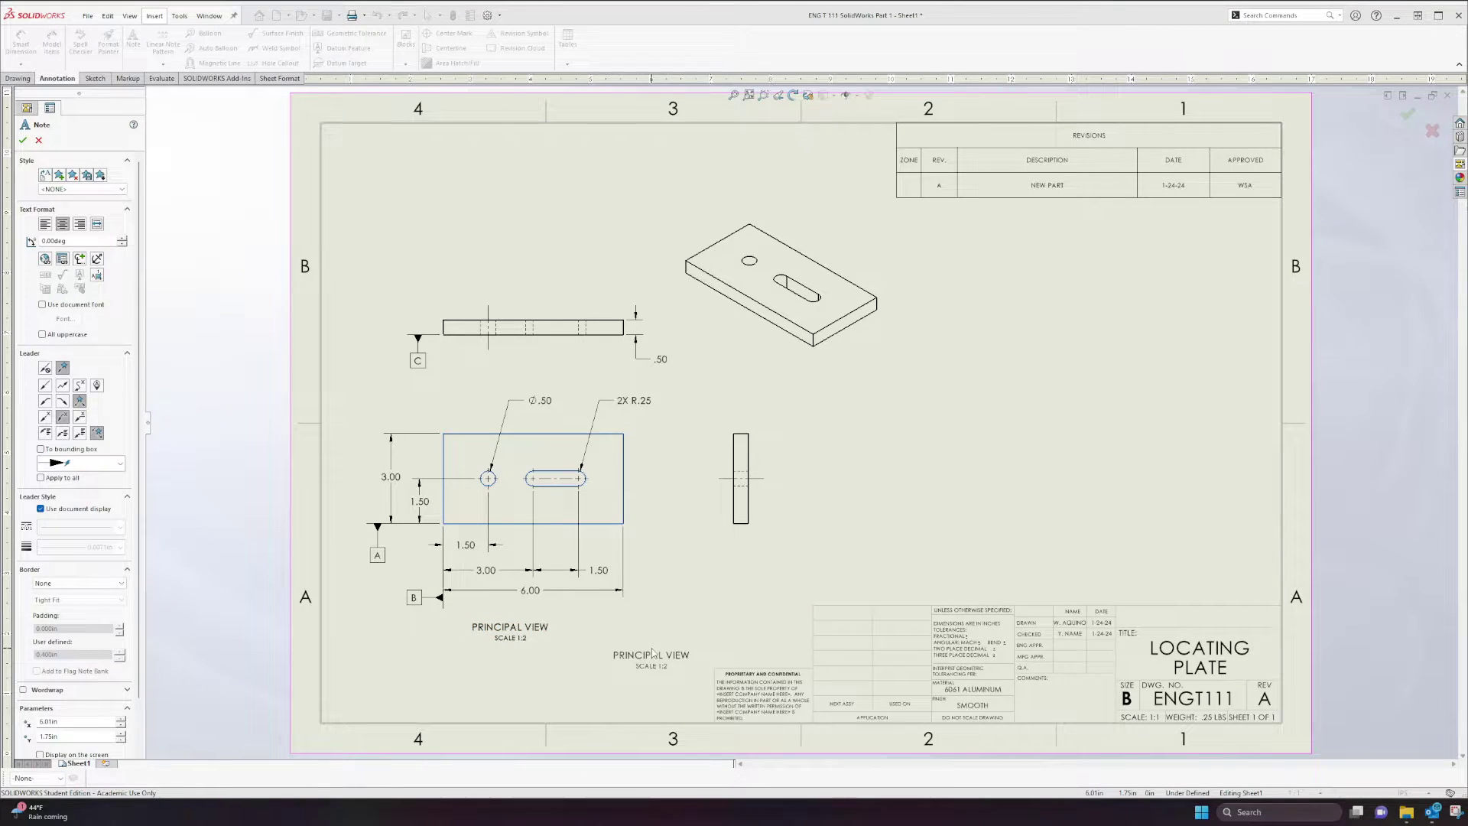
{"action": "key", "text": "Escape"}
Move the PRINCIPAL VIEW note so it sits centered just beneath the front view's 6.00 dimension
{"action": "left_click_drag", "start_coordinate": [516, 632], "coordinate": [538, 622]}
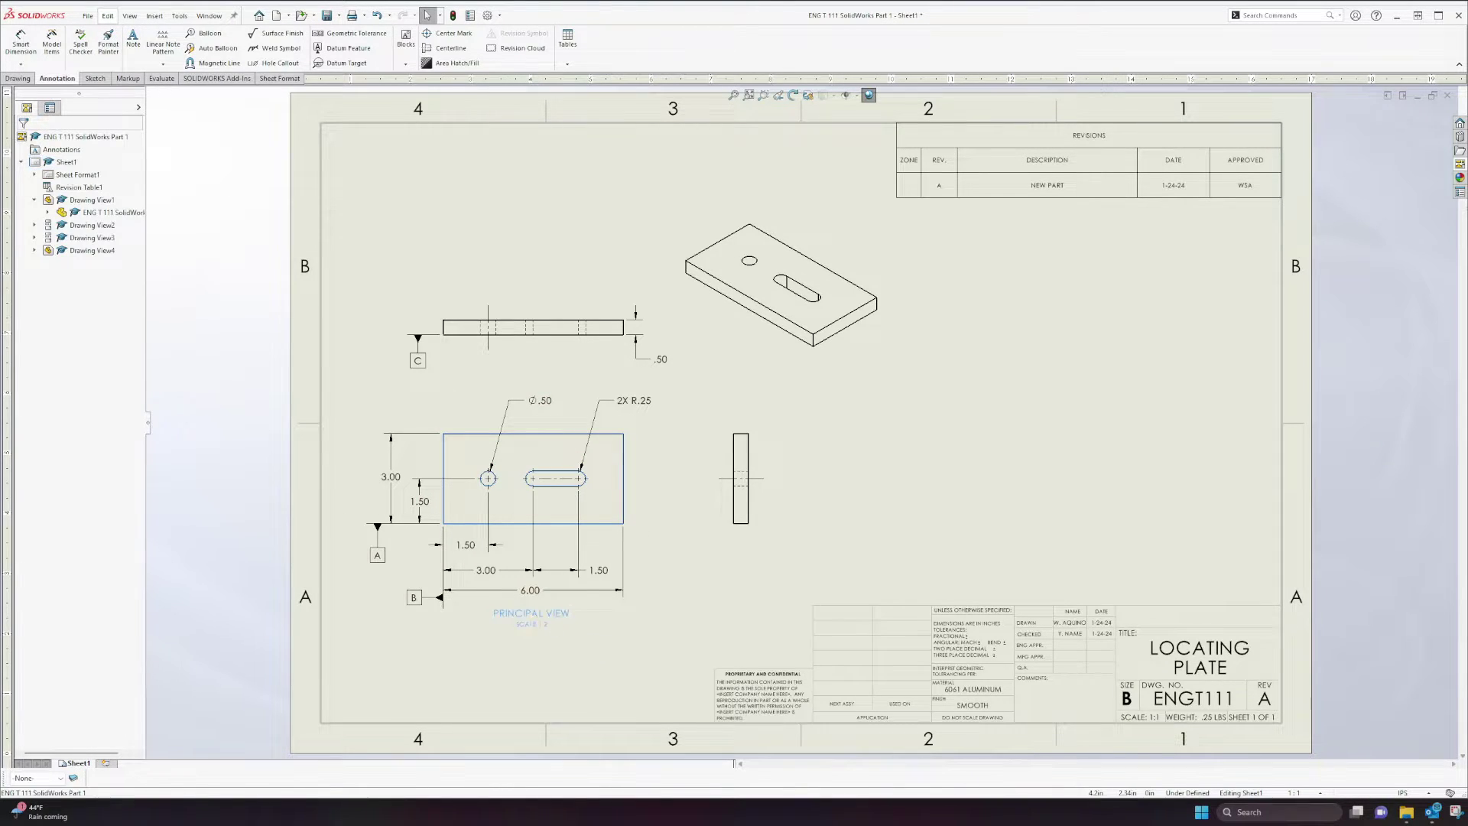
{"action": "left_click", "coordinate": [608, 641]}
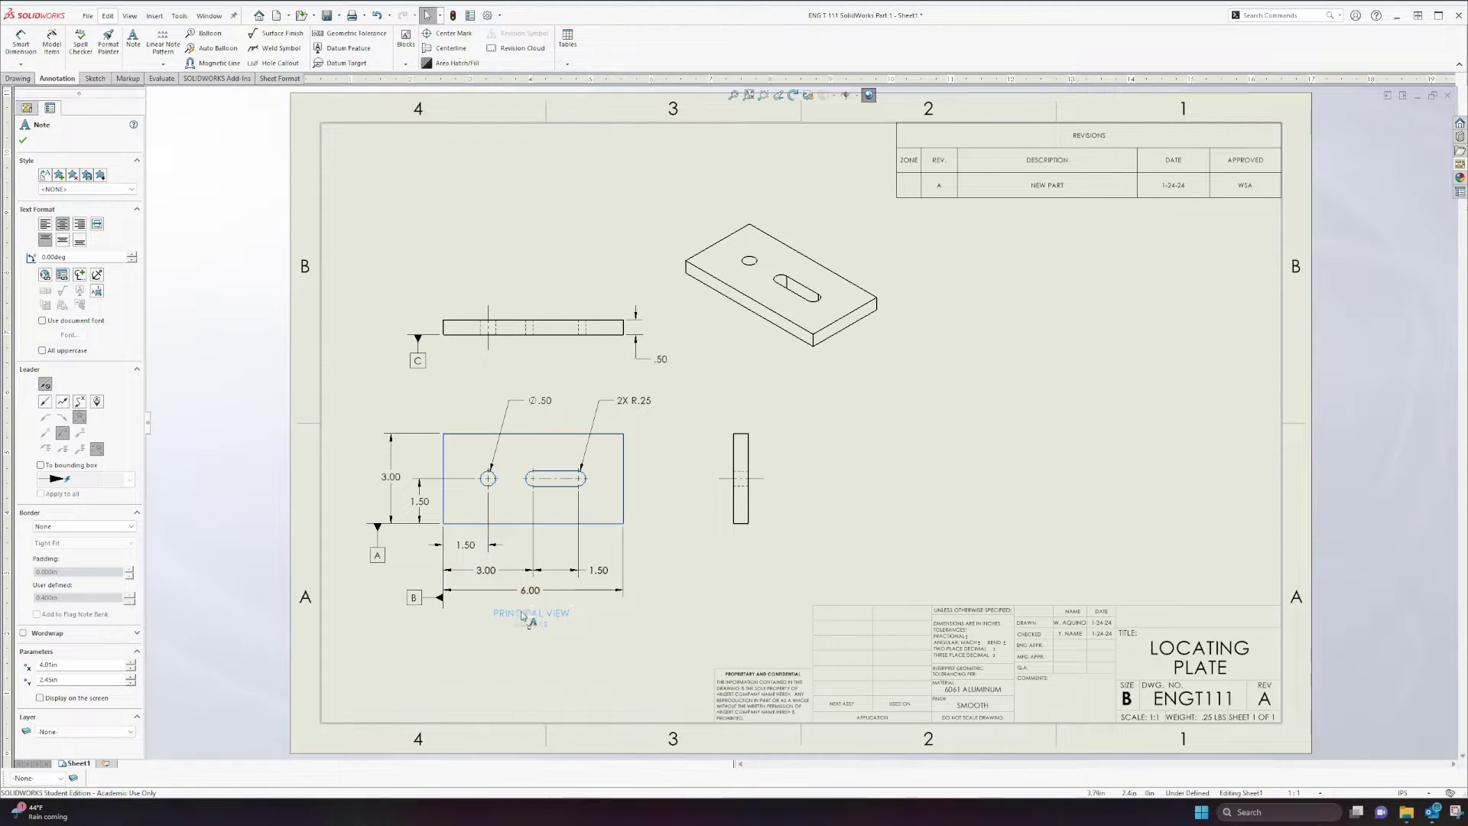
{"action": "right_click", "coordinate": [572, 623]}
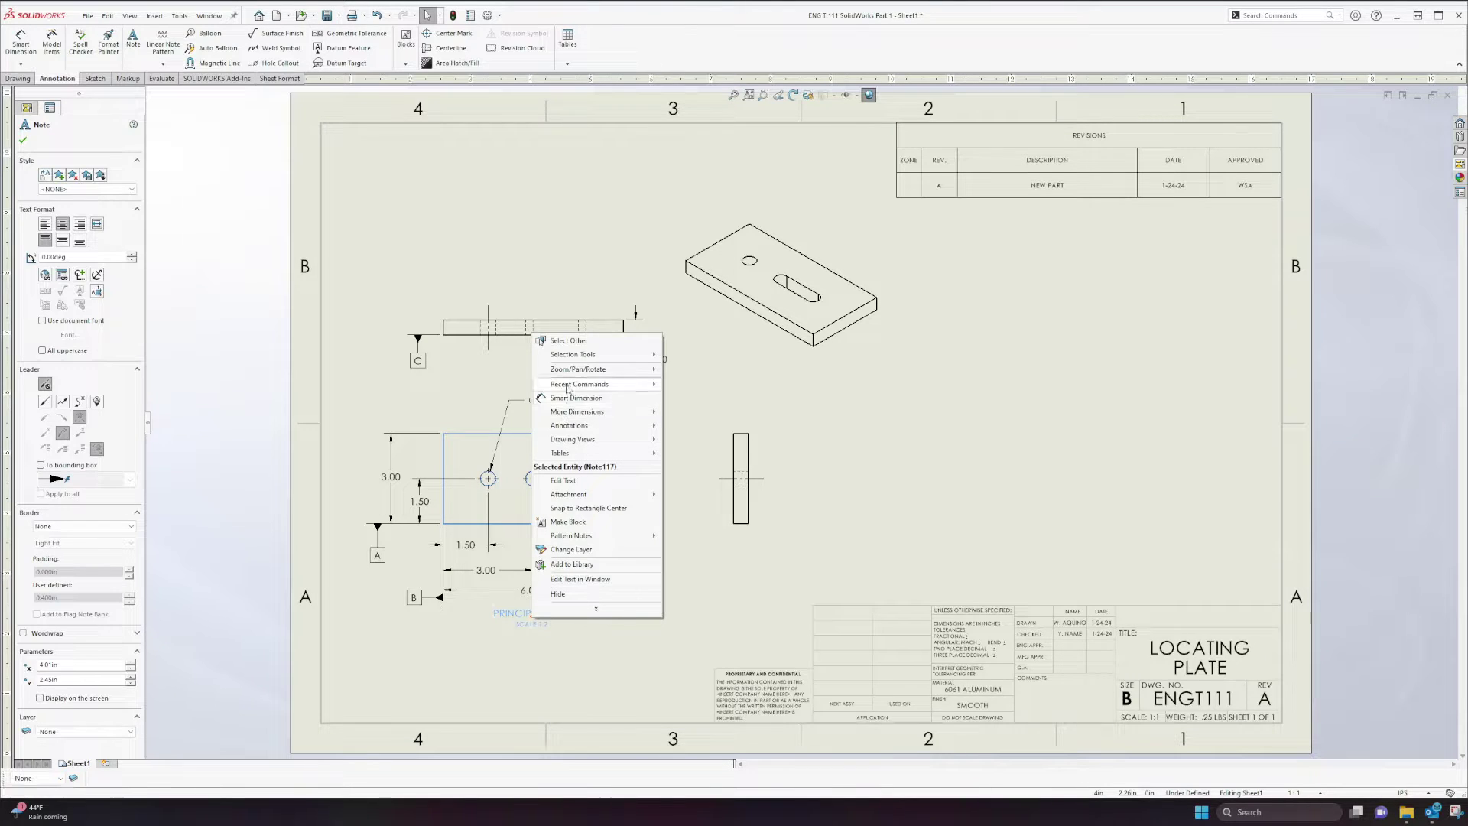
{"action": "mouse_move", "coordinate": [590, 447]}
{"action": "key", "text": "Escape"}
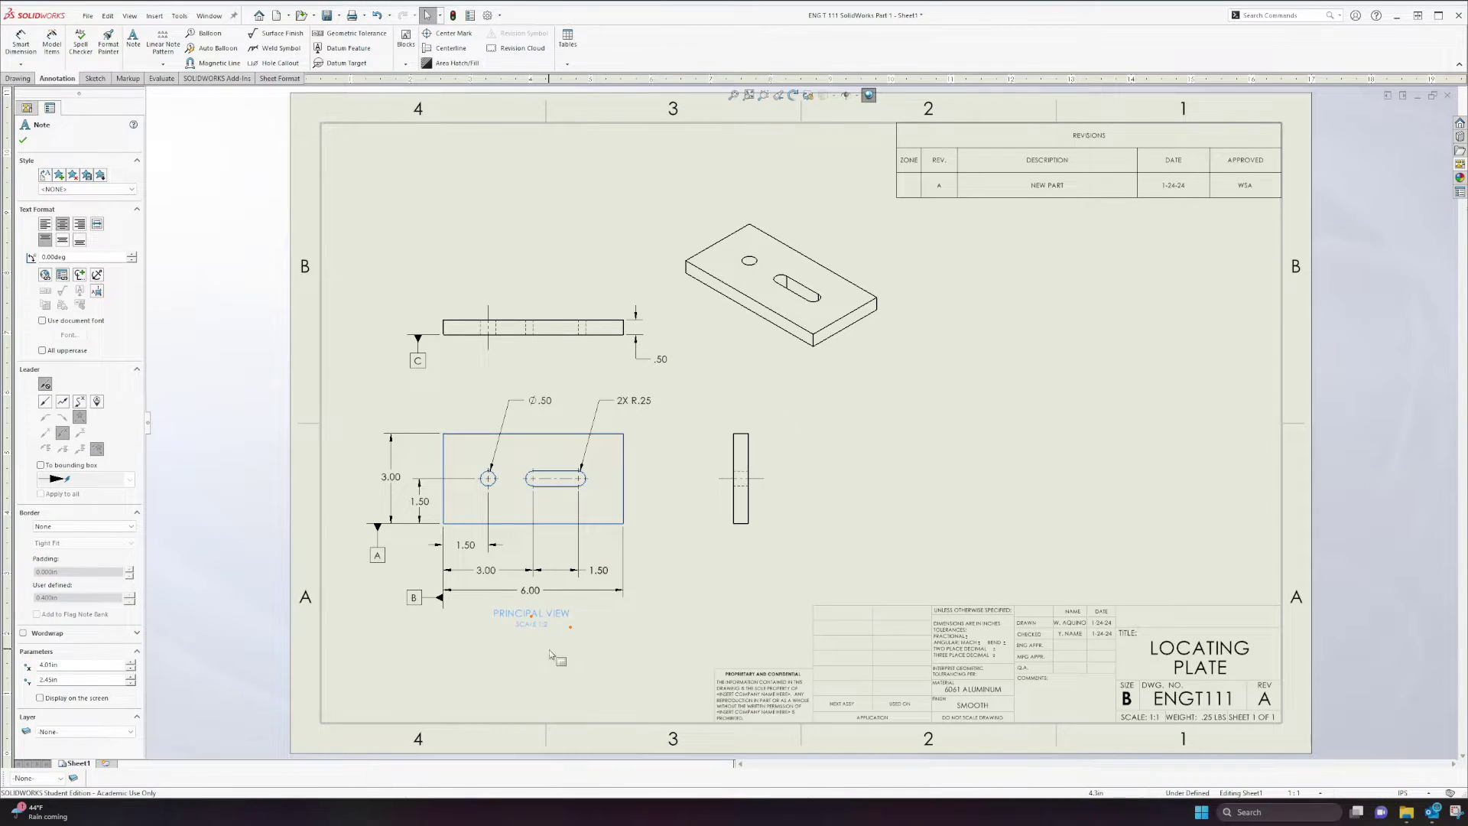
{"action": "left_click", "coordinate": [583, 663]}
{"action": "left_click", "coordinate": [536, 621]}
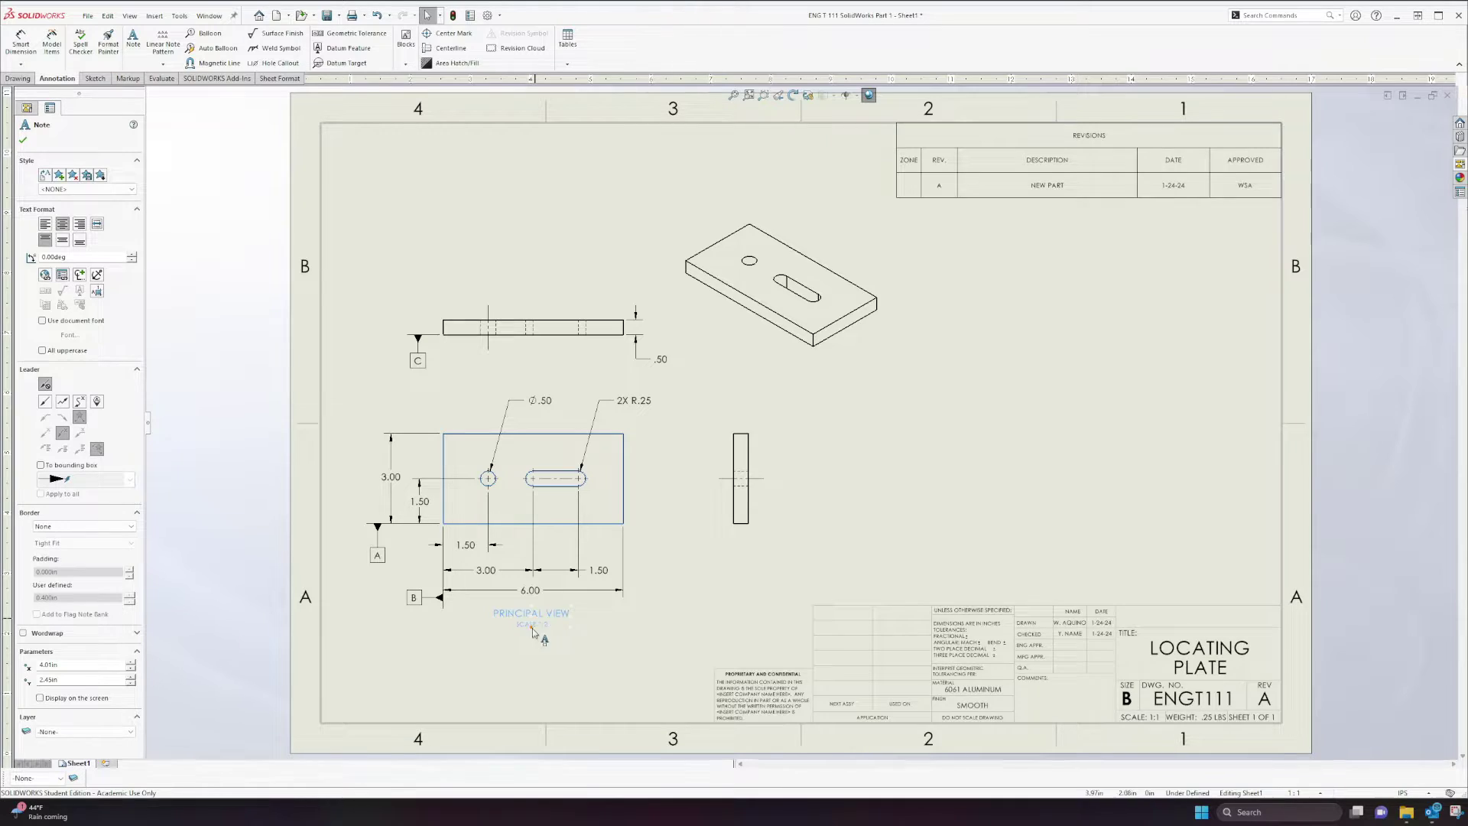
{"action": "scroll", "coordinate": [537, 624], "scroll_direction": "down", "scroll_amount": 5}
{"action": "scroll", "coordinate": [769, 440], "scroll_direction": "down", "scroll_amount": 4}
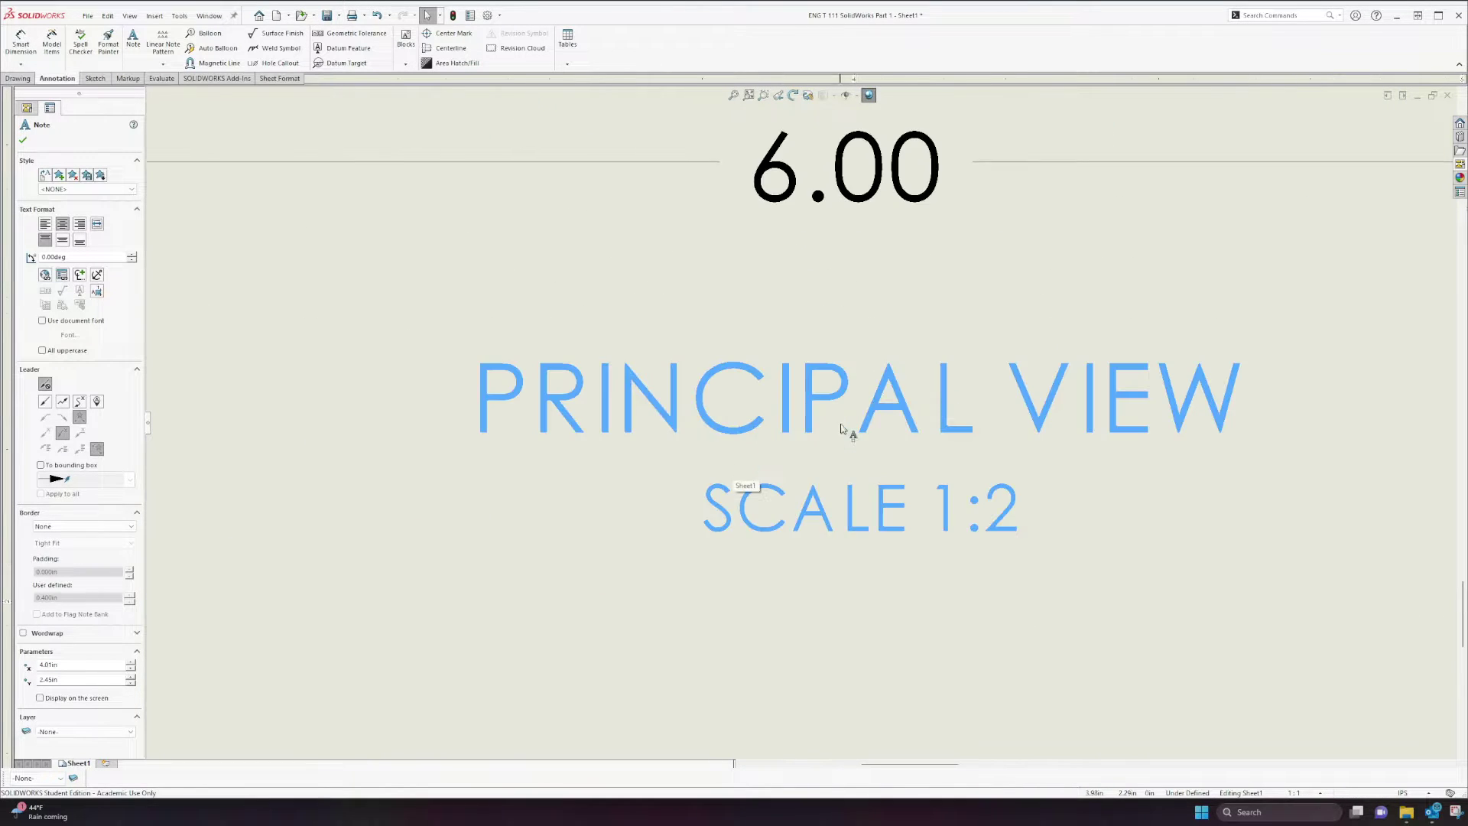
{"action": "key", "text": "Escape"}
{"action": "scroll", "coordinate": [1223, 604], "scroll_direction": "down", "scroll_amount": 2}
{"action": "key", "text": "z"}
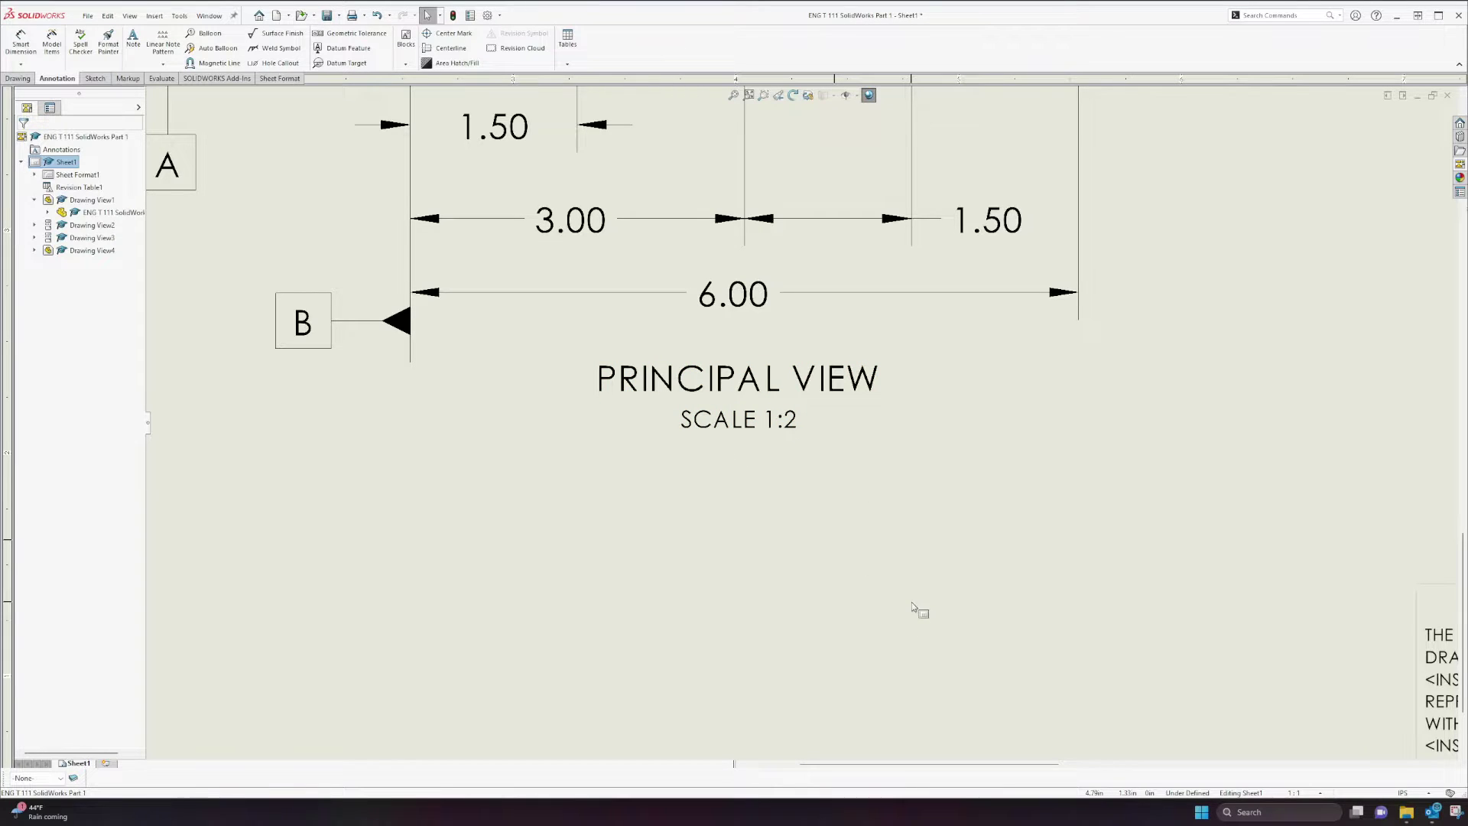
Copy the PRINCIPAL VIEW note and paste the copy beneath the top view
{"action": "left_click", "coordinate": [775, 394]}
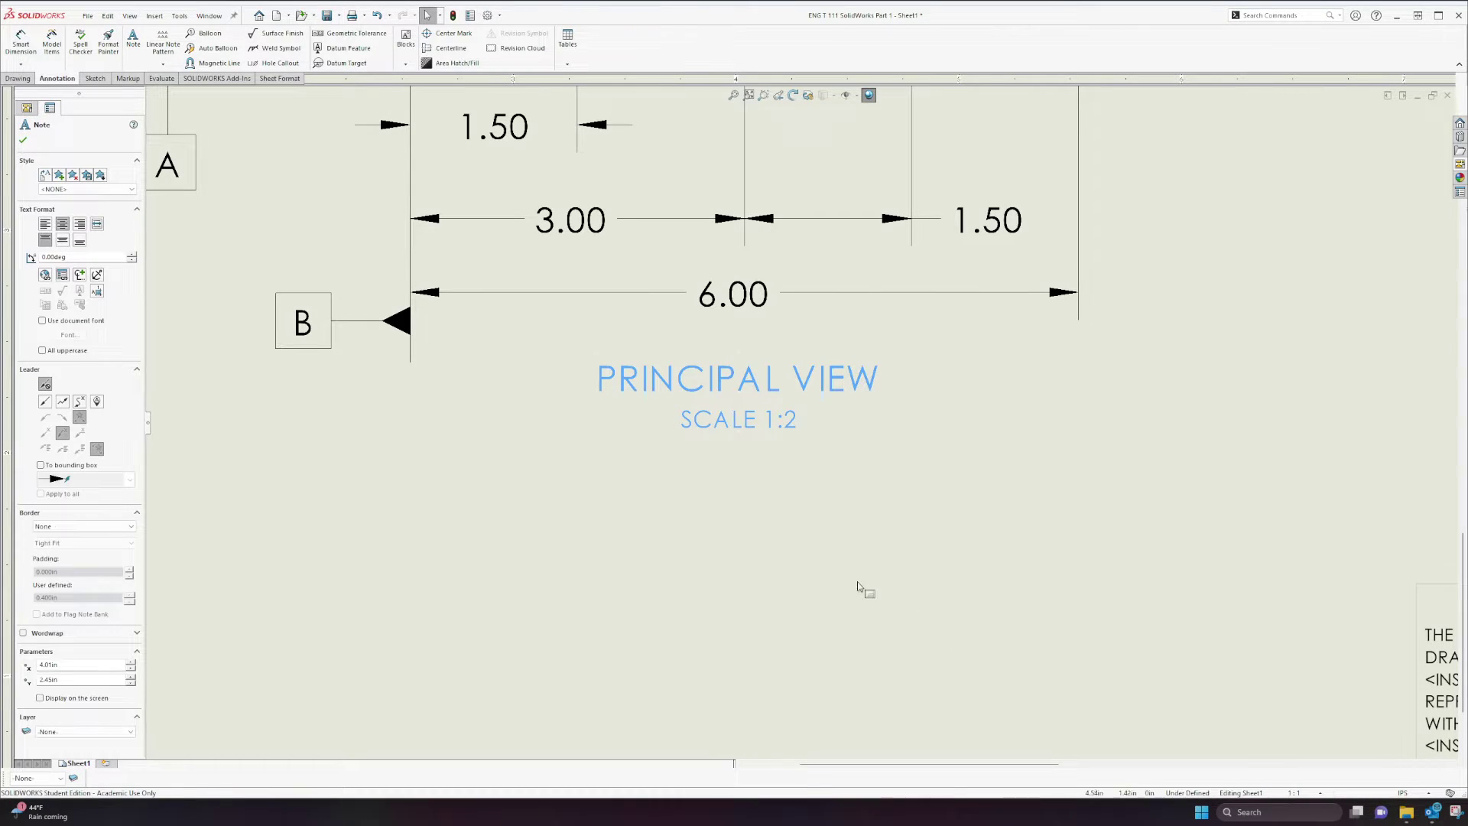
{"action": "scroll", "coordinate": [723, 515], "scroll_direction": "up", "scroll_amount": 2}
{"action": "scroll", "coordinate": [765, 397], "scroll_direction": "down", "scroll_amount": 1}
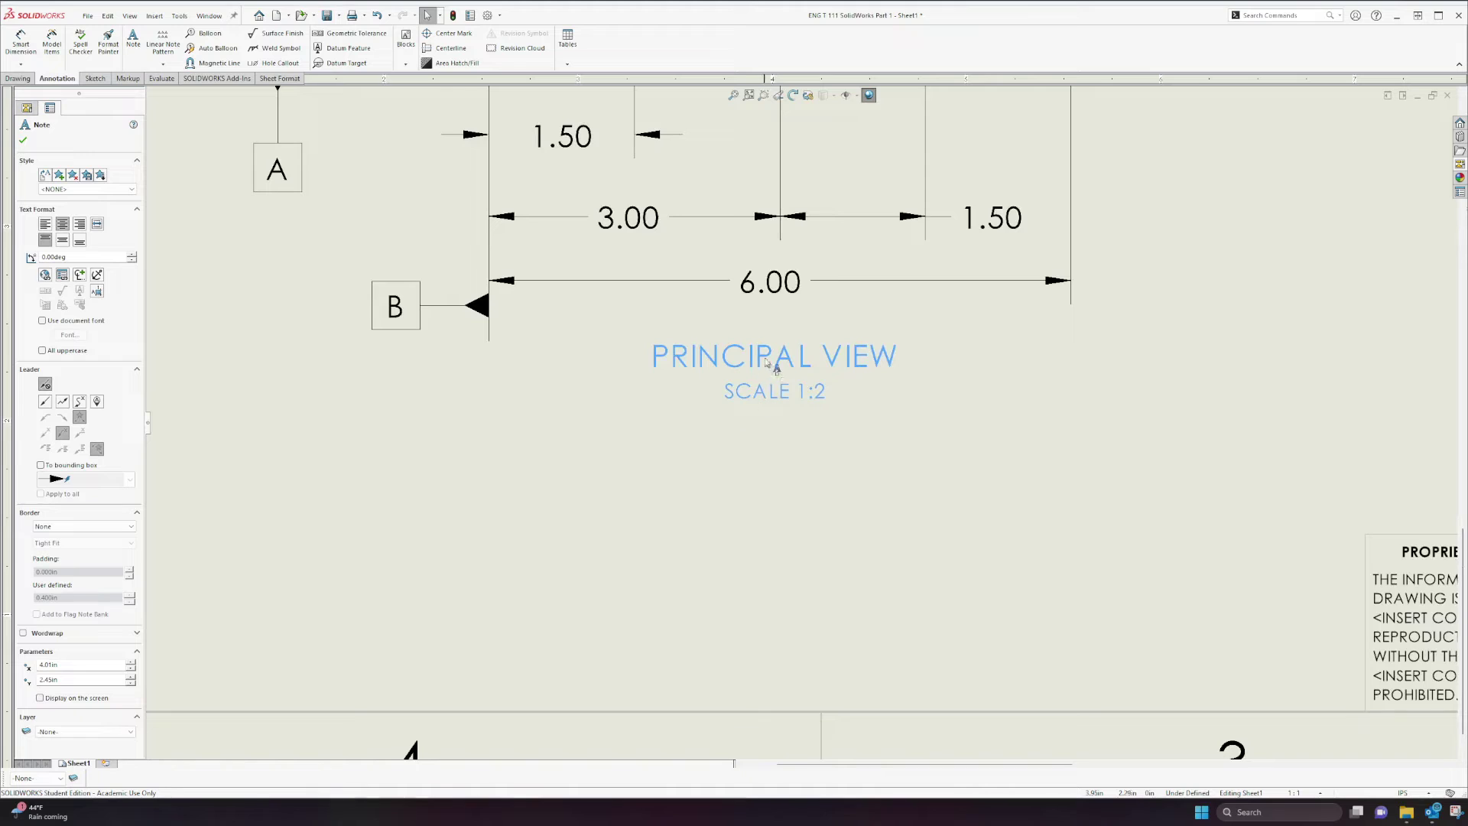
{"action": "scroll", "coordinate": [839, 459], "scroll_direction": "up", "scroll_amount": 3}
{"action": "scroll", "coordinate": [813, 187], "scroll_direction": "down", "scroll_amount": 2}
{"action": "scroll", "coordinate": [817, 367], "scroll_direction": "down", "scroll_amount": 3}
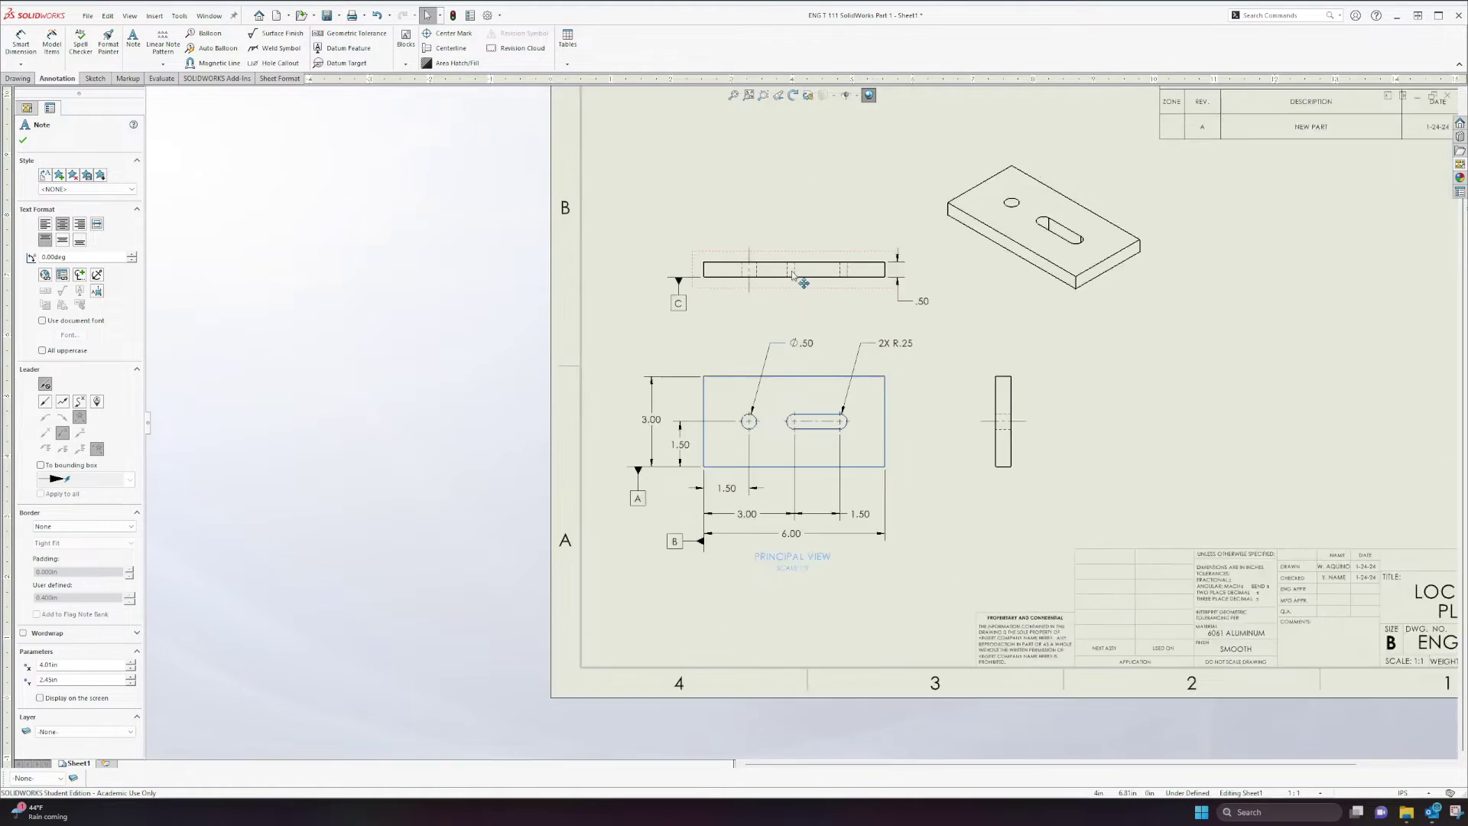
{"action": "key", "text": "Escape"}
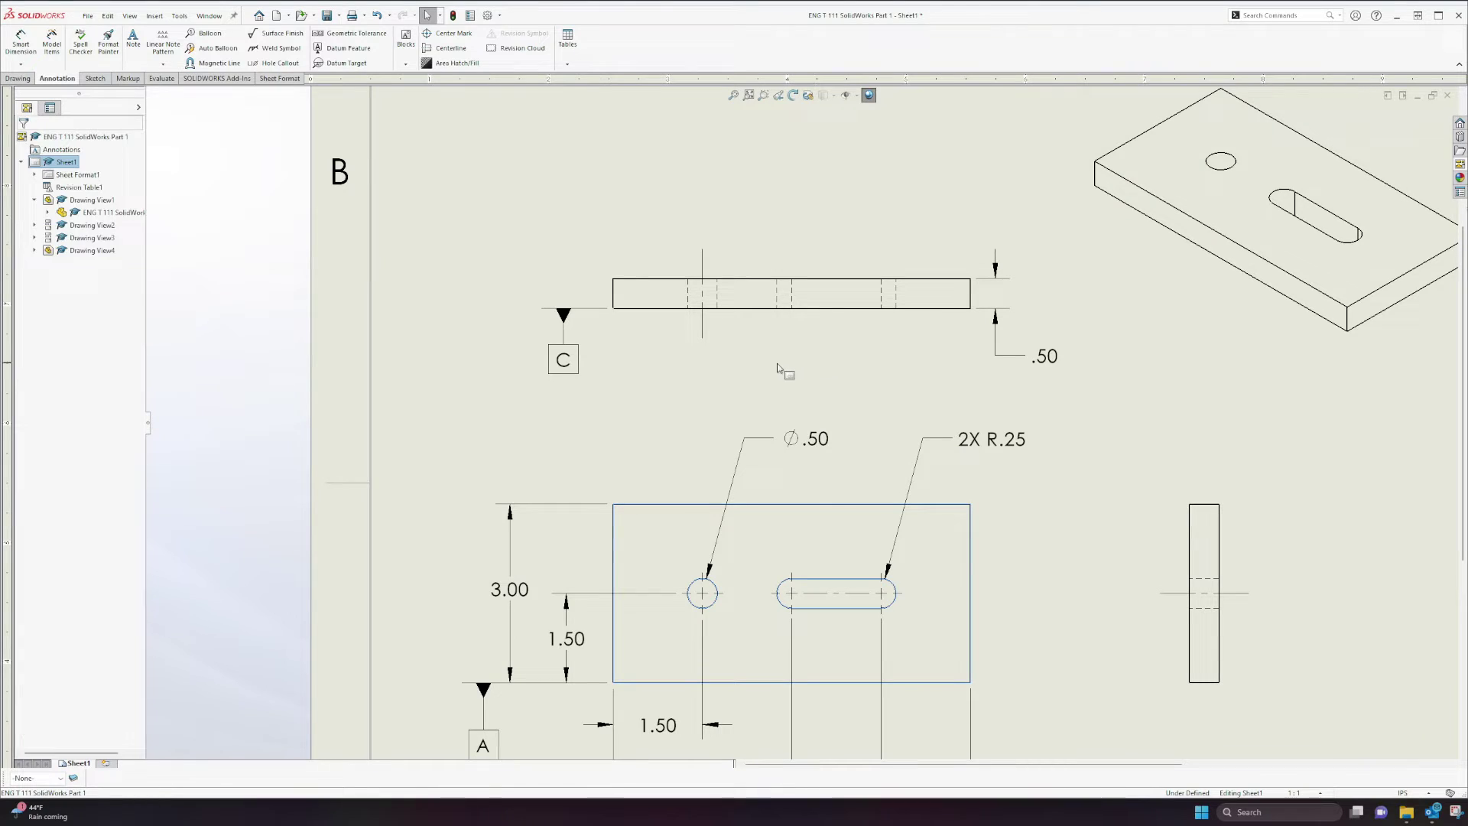
{"action": "type", "text": "PRINCIPAL VIEW SCALE 1:2"}
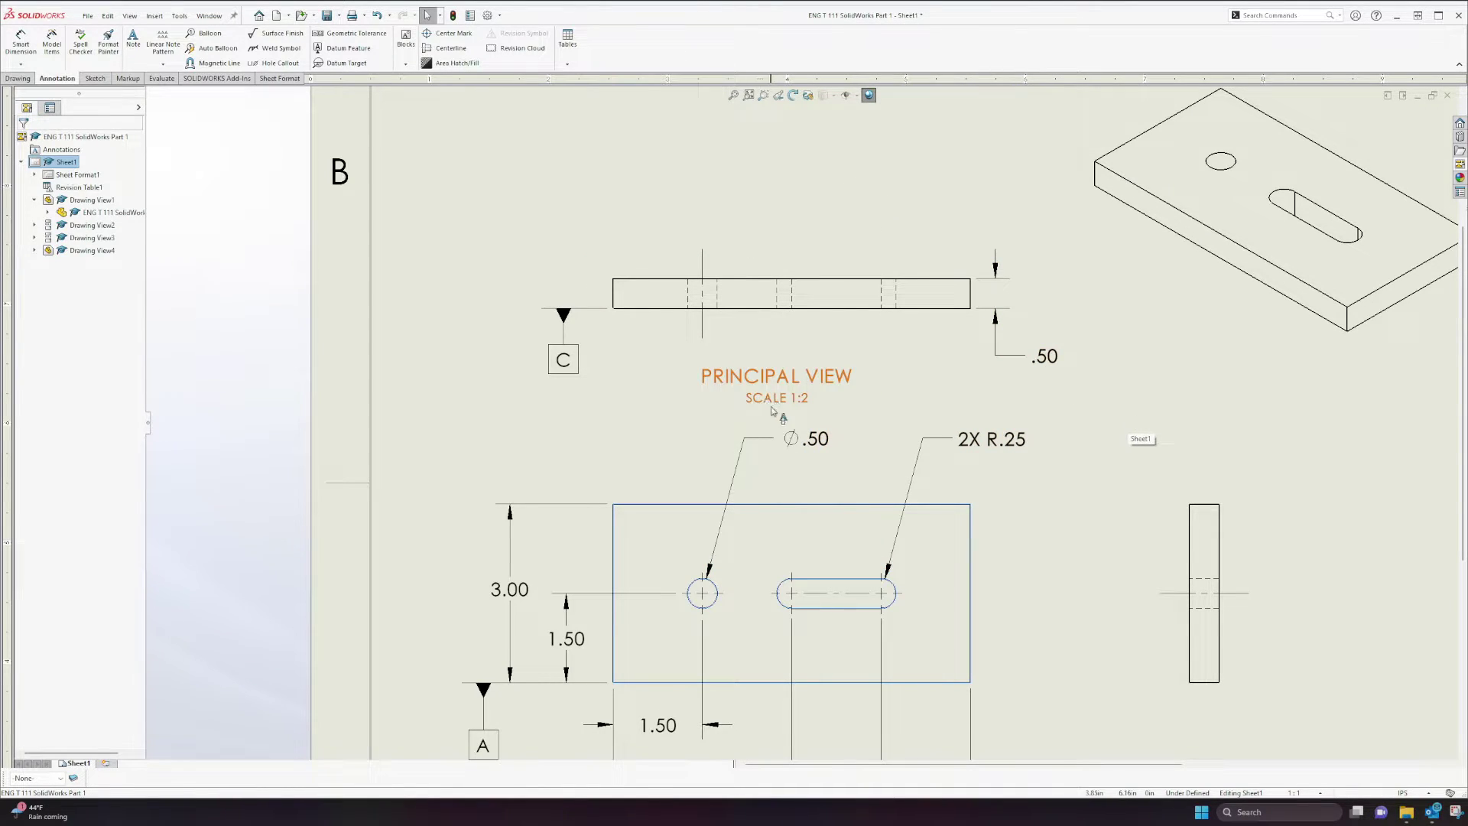
Replace the pasted note with a fresh copy and position it between the top view and the hole diameter callout
{"action": "left_click", "coordinate": [763, 383]}
{"action": "key", "text": "Delete"}
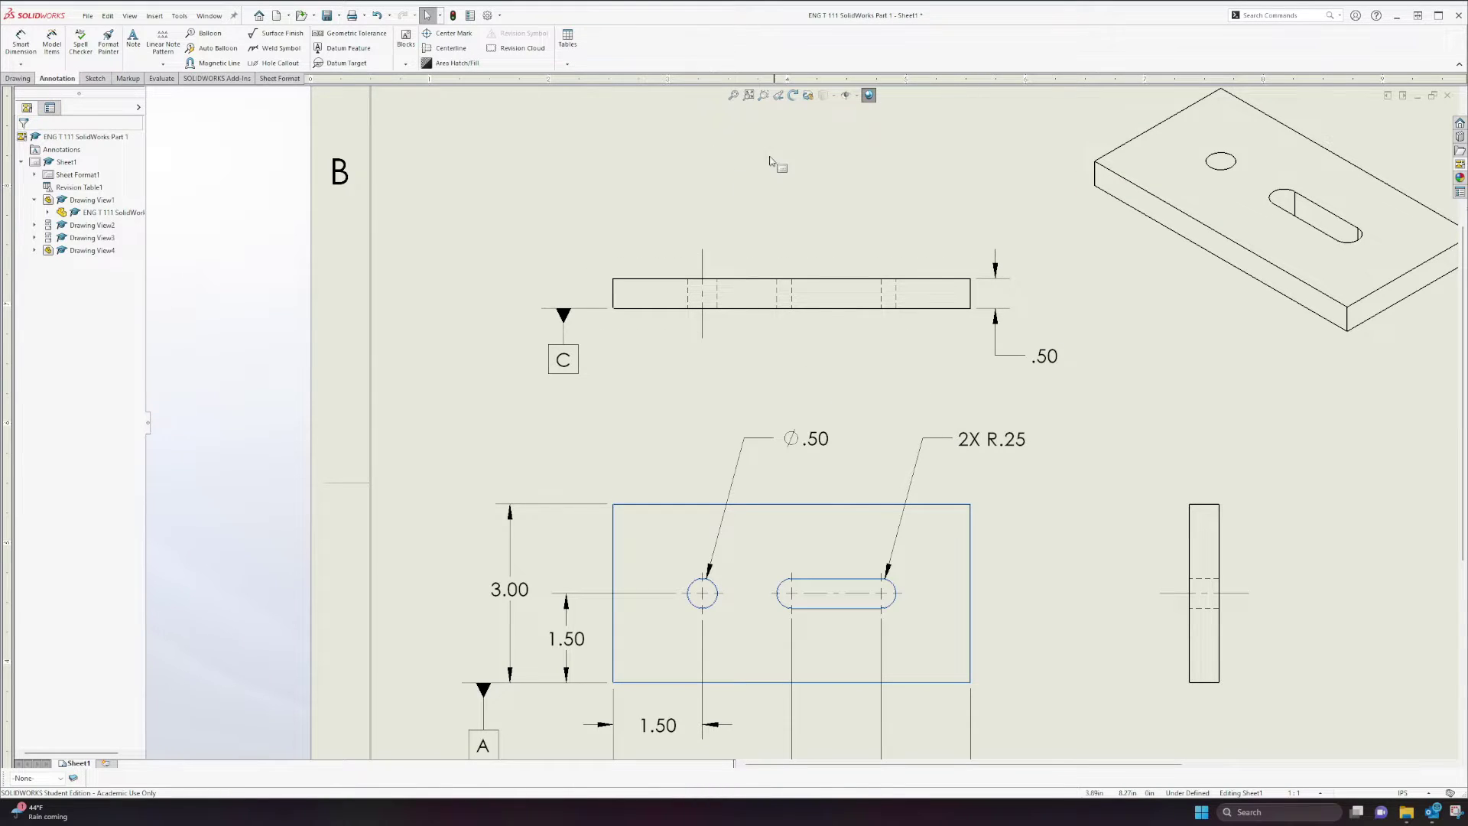
{"action": "key", "text": "ctrl+z"}
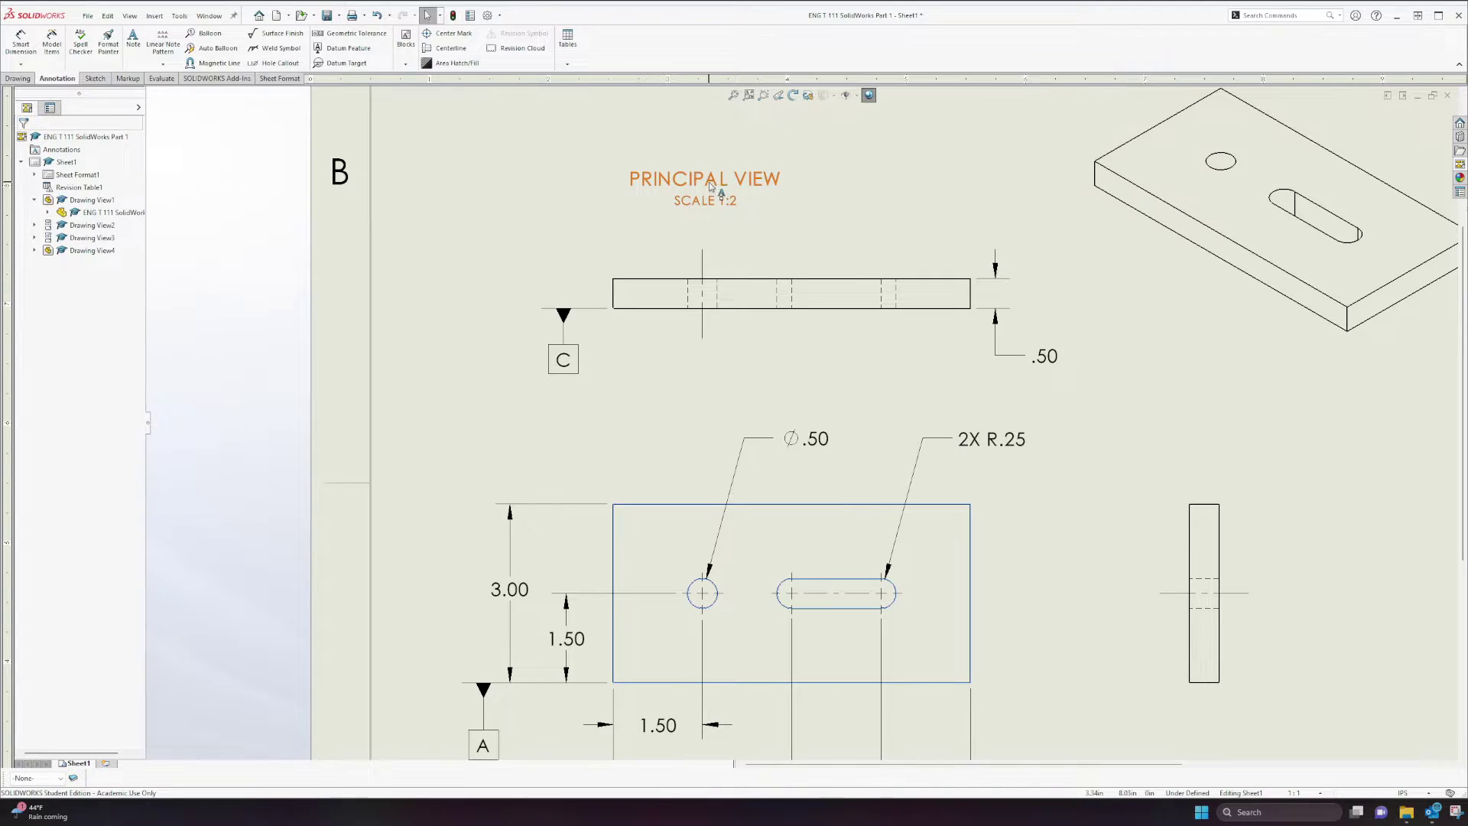
{"action": "left_click_drag", "start_coordinate": [711, 186], "coordinate": [830, 371]}
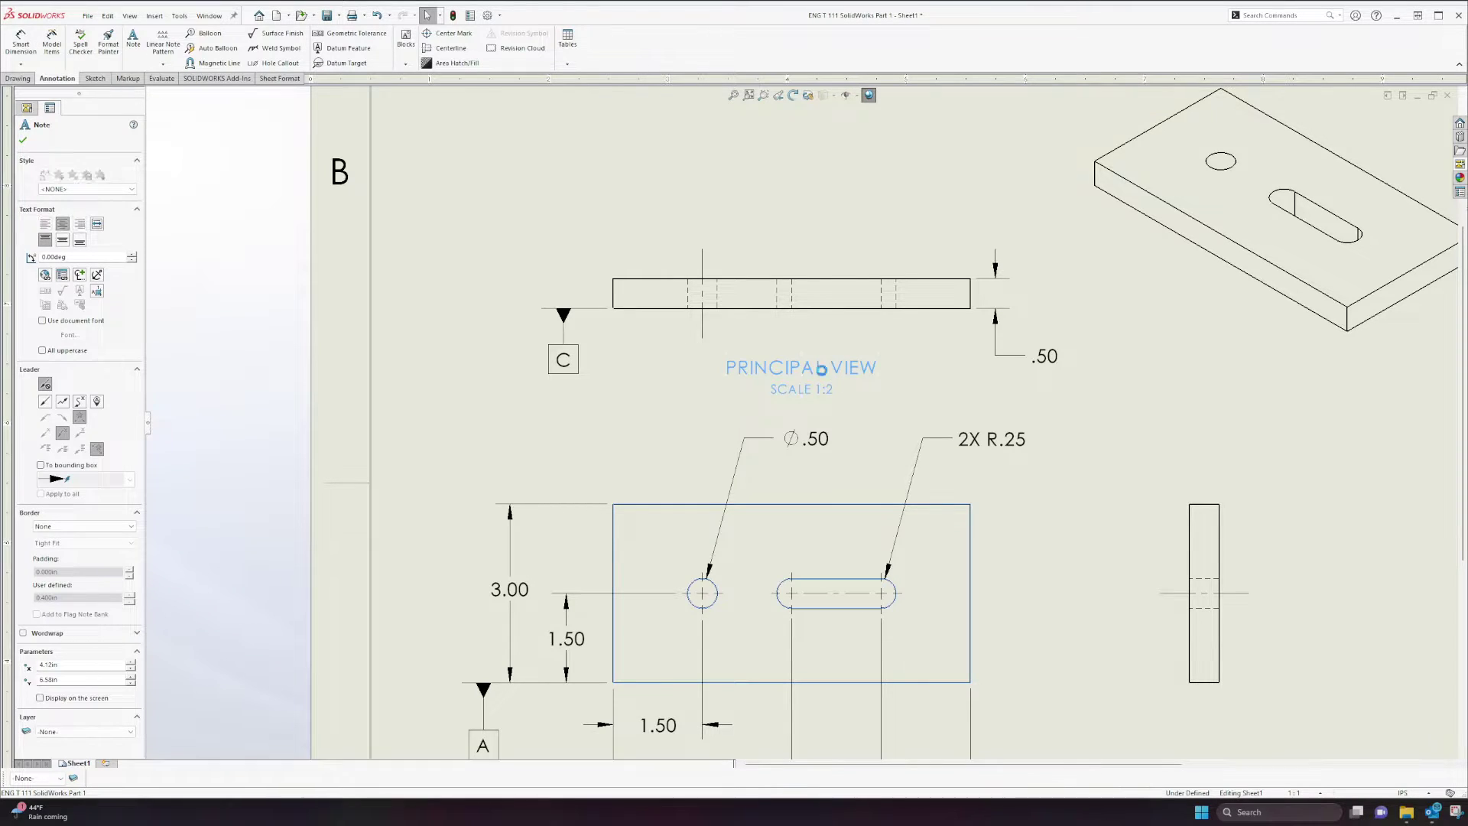
{"action": "double_click", "coordinate": [823, 371]}
{"action": "left_click", "coordinate": [823, 374]}
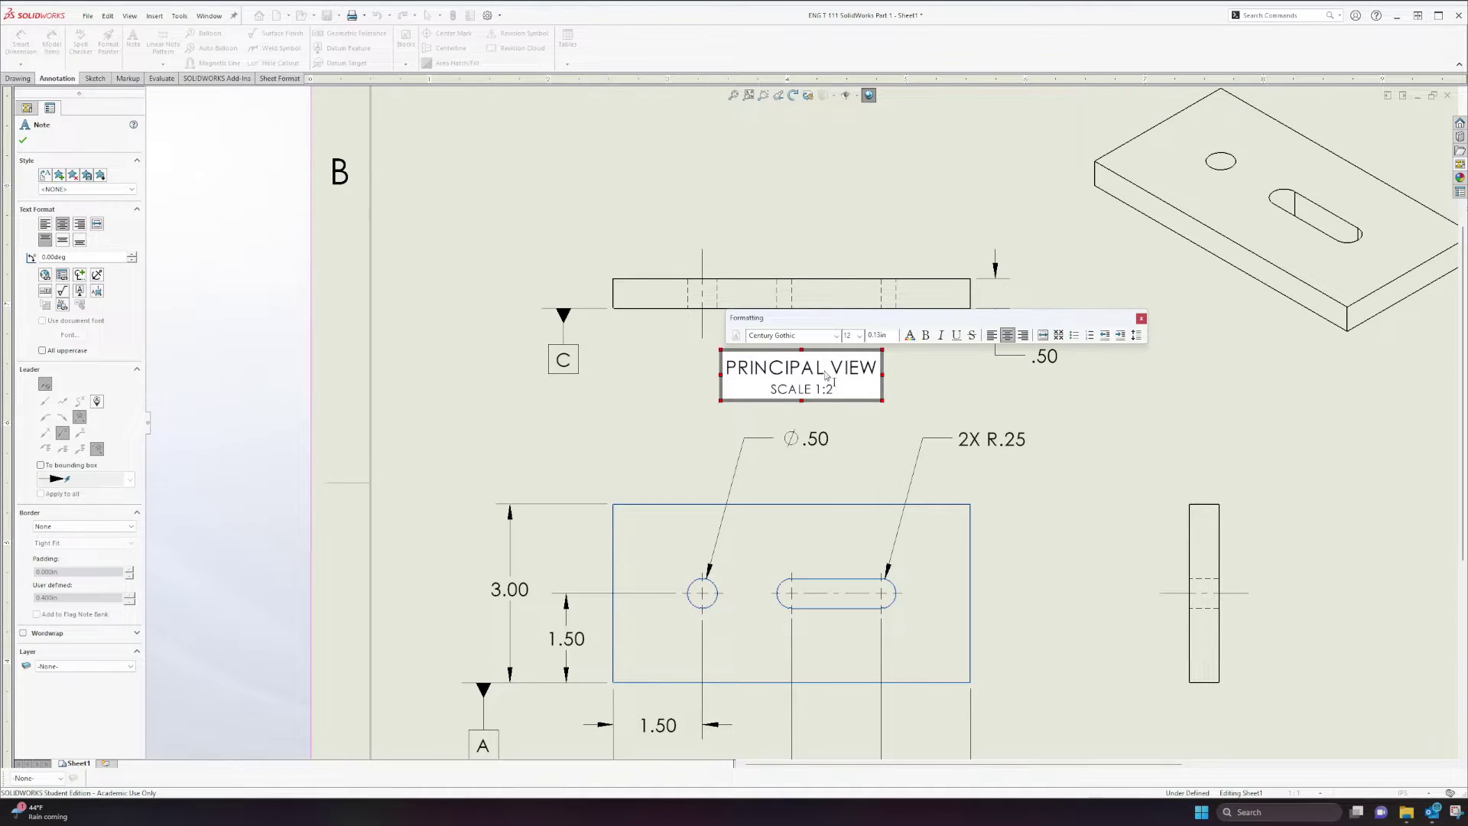
{"action": "left_click_drag", "start_coordinate": [825, 375], "coordinate": [727, 379]}
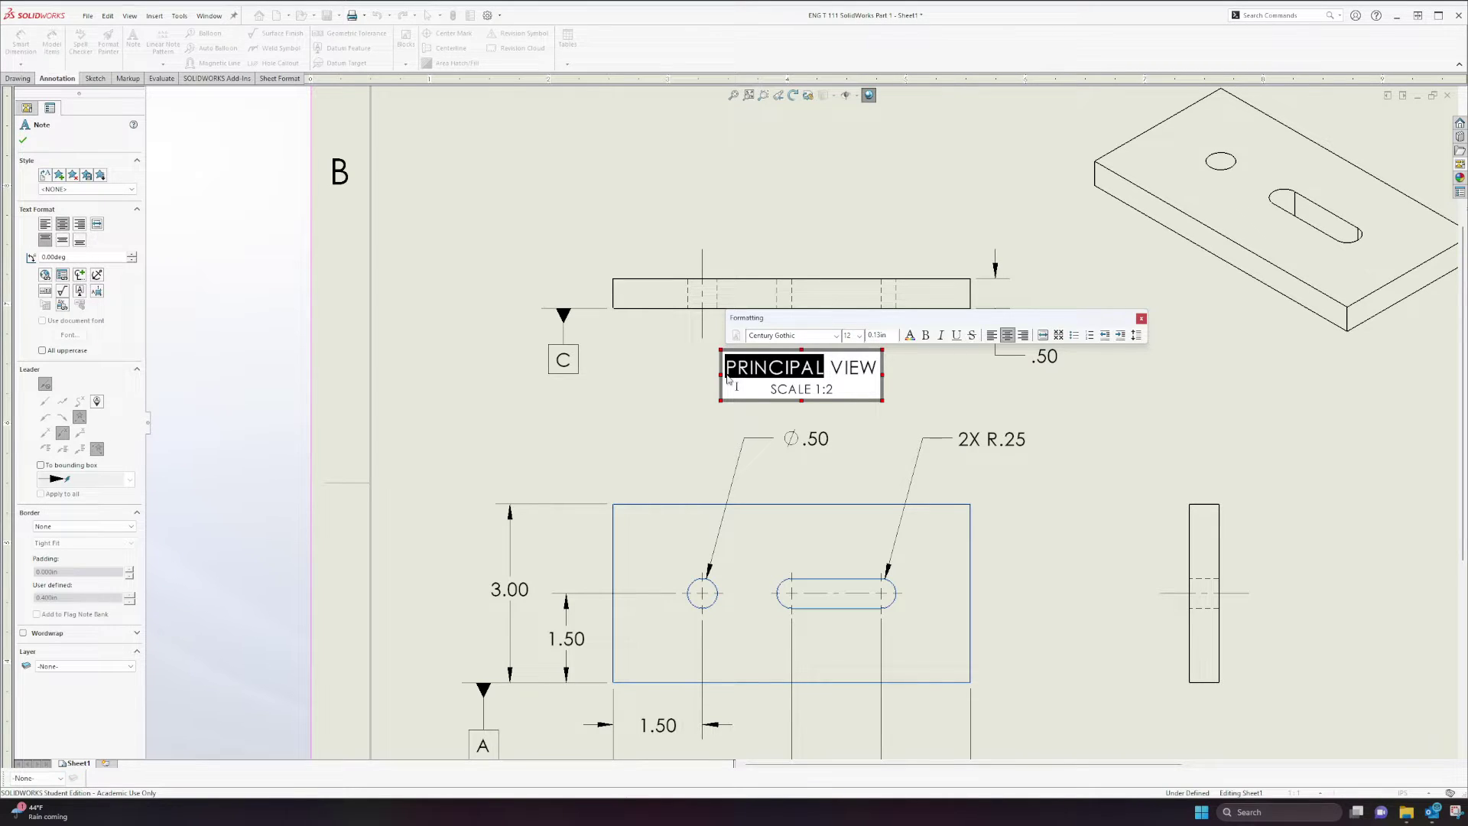
{"action": "left_click", "coordinate": [1005, 381]}
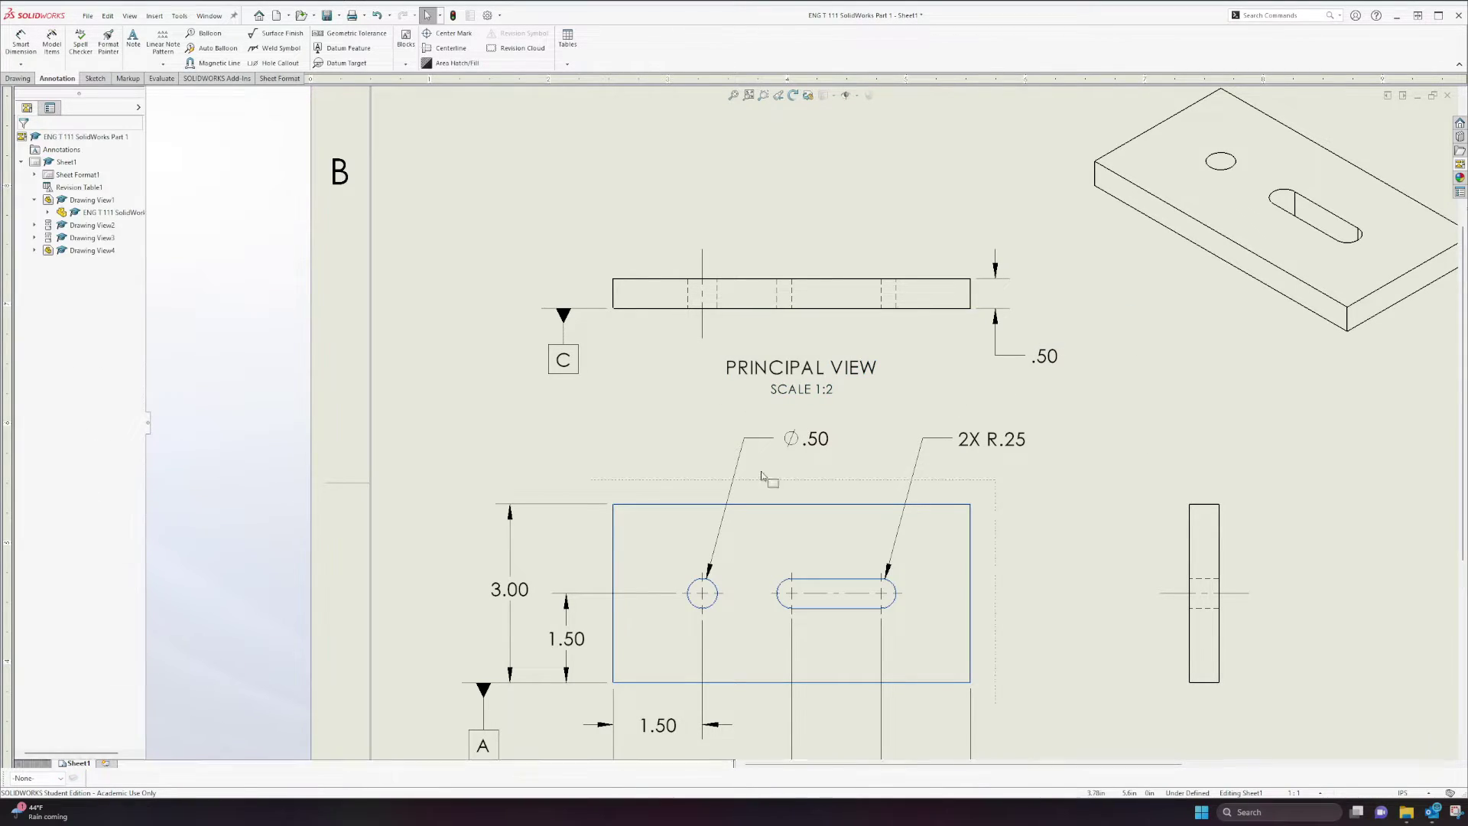
Change "PRINCIPAL" to "PRIMARY" in the note beneath the front view so it reads "PRIMARY VIEW"
{"action": "scroll", "coordinate": [920, 437], "scroll_direction": "down", "scroll_amount": 2}
{"action": "scroll", "coordinate": [757, 447], "scroll_direction": "up", "scroll_amount": 4}
{"action": "scroll", "coordinate": [753, 448], "scroll_direction": "up", "scroll_amount": 2}
{"action": "scroll", "coordinate": [688, 726], "scroll_direction": "down", "scroll_amount": 3}
{"action": "double_click", "coordinate": [792, 543]}
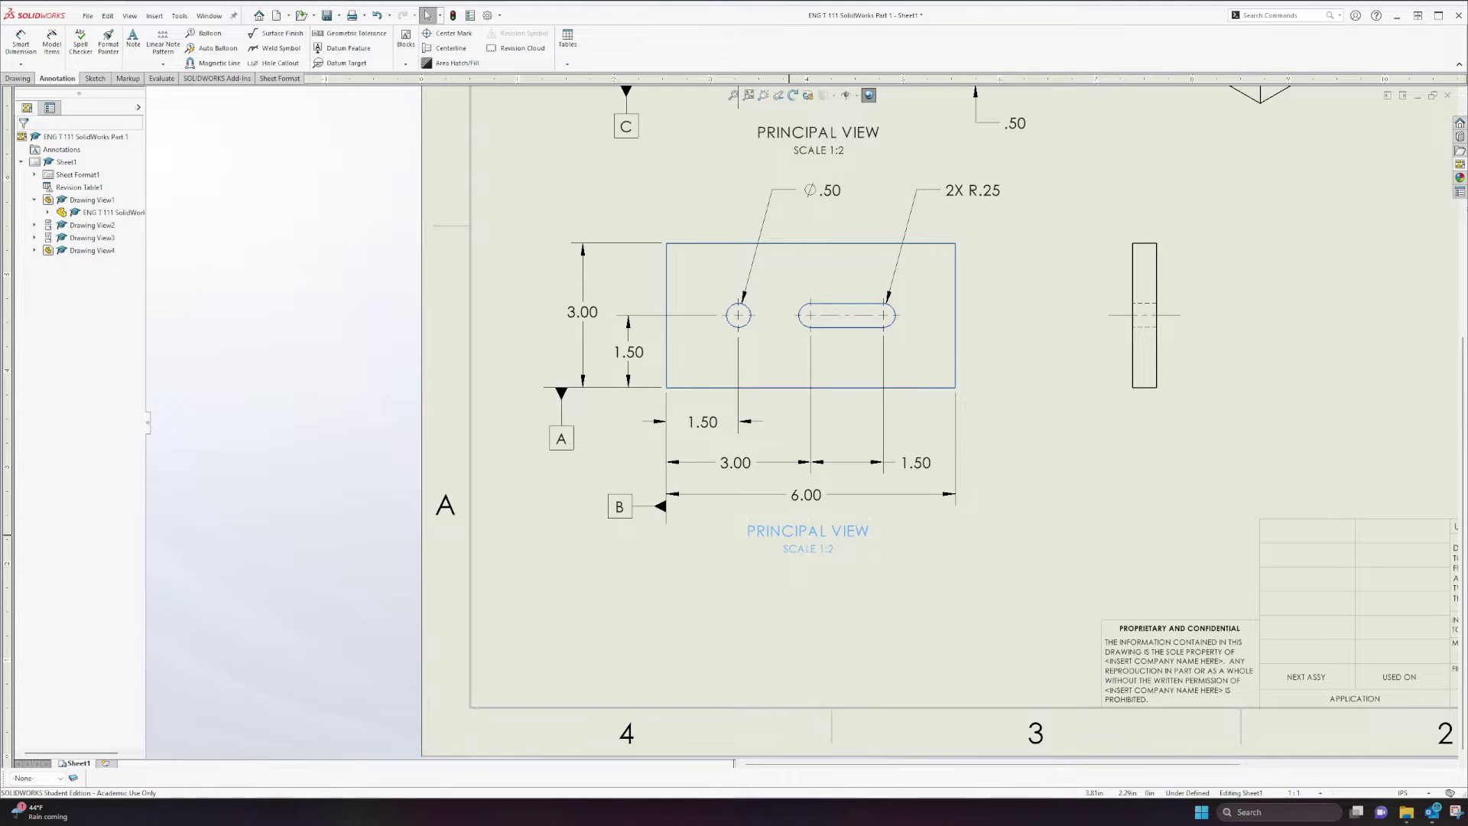
{"action": "left_click", "coordinate": [826, 541]}
{"action": "left_click_drag", "start_coordinate": [827, 535], "coordinate": [750, 539]}
{"action": "type", "text": "PRIMARY"}
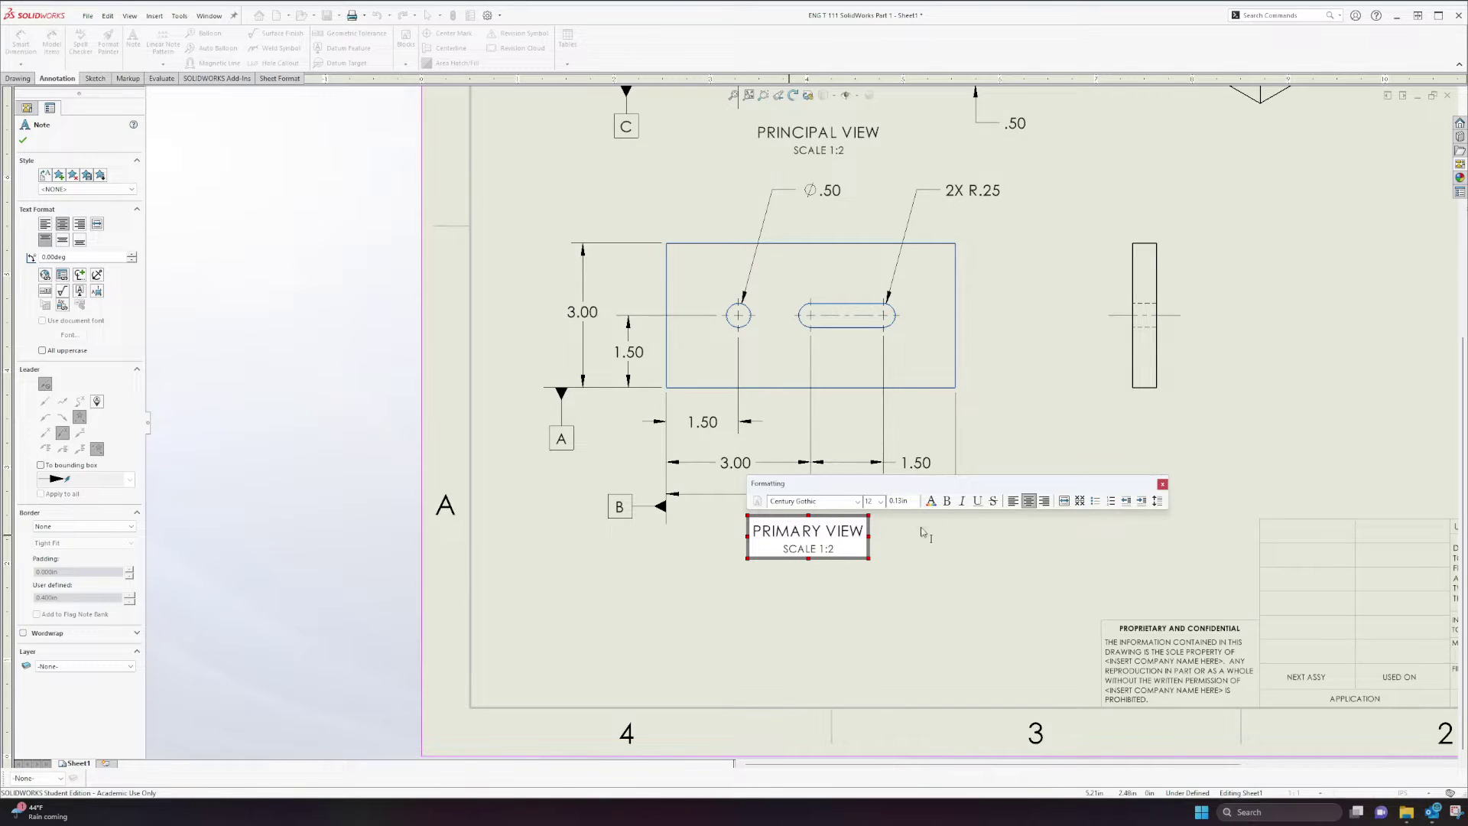
{"action": "left_click", "coordinate": [808, 636]}
Copy the PRINCIPAL VIEW note below the top view and place the copy centered beneath the right view
{"action": "scroll", "coordinate": [814, 203], "scroll_direction": "up", "scroll_amount": 4}
{"action": "scroll", "coordinate": [818, 222], "scroll_direction": "down", "scroll_amount": 2}
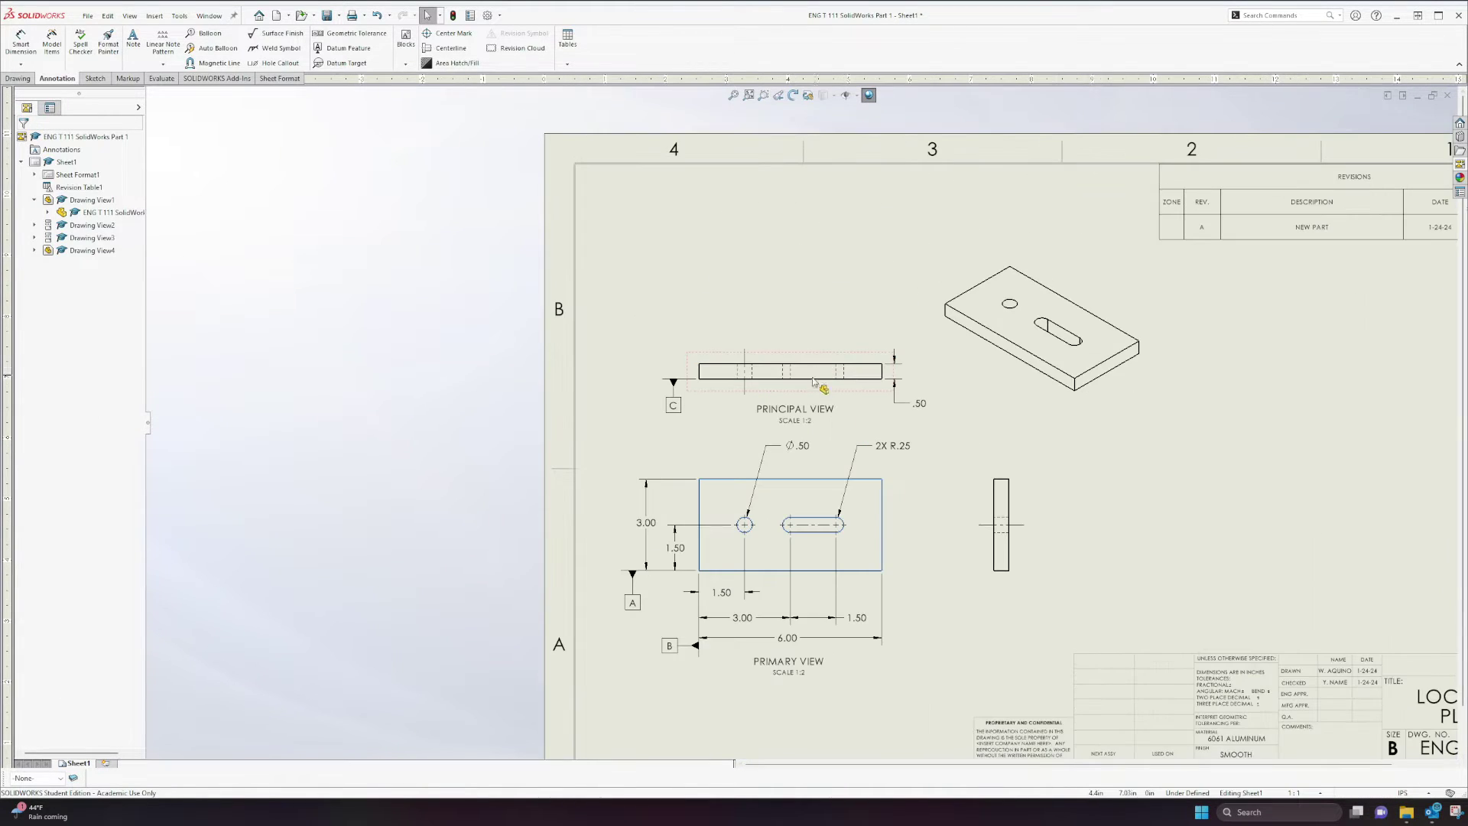
{"action": "left_click", "coordinate": [796, 412]}
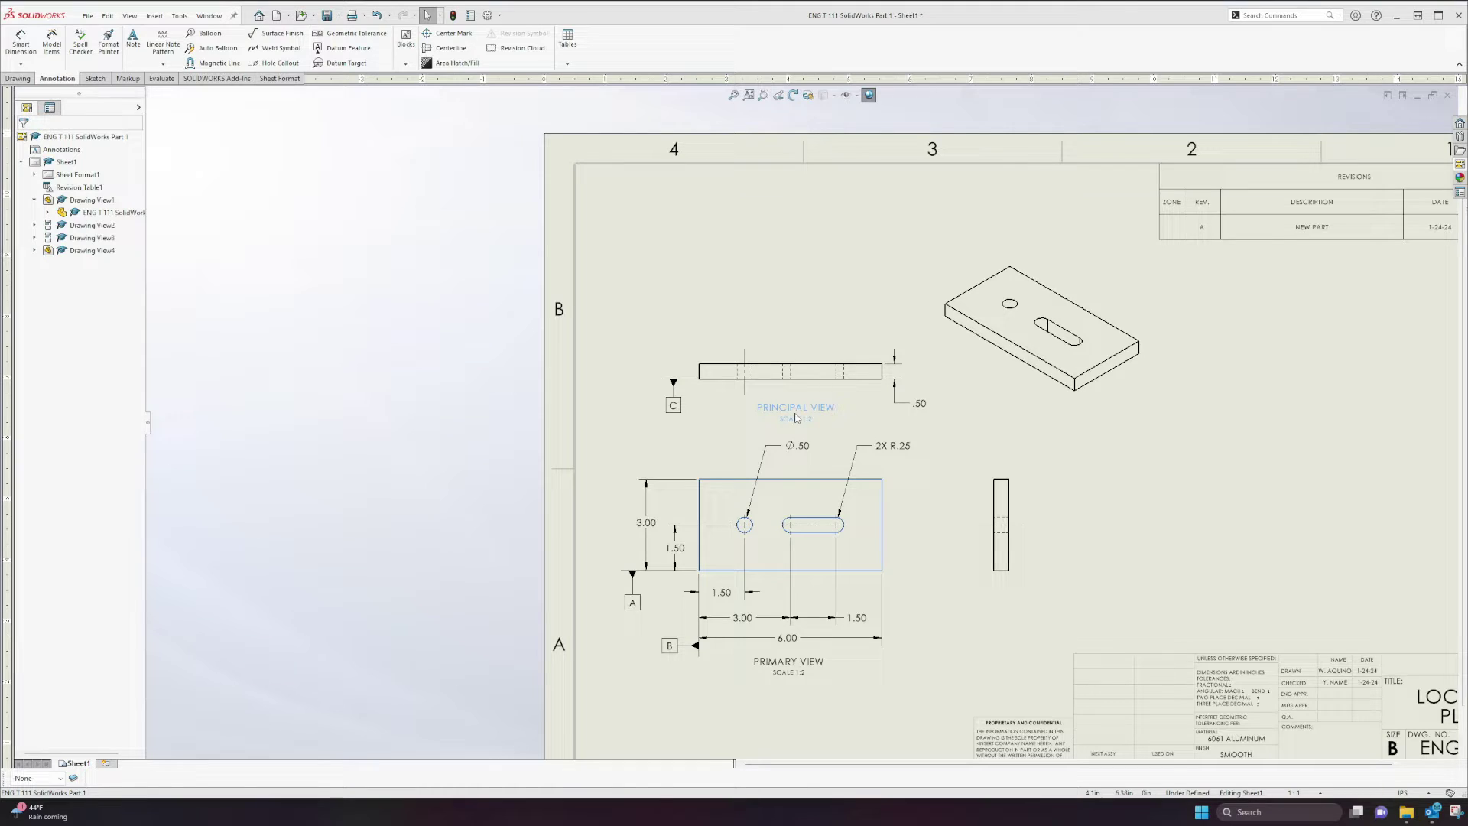
{"action": "left_click", "coordinate": [1089, 419]}
{"action": "left_click", "coordinate": [792, 420]}
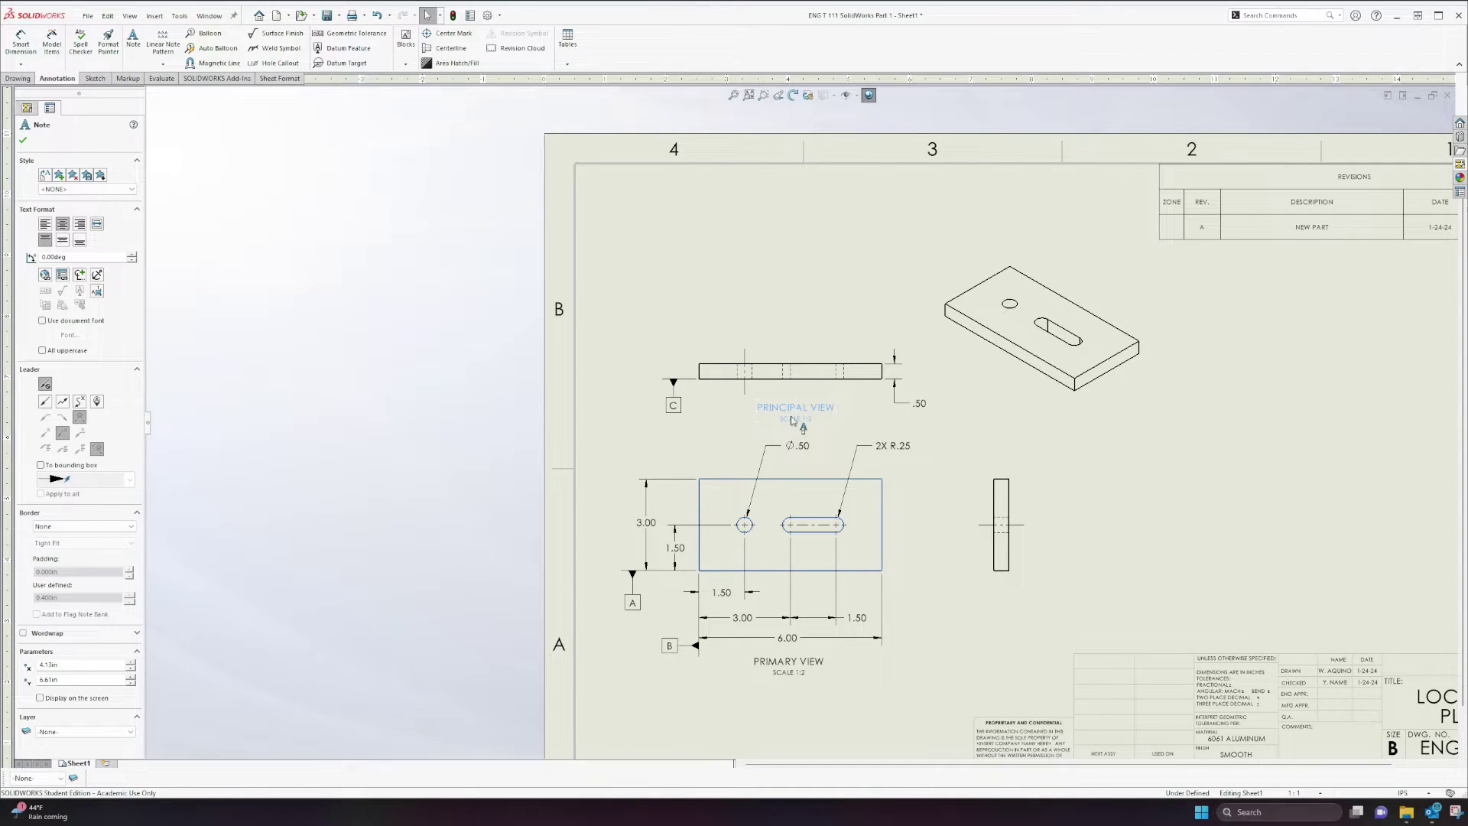
{"action": "left_click", "coordinate": [927, 604]}
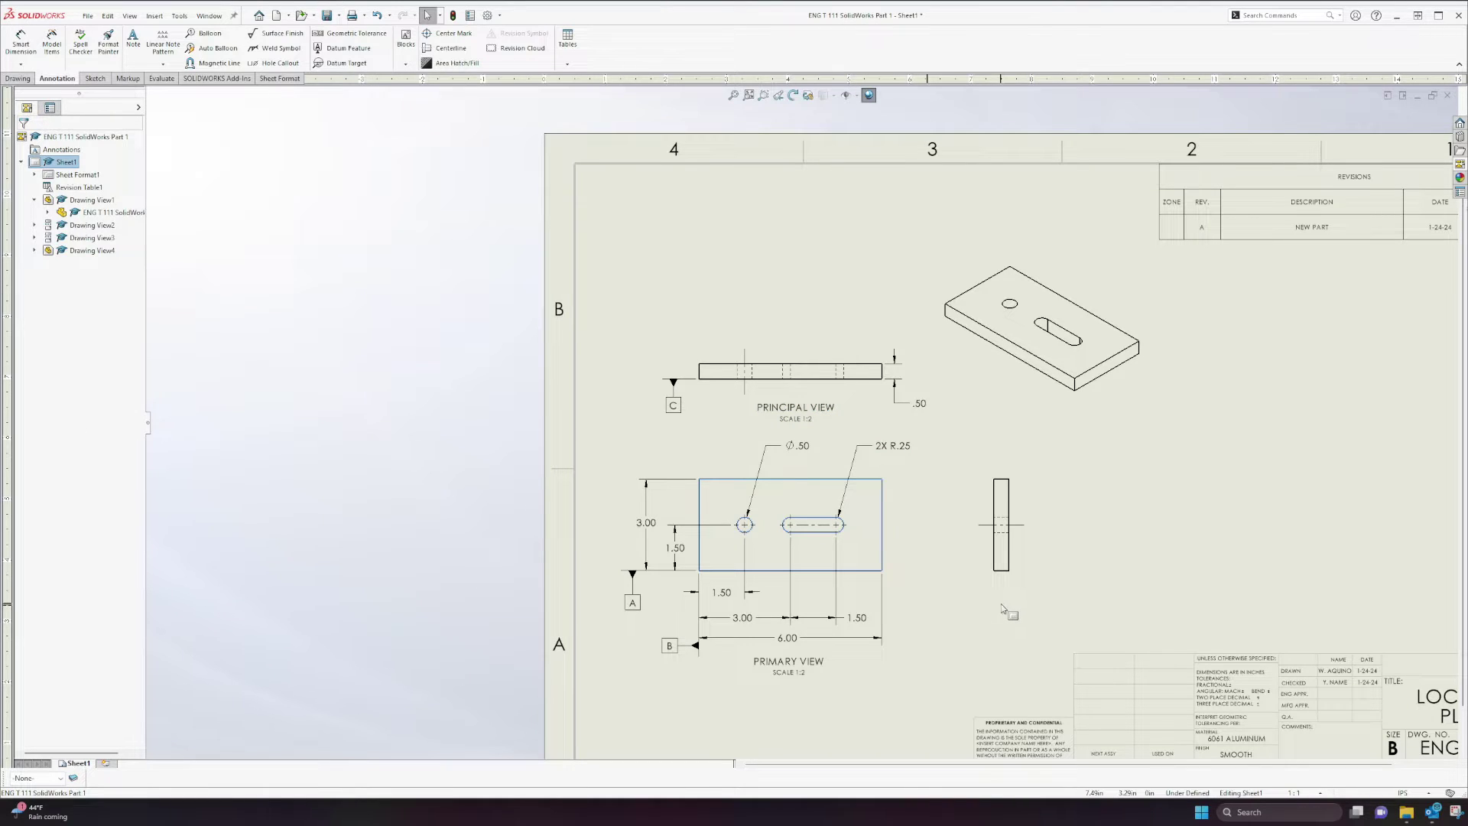
{"action": "key", "text": "ctrl+v"}
{"action": "left_click_drag", "start_coordinate": [916, 613], "coordinate": [991, 597]}
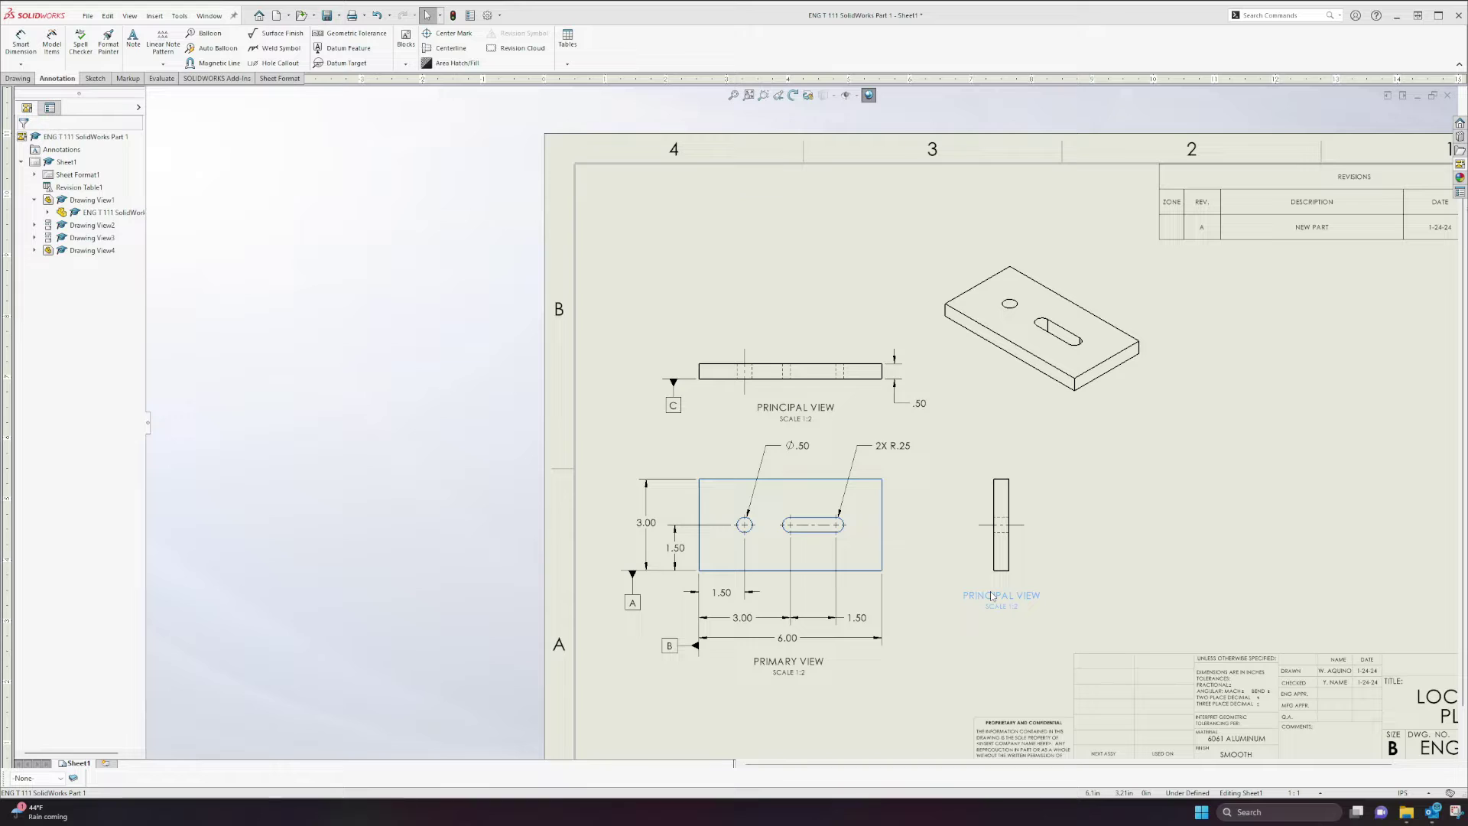
{"action": "left_click", "coordinate": [993, 598]}
{"action": "key", "text": "Escape"}
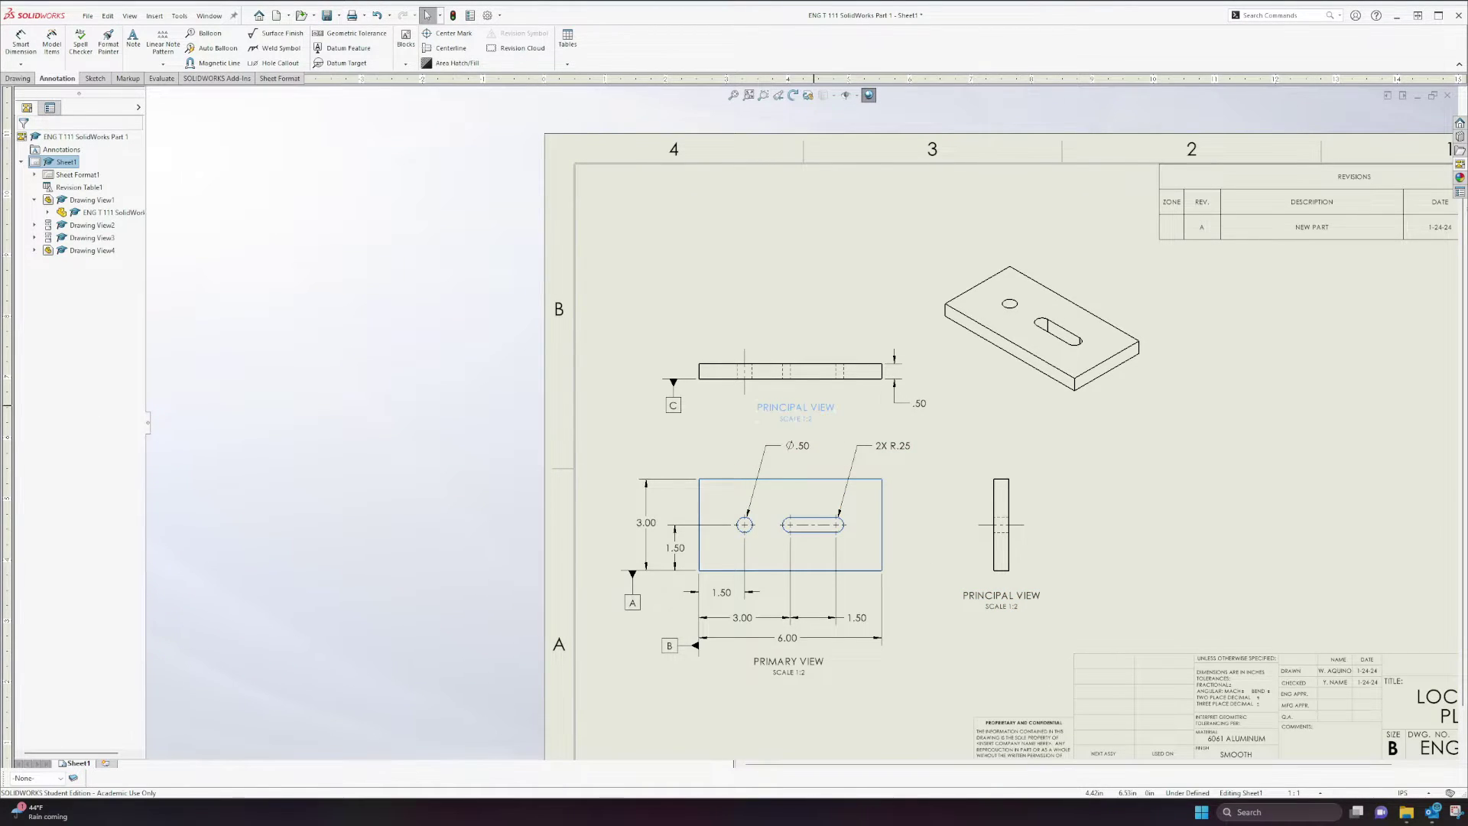
Change "PRINCIPAL" to "TOP" in the note beneath the top view so it reads "TOP VIEW"
{"action": "double_click", "coordinate": [815, 413]}
{"action": "left_click_drag", "start_coordinate": [809, 408], "coordinate": [739, 415]}
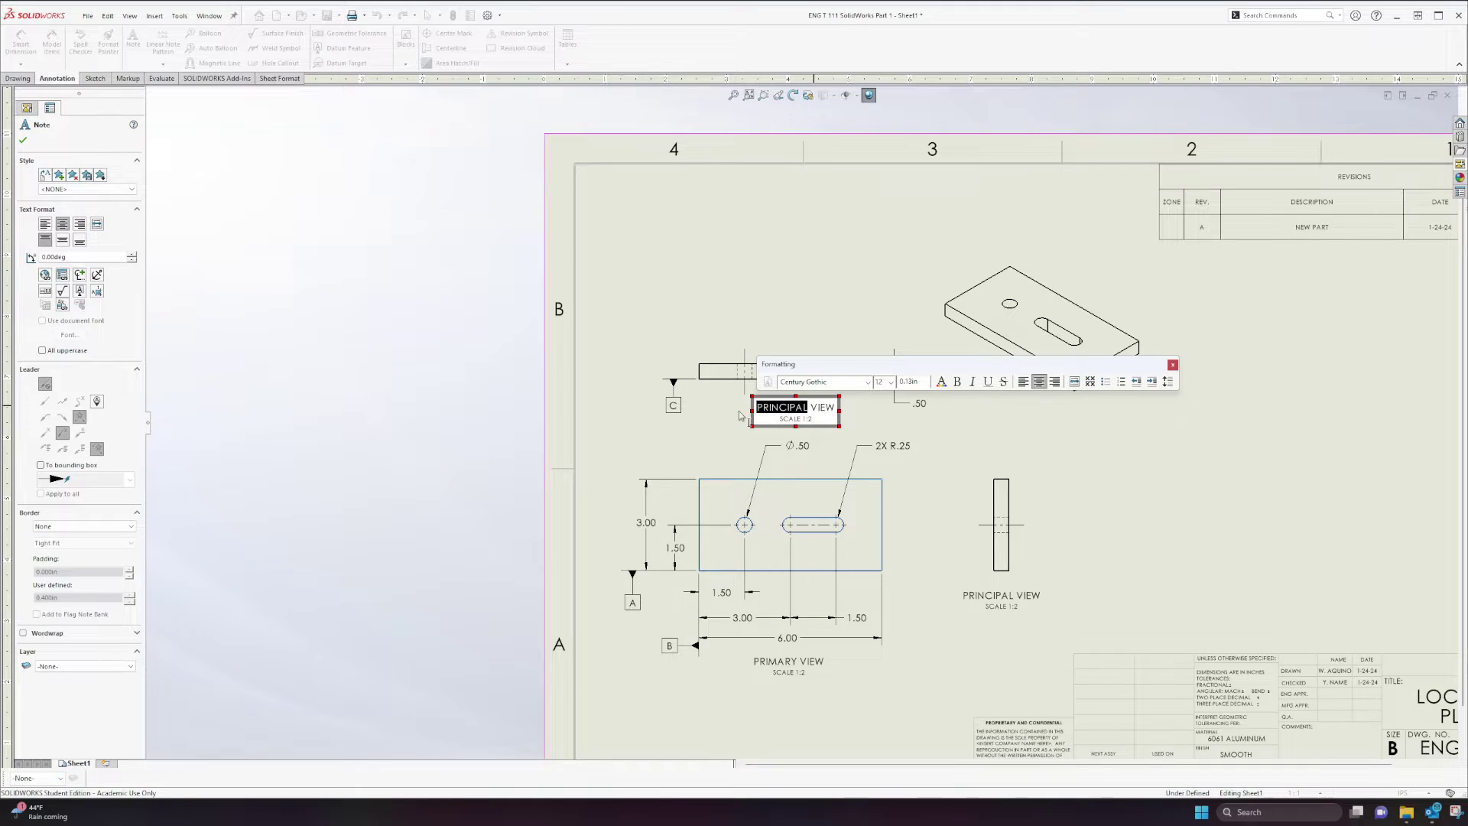
{"action": "type", "text": "TOP0"}
{"action": "key", "text": "BackSpace"}
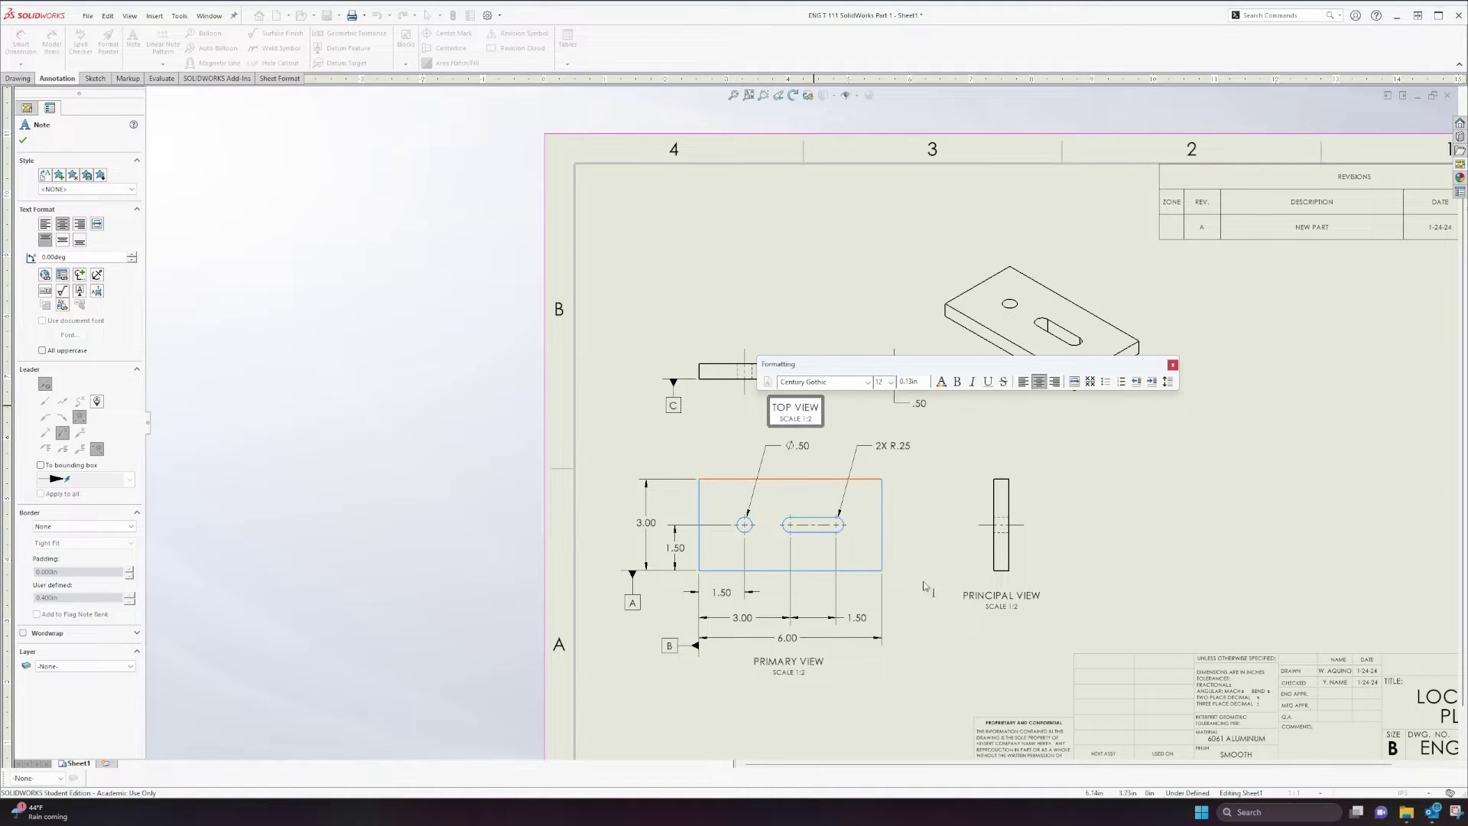
{"action": "left_click", "coordinate": [924, 588]}
Change "PRINCIPAL" to "RIGHT" in the note beneath the right view so it reads "RIGHT VIEW"
{"action": "double_click", "coordinate": [996, 599]}
{"action": "double_click", "coordinate": [1002, 595]}
{"action": "left_click_drag", "start_coordinate": [1014, 596], "coordinate": [914, 595]}
{"action": "type", "text": "RIGHT"}
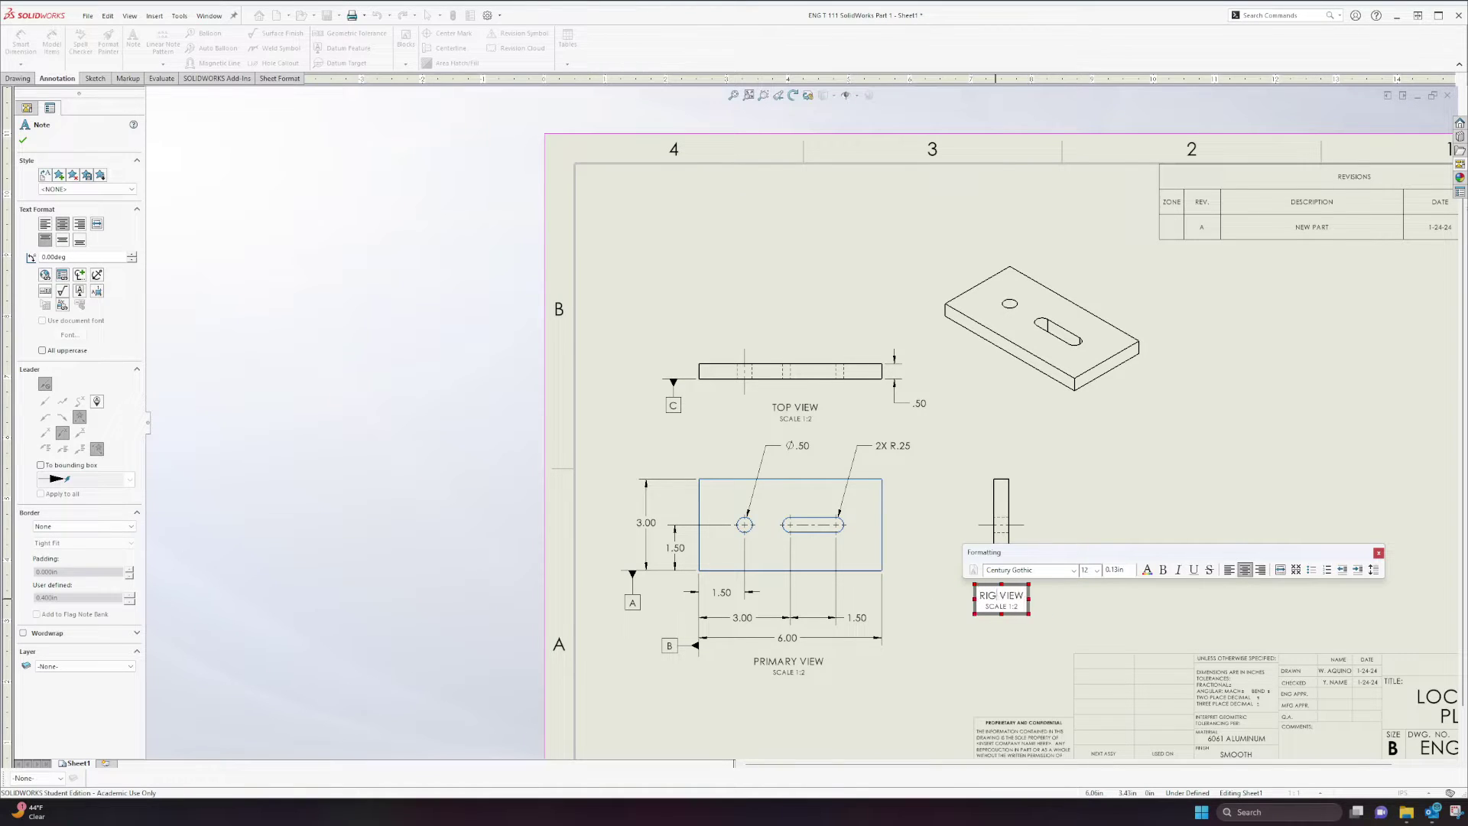
{"action": "left_click", "coordinate": [989, 631]}
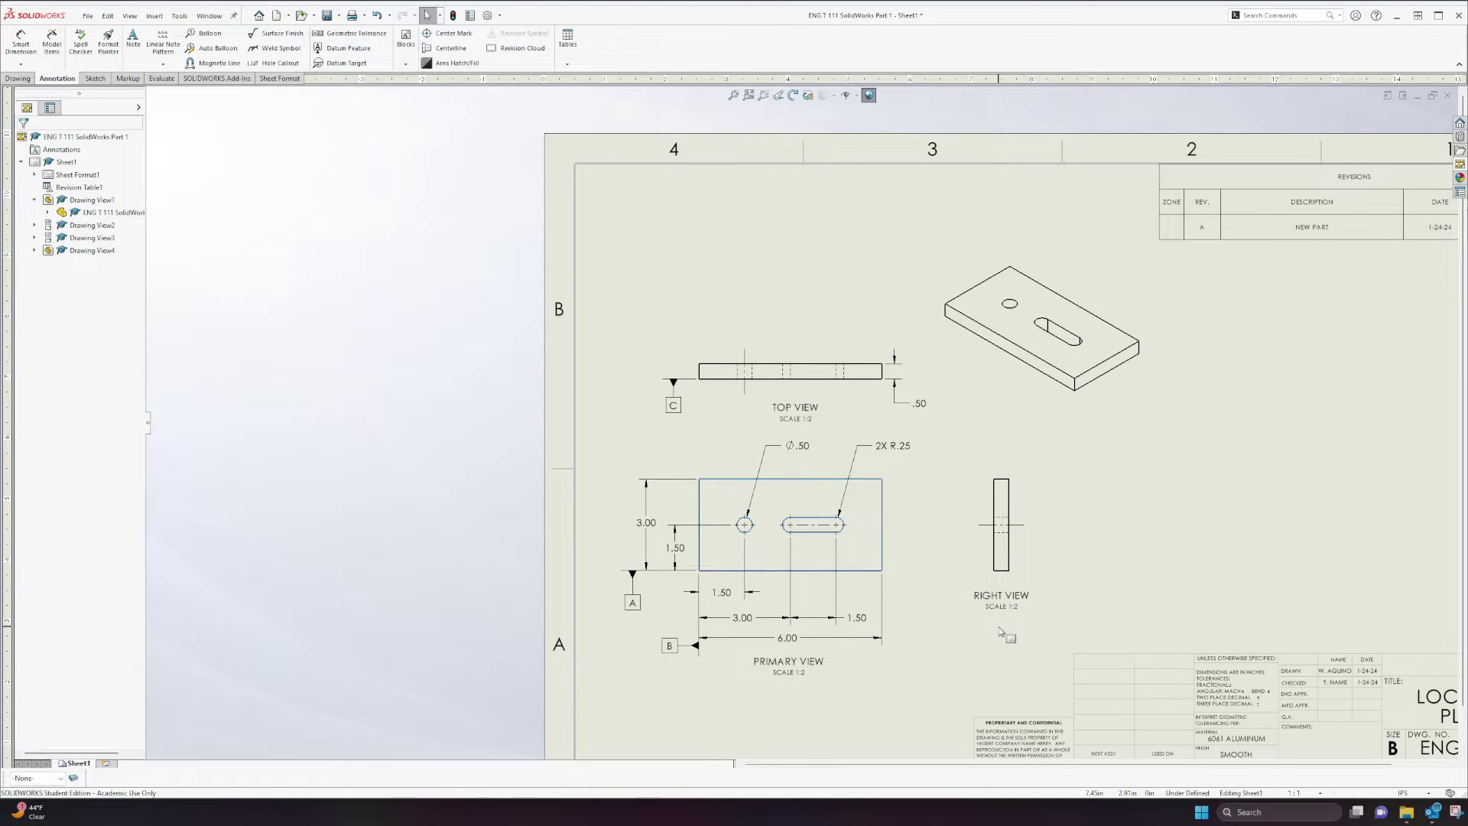
Adjust the position of the RIGHT VIEW note just beneath the right view
{"action": "left_click", "coordinate": [1001, 600]}
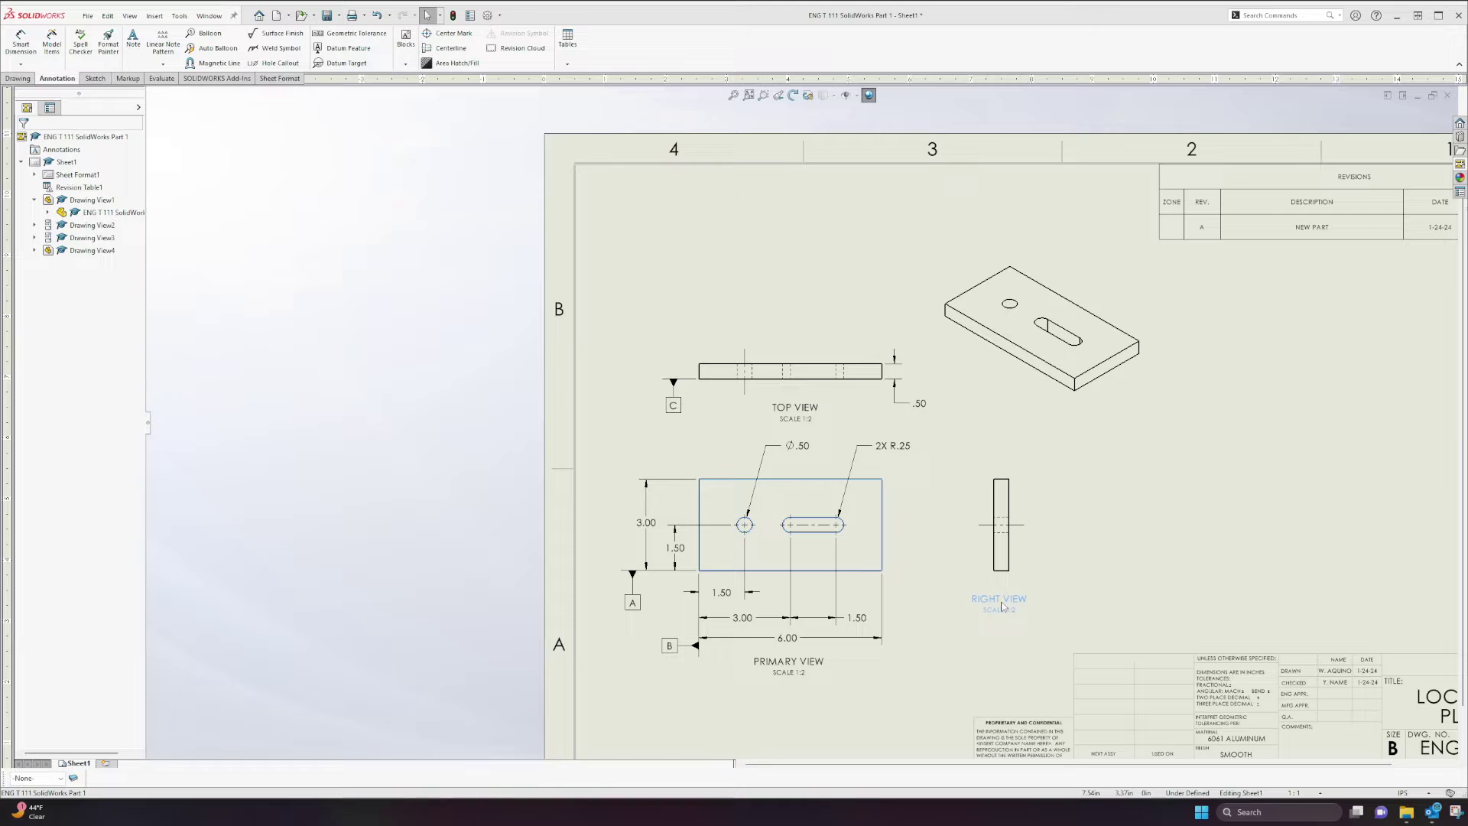
{"action": "left_click", "coordinate": [1020, 636]}
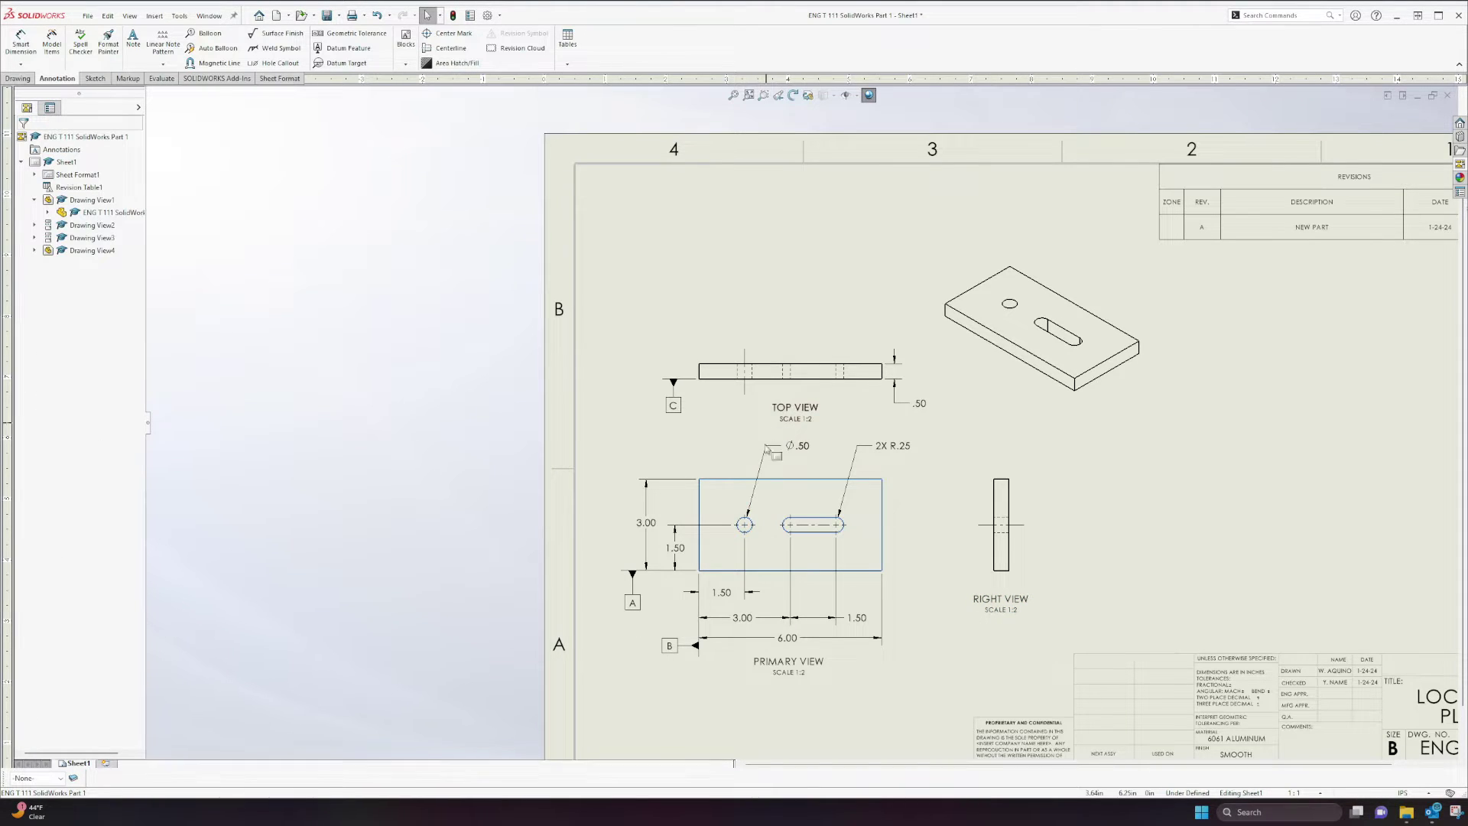
{"action": "left_click", "coordinate": [1011, 607]}
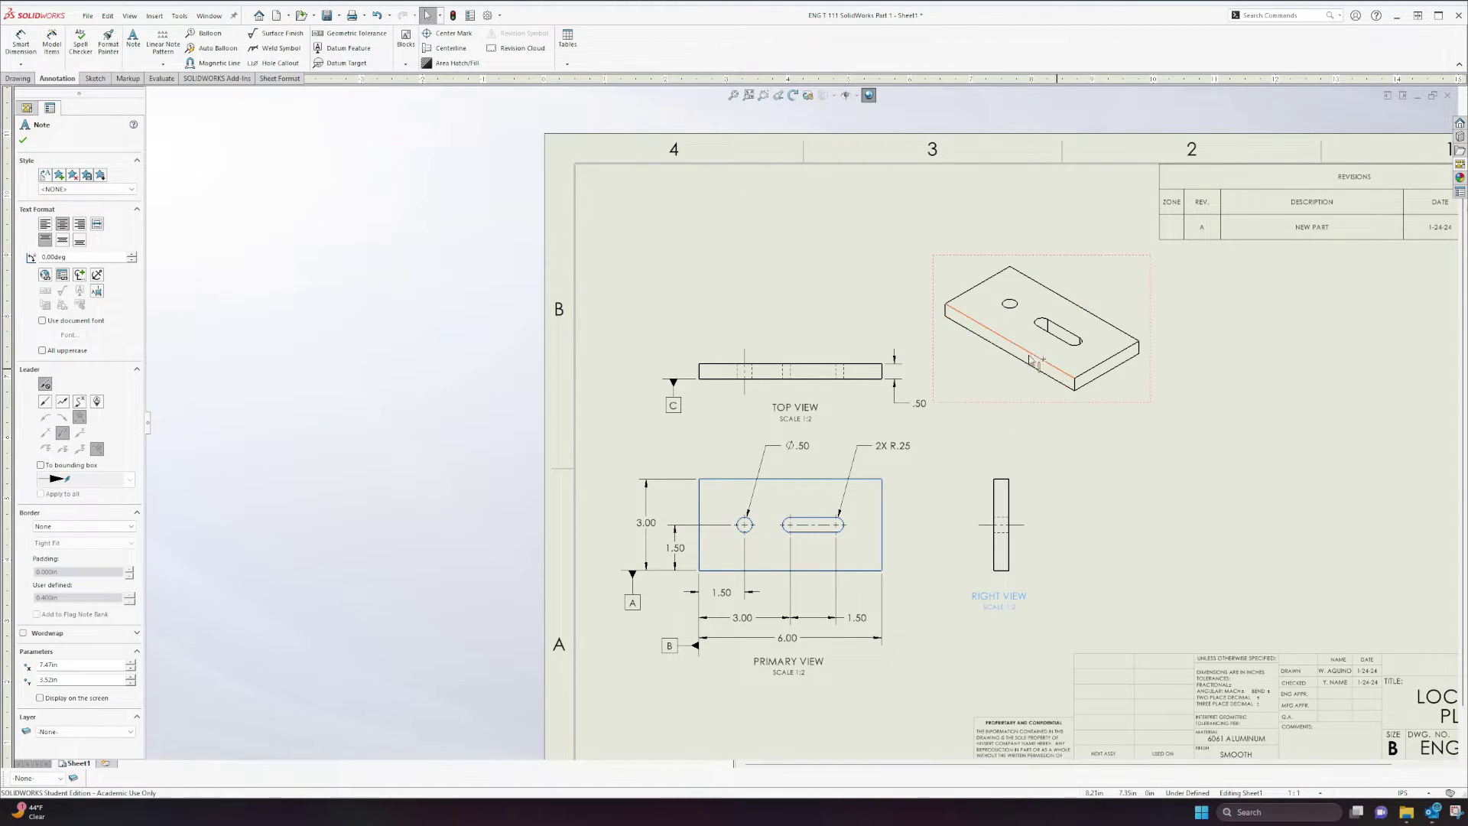
Paste another copy of the PRINCIPAL VIEW note and place it just beneath the isometric view
{"action": "key", "text": "ctrl+v"}
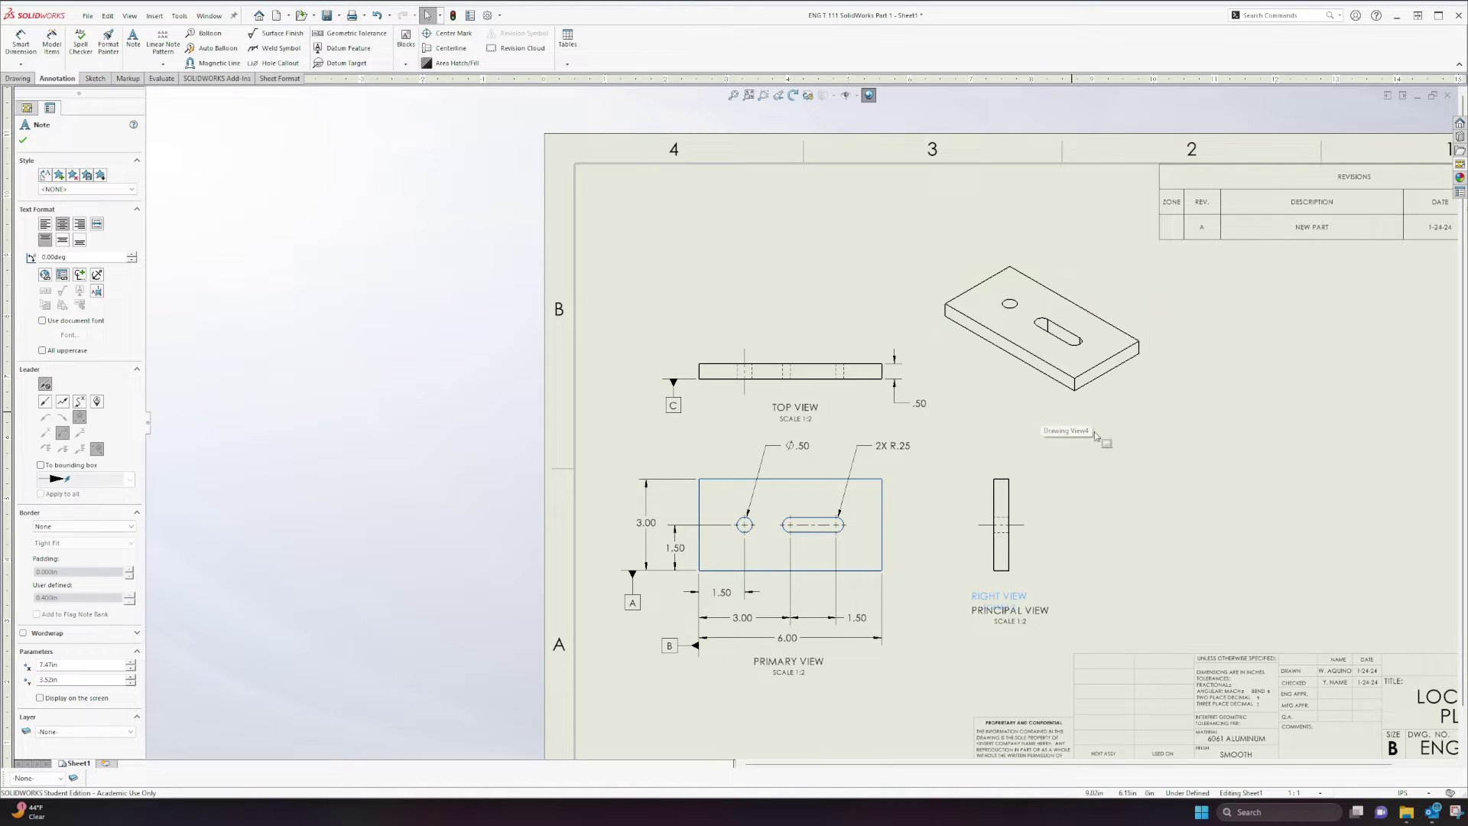
{"action": "left_click", "coordinate": [1013, 433]}
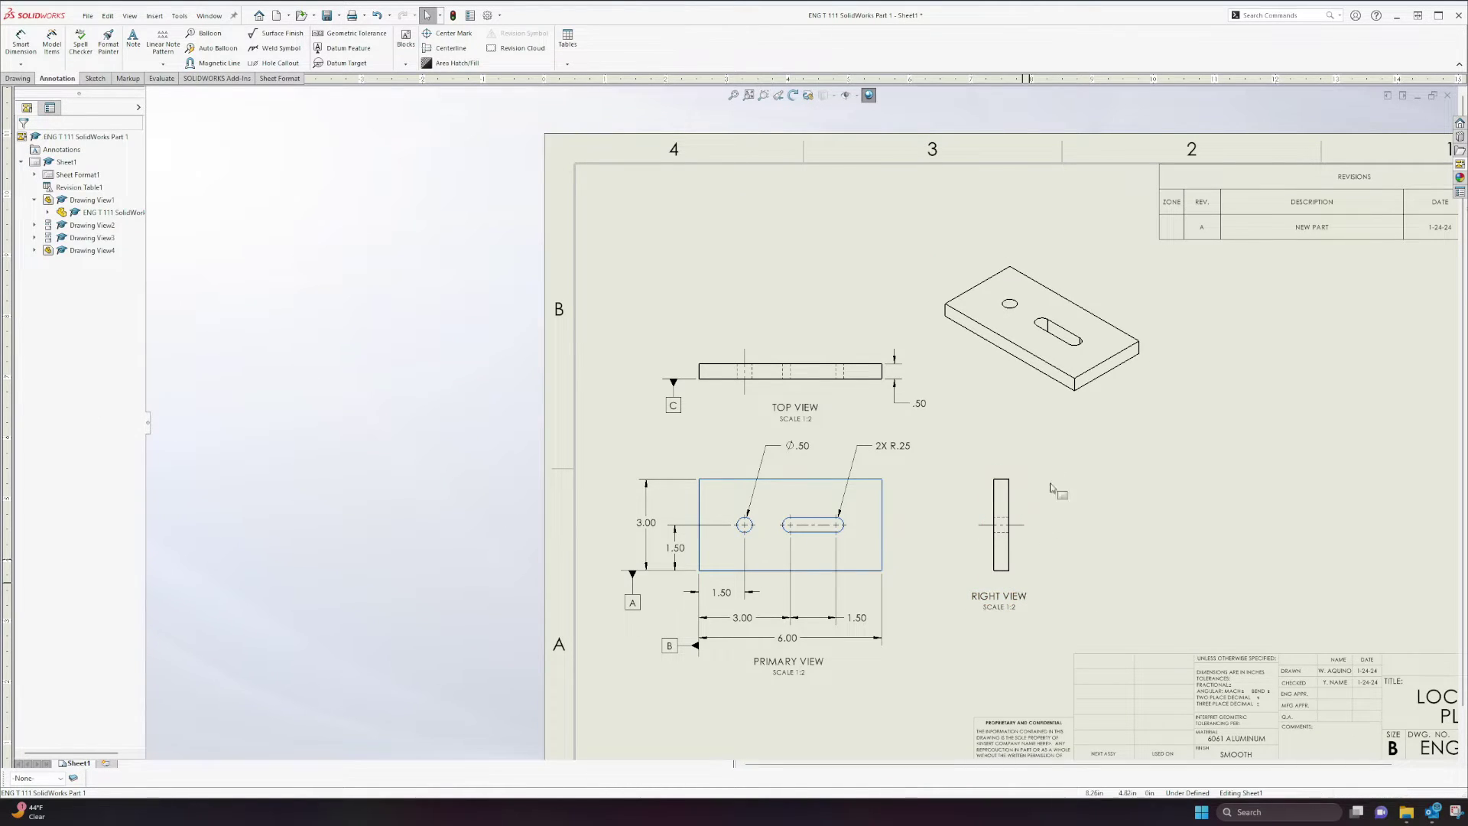
{"action": "left_click", "coordinate": [1016, 418]}
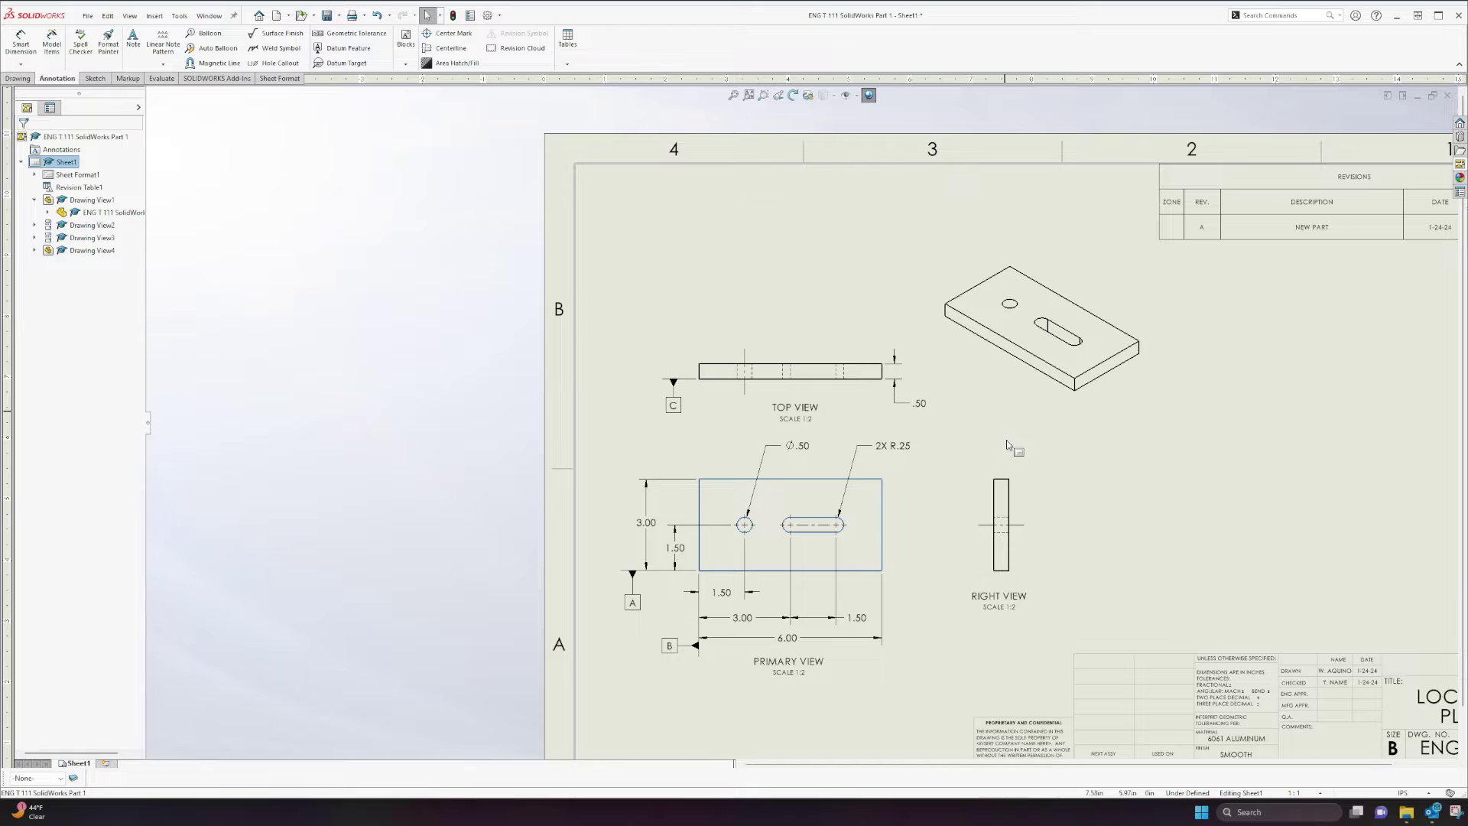
{"action": "left_click", "coordinate": [1003, 406]}
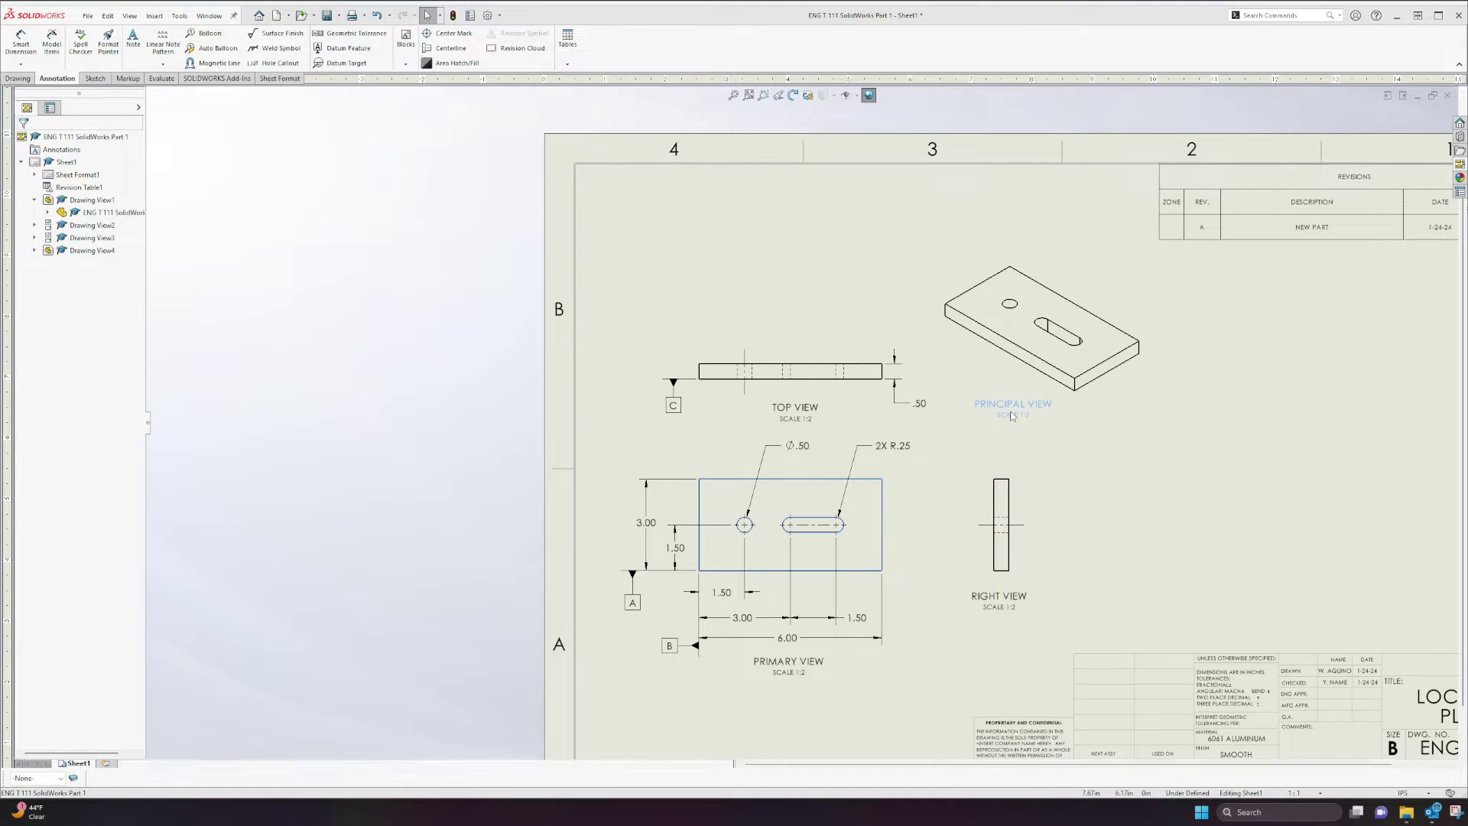
Change the pasted note's title to "ISOMETRIC VIEW" and add the line "ENGINEERING REFERENCE ONLY" above the scale
{"action": "double_click", "coordinate": [1005, 408]}
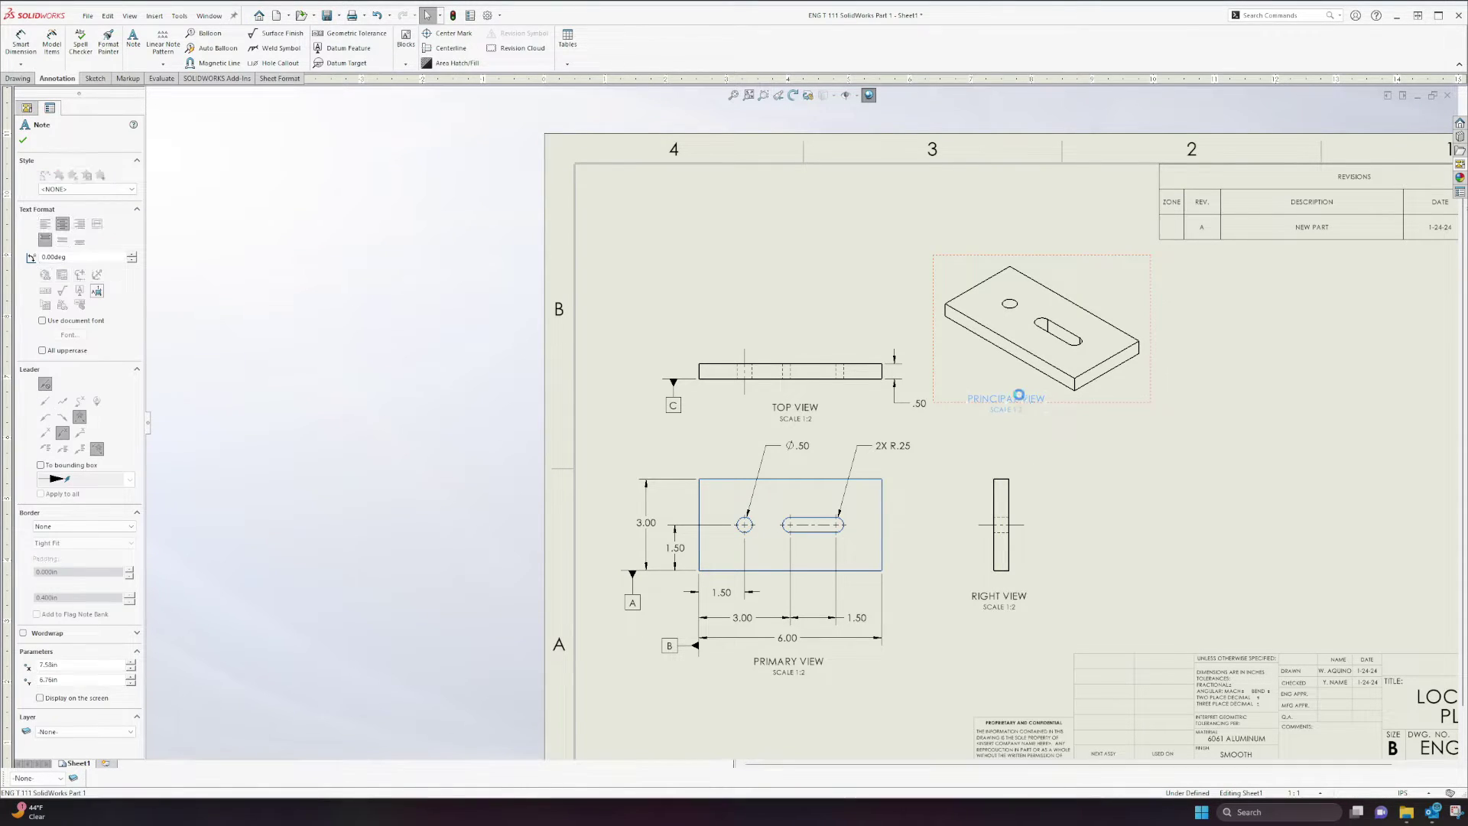
{"action": "left_click_drag", "start_coordinate": [1019, 408], "coordinate": [948, 406]}
{"action": "type", "text": "ISOMETRIC"}
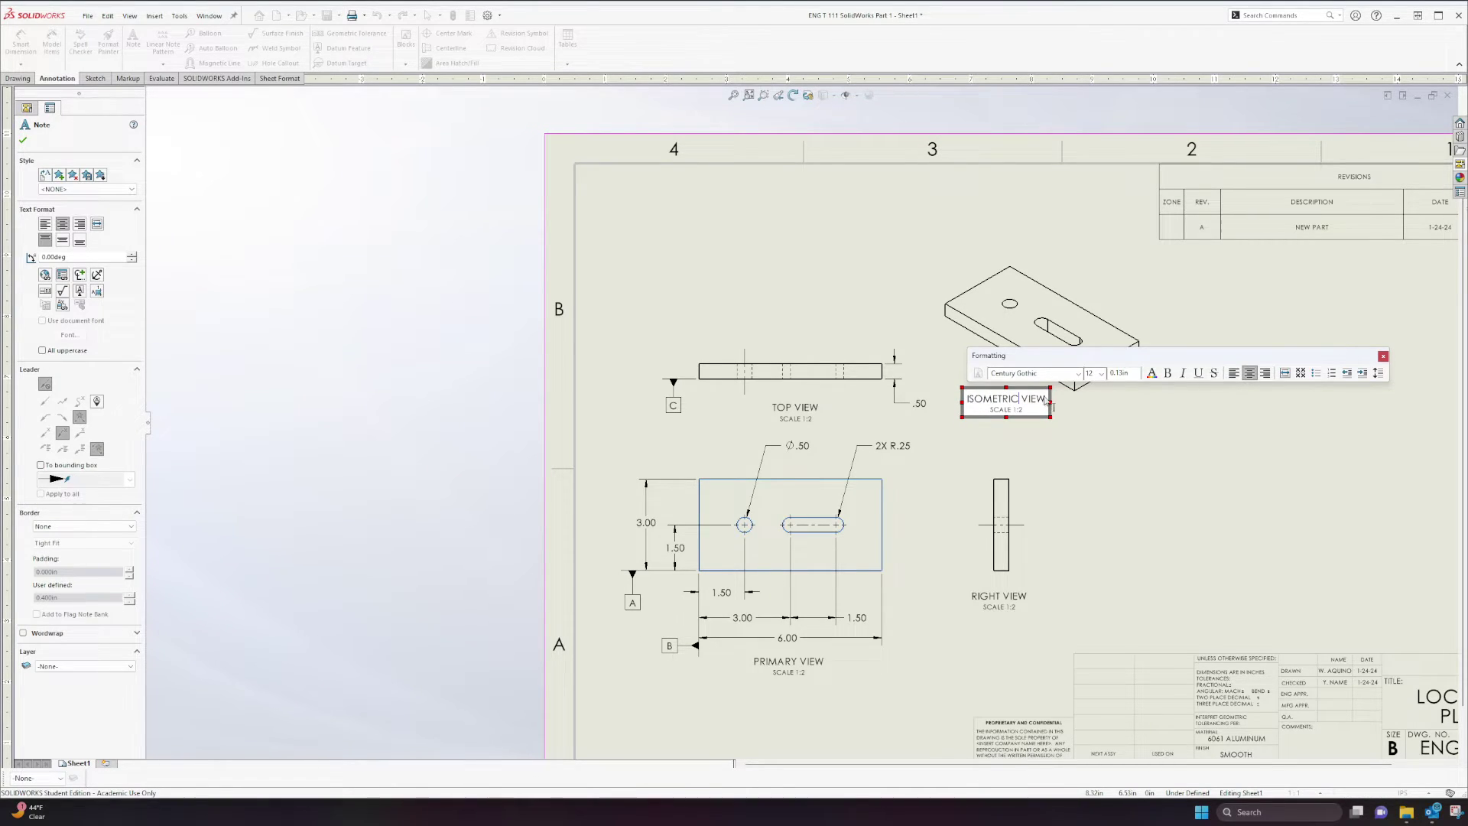
{"action": "key", "text": "Return"}
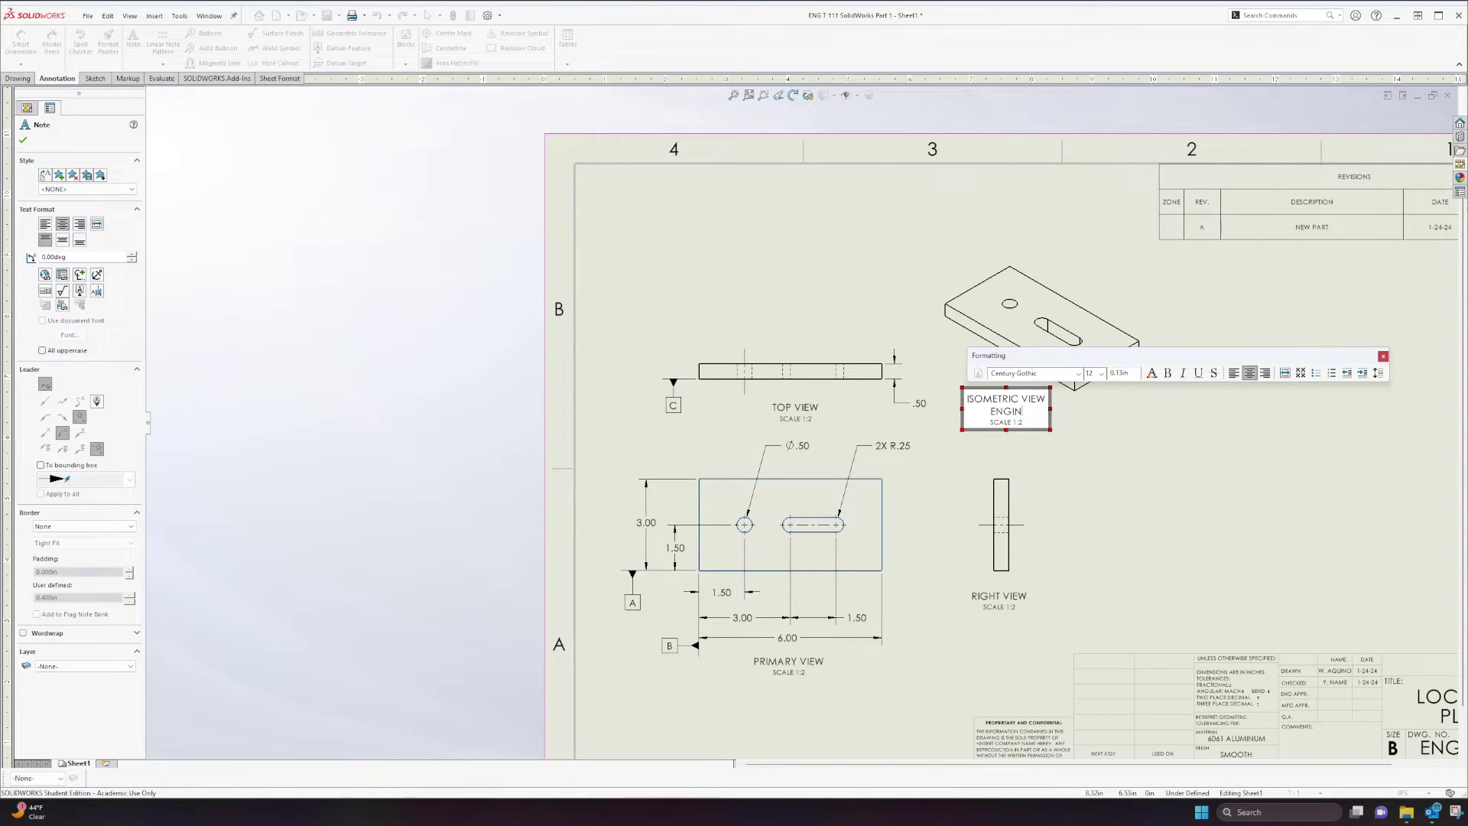
{"action": "type", "text": "ENGINEERING REFERENCE ONLY"}
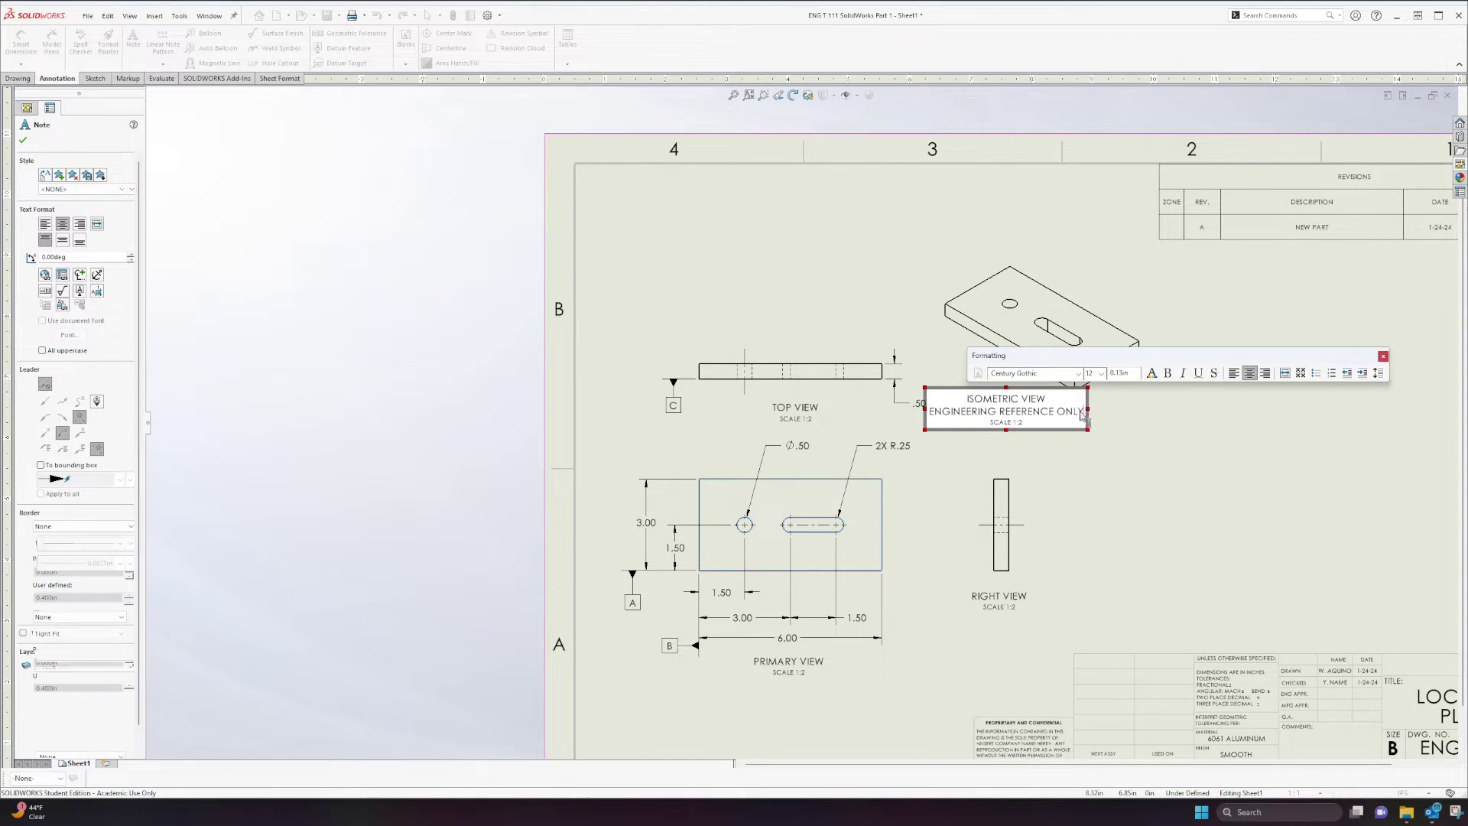
Set the "ENGINEERING REFERENCE ONLY" line of the isometric view's note to font size 8
{"action": "left_click_drag", "start_coordinate": [934, 417], "coordinate": [926, 416]}
{"action": "left_click", "coordinate": [1099, 374]}
{"action": "left_click", "coordinate": [1094, 406]}
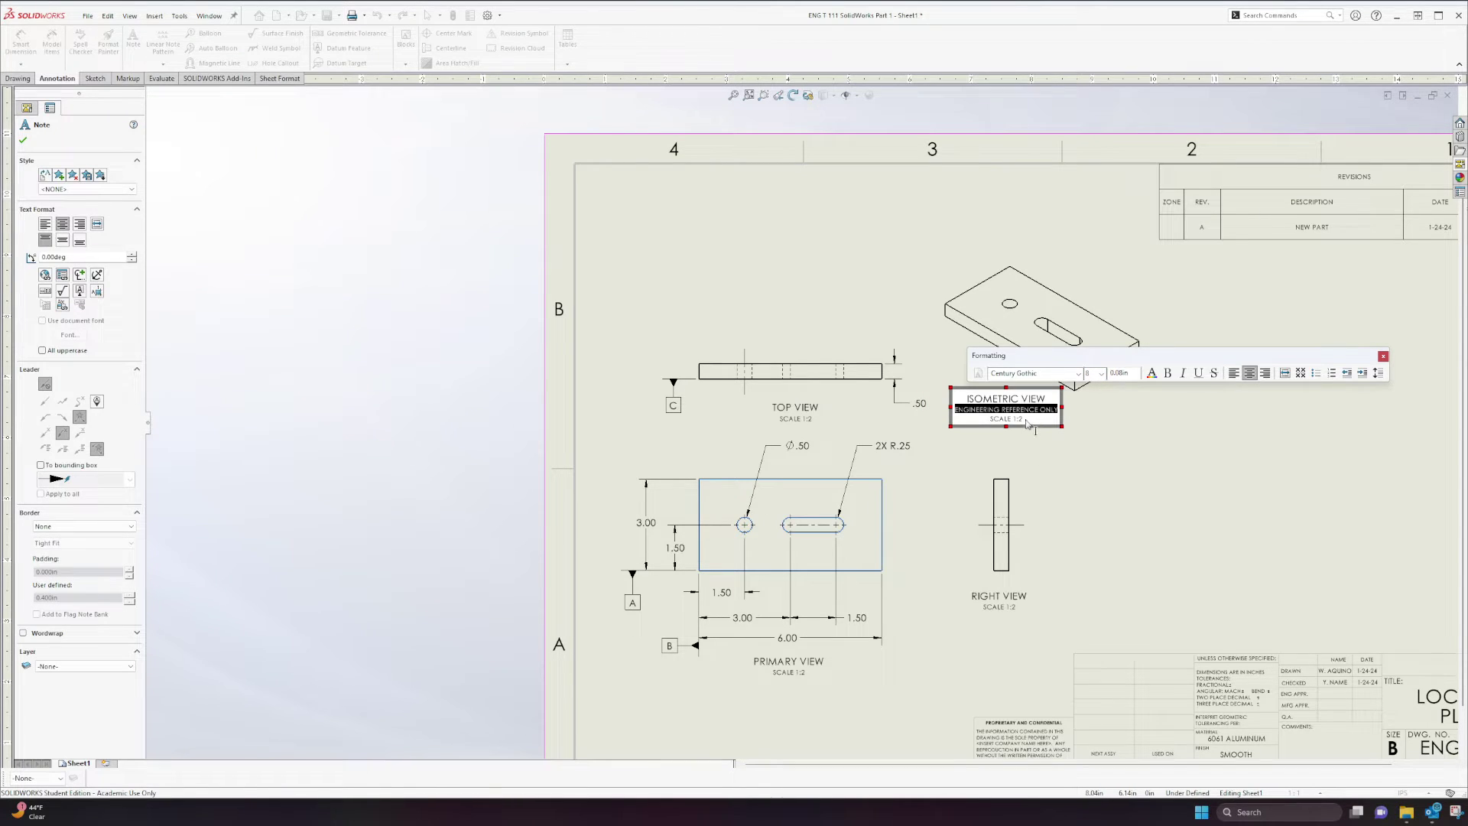
{"action": "left_click", "coordinate": [1112, 472]}
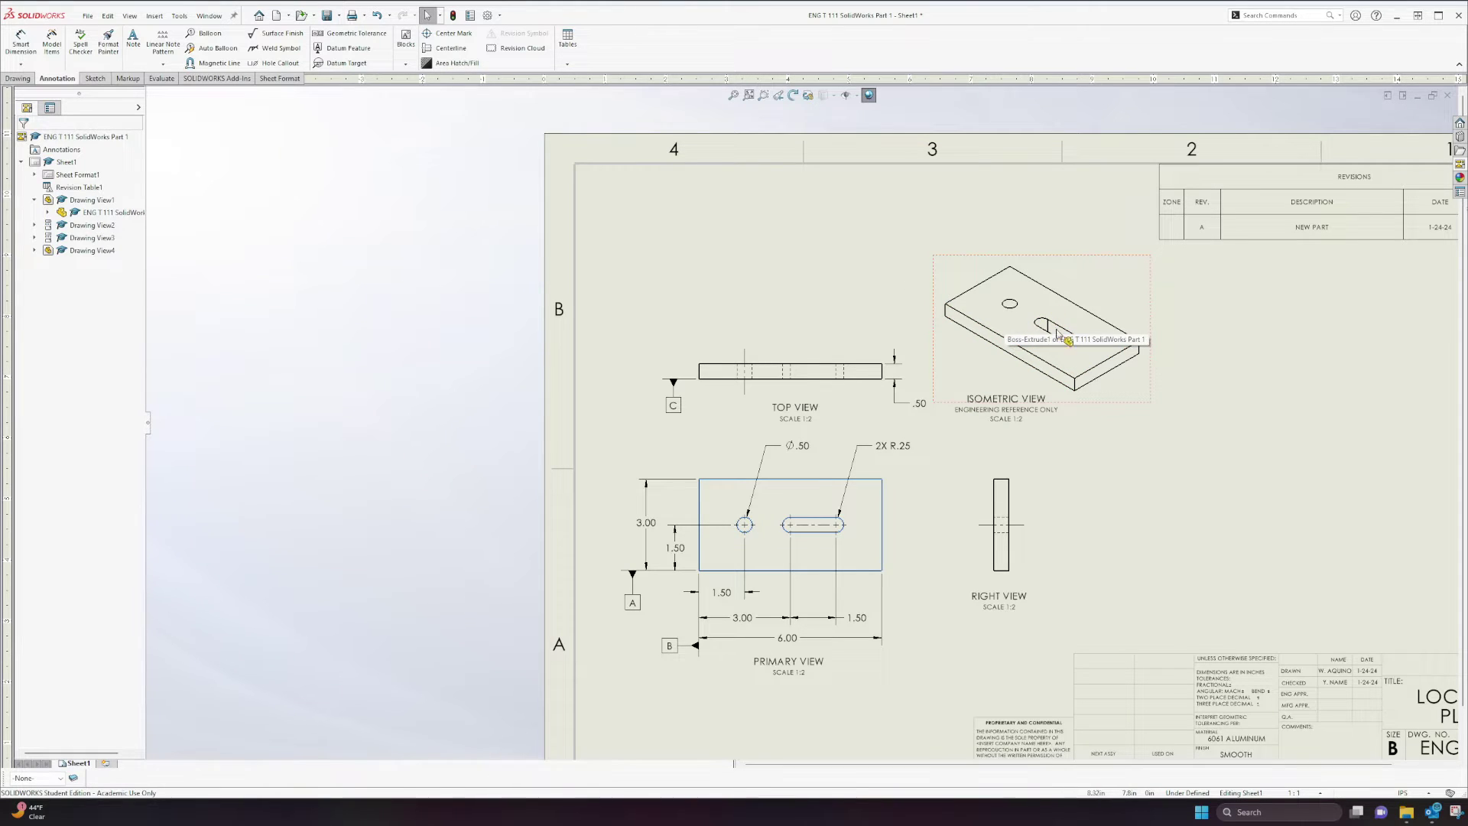
Move the isometric view slightly upward on the sheet and reposition its note in the space beneath it
{"action": "left_click", "coordinate": [1099, 264]}
{"action": "left_click_drag", "start_coordinate": [1099, 257], "coordinate": [1100, 247]}
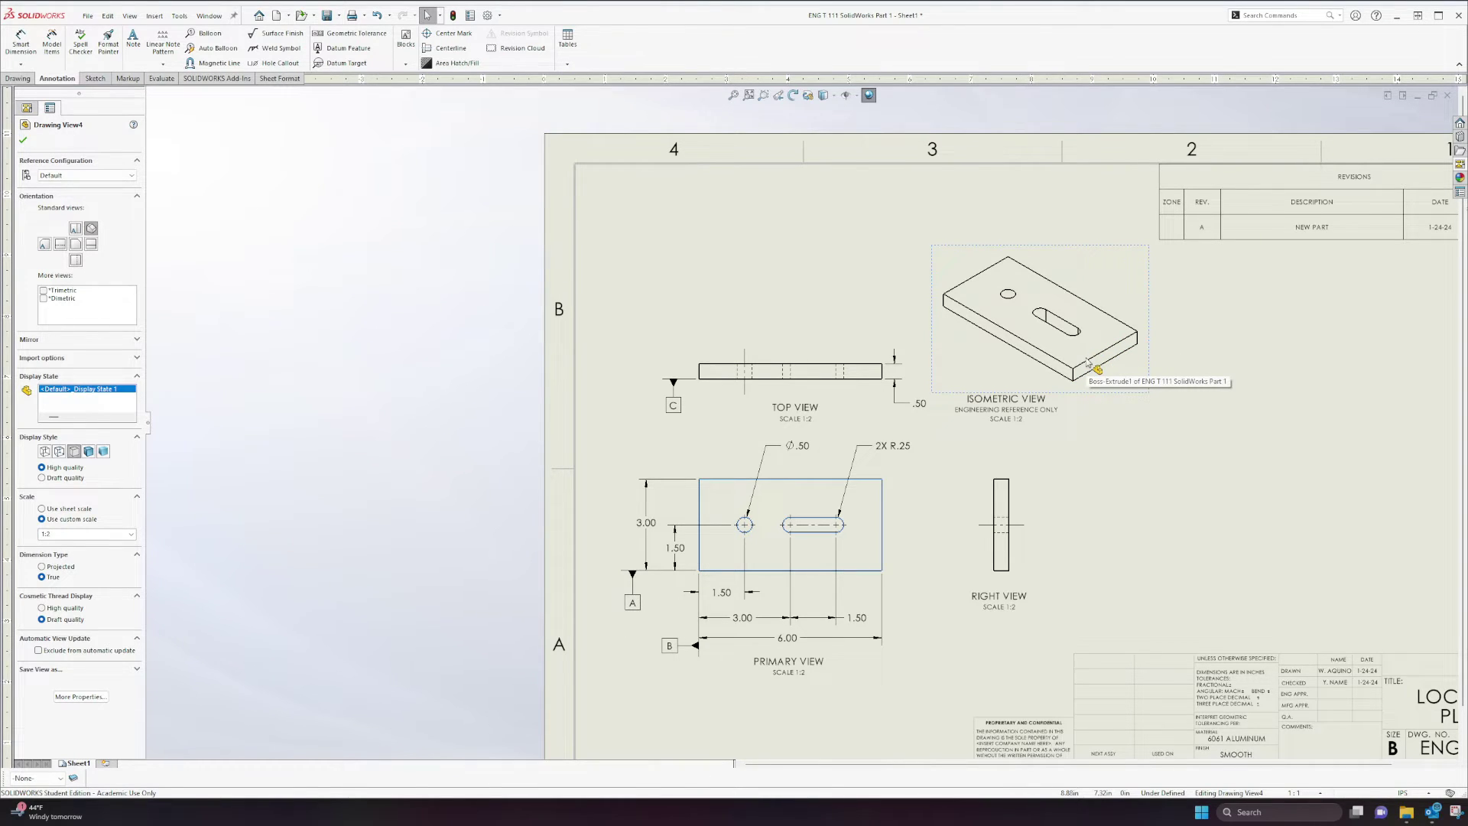
{"action": "left_click", "coordinate": [1012, 399]}
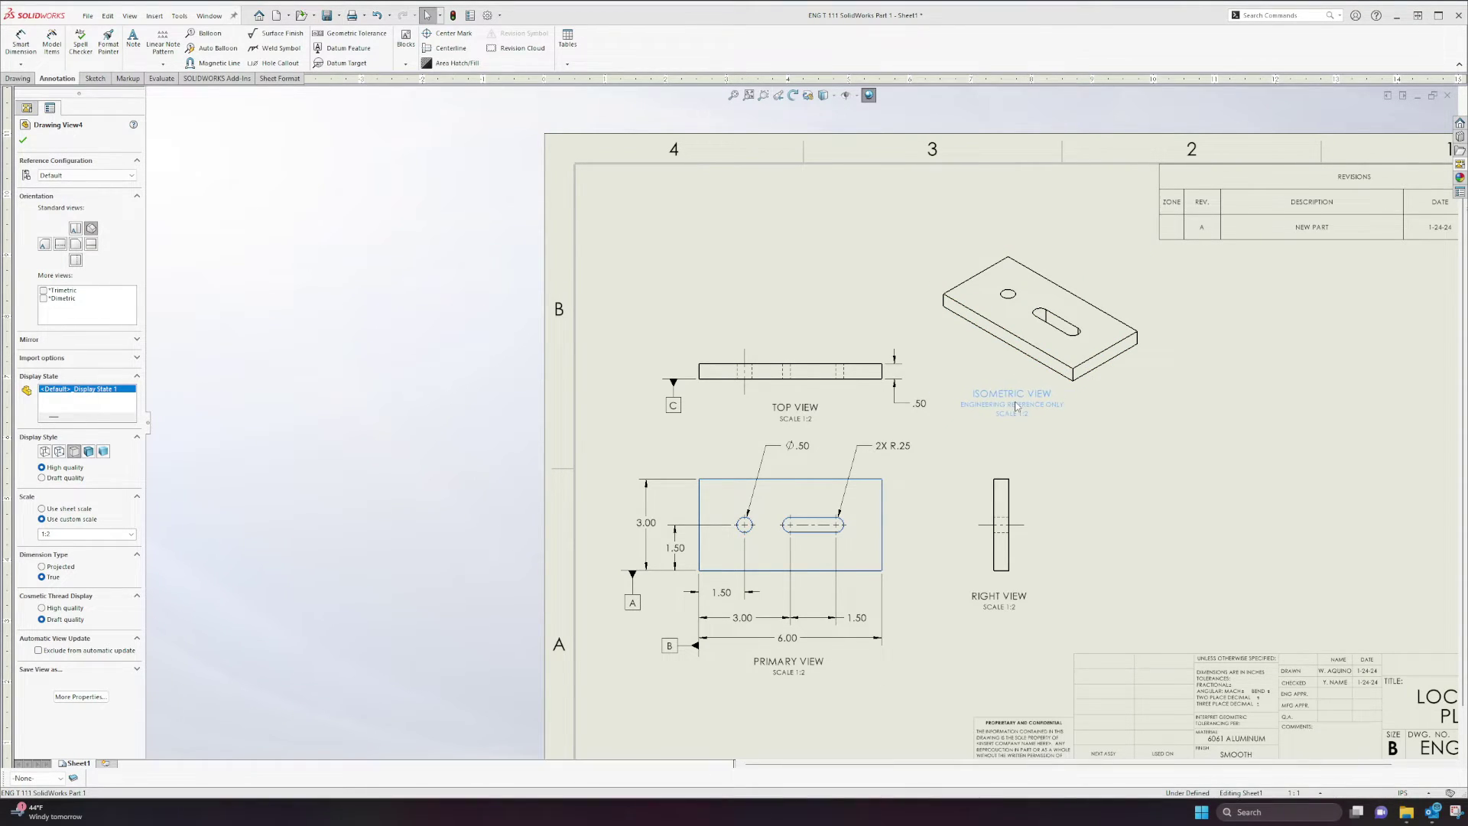
{"action": "key", "text": "Escape"}
{"action": "left_click_drag", "start_coordinate": [1019, 413], "coordinate": [1019, 439]}
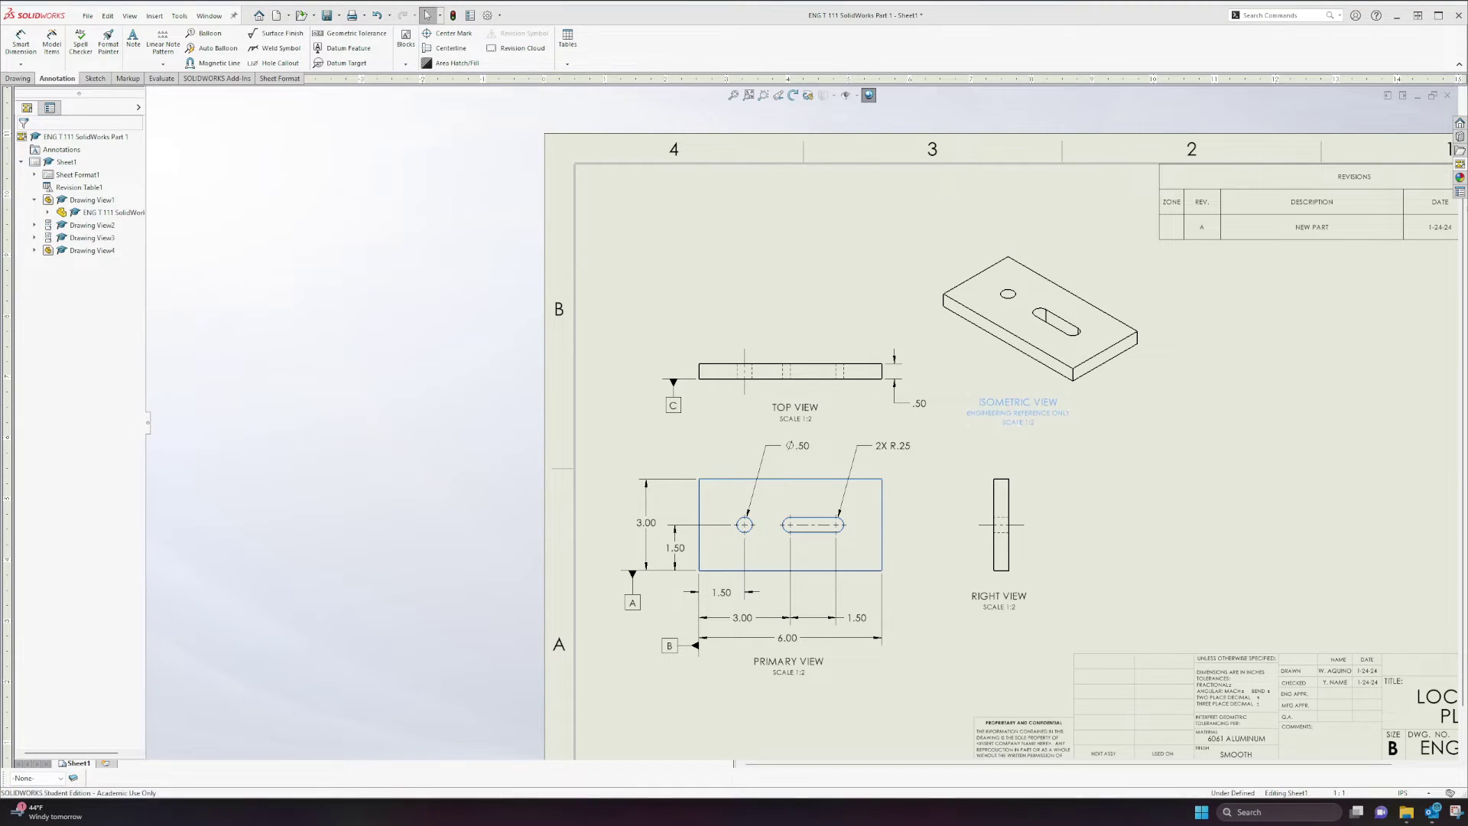
Change the isometric note's last line to "SCALE: NONE" and move the note lower, more centered beneath the isometric view
{"action": "double_click", "coordinate": [1026, 428]}
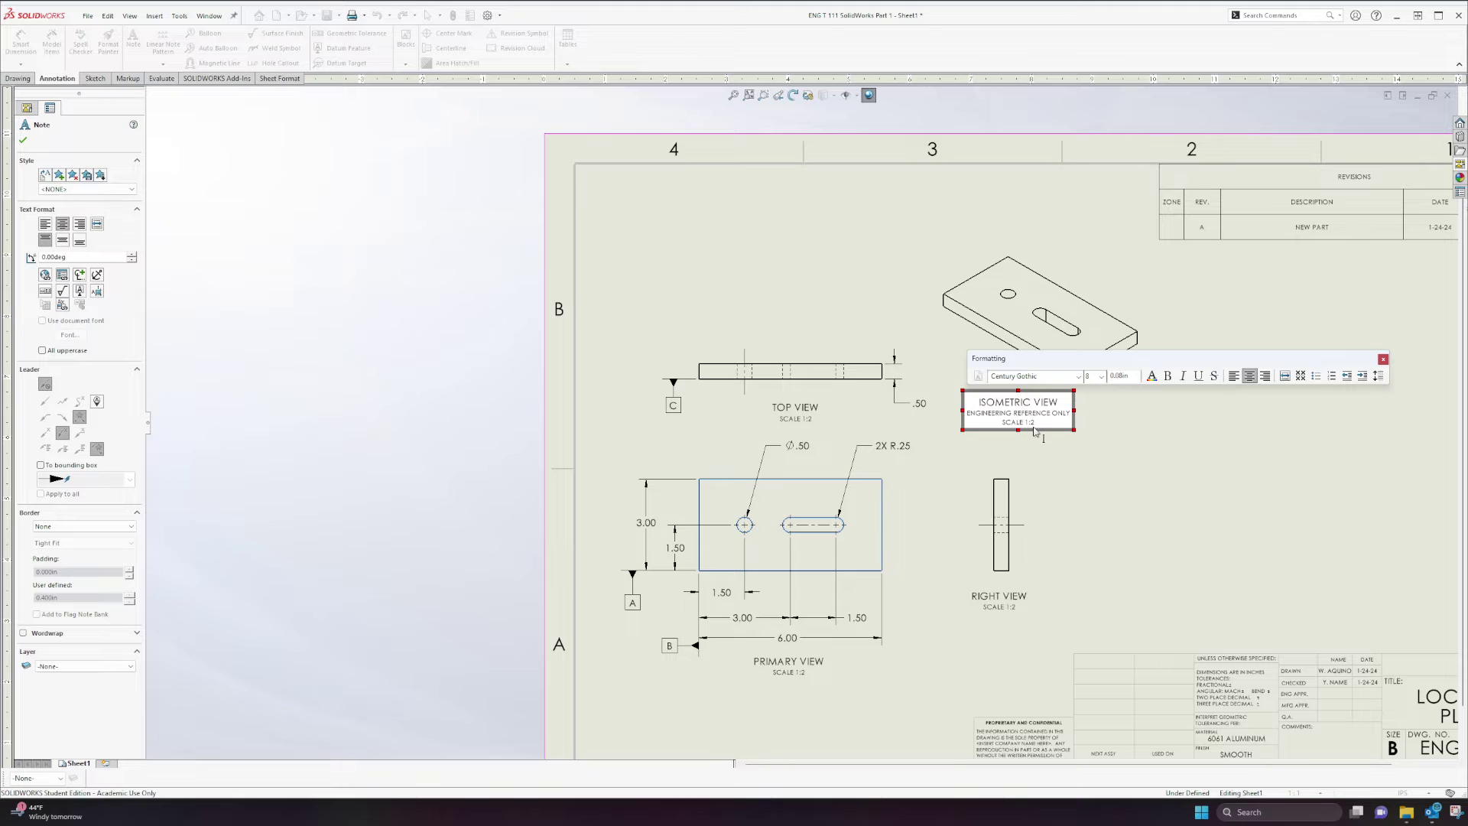
{"action": "type", "text": ": NONE"}
{"action": "left_click", "coordinate": [1092, 473]}
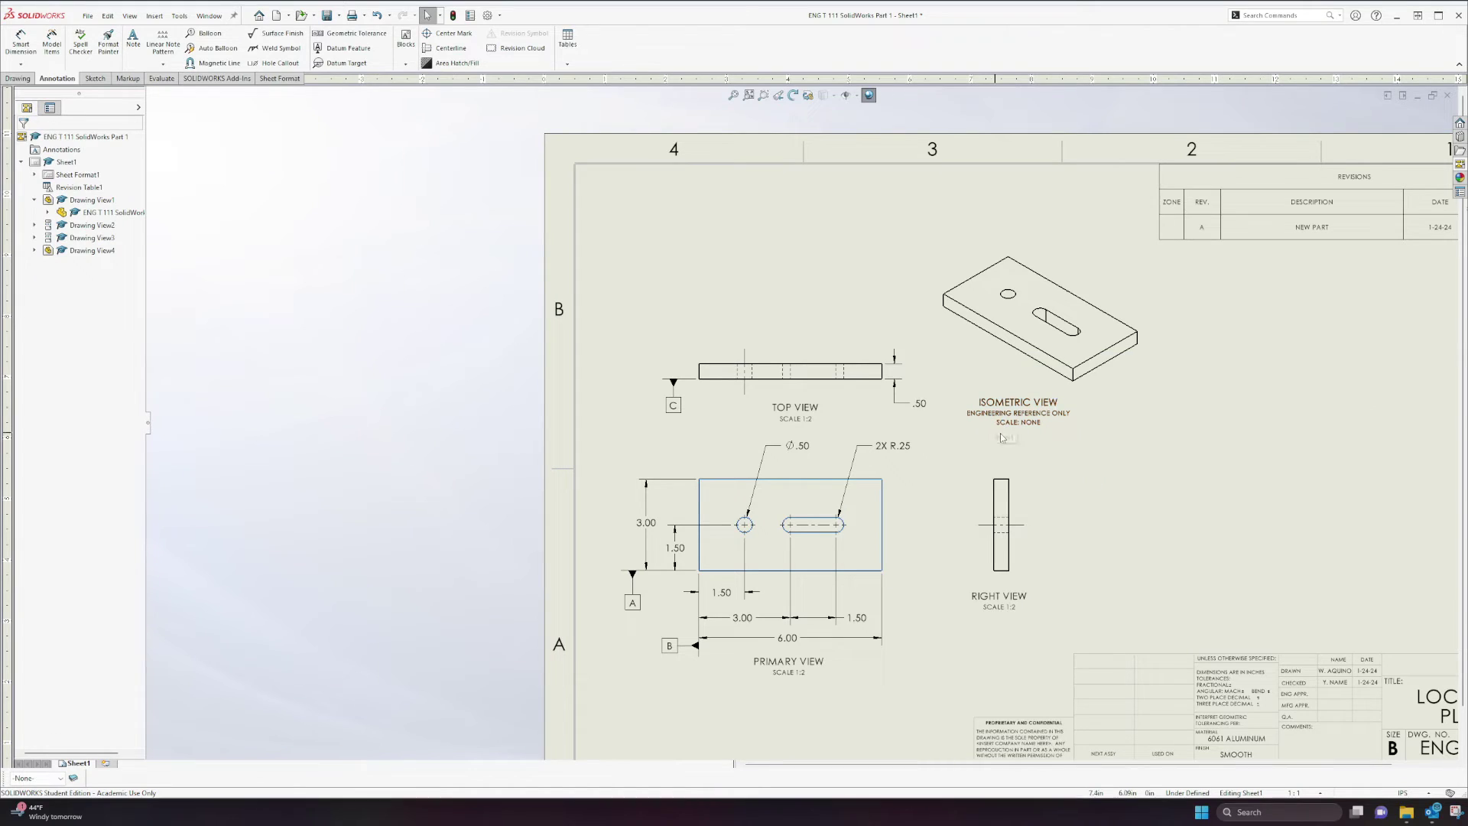
{"action": "left_click_drag", "start_coordinate": [1037, 411], "coordinate": [1048, 428]}
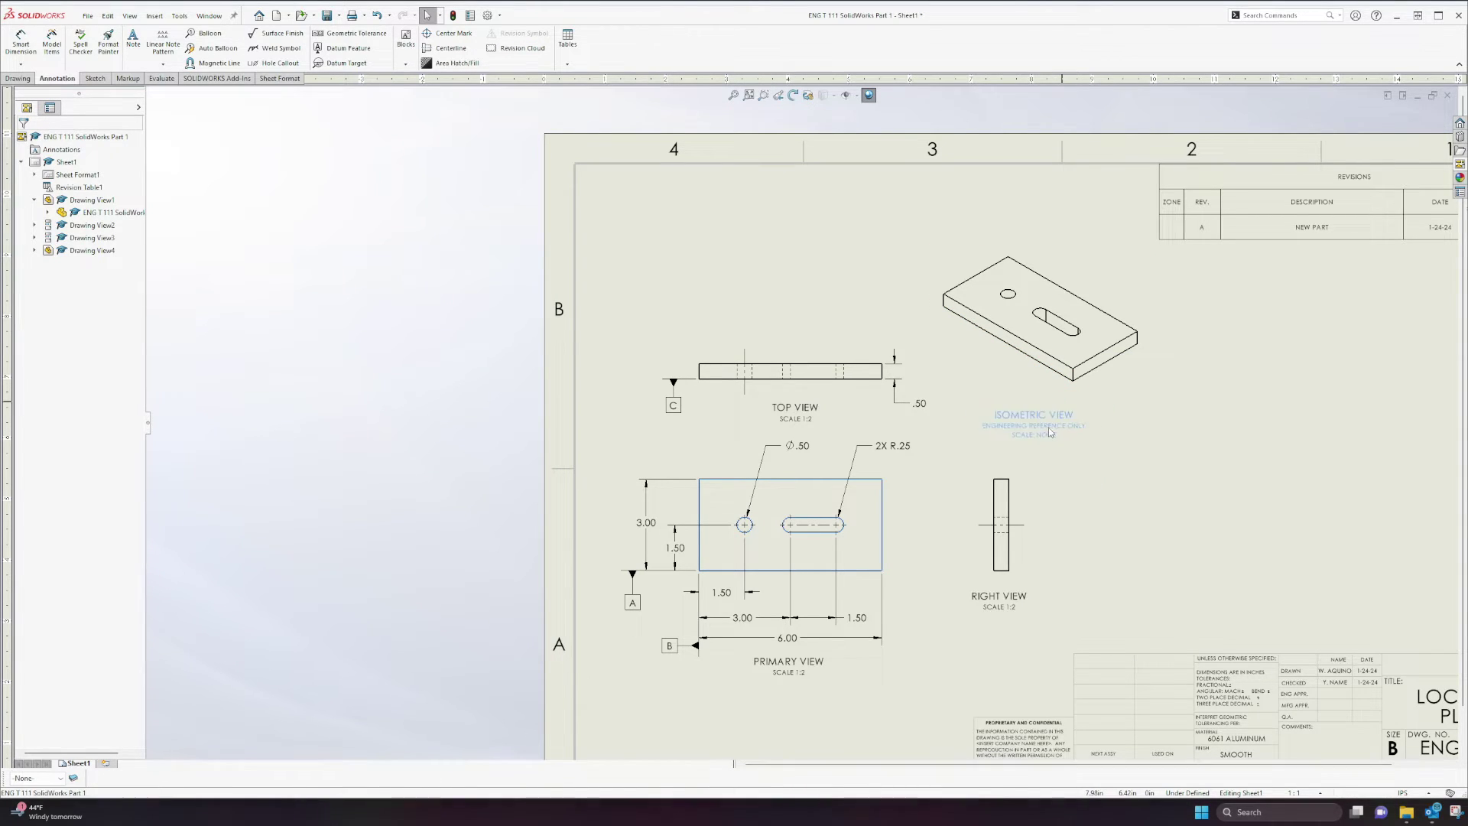
{"action": "left_click", "coordinate": [947, 348]}
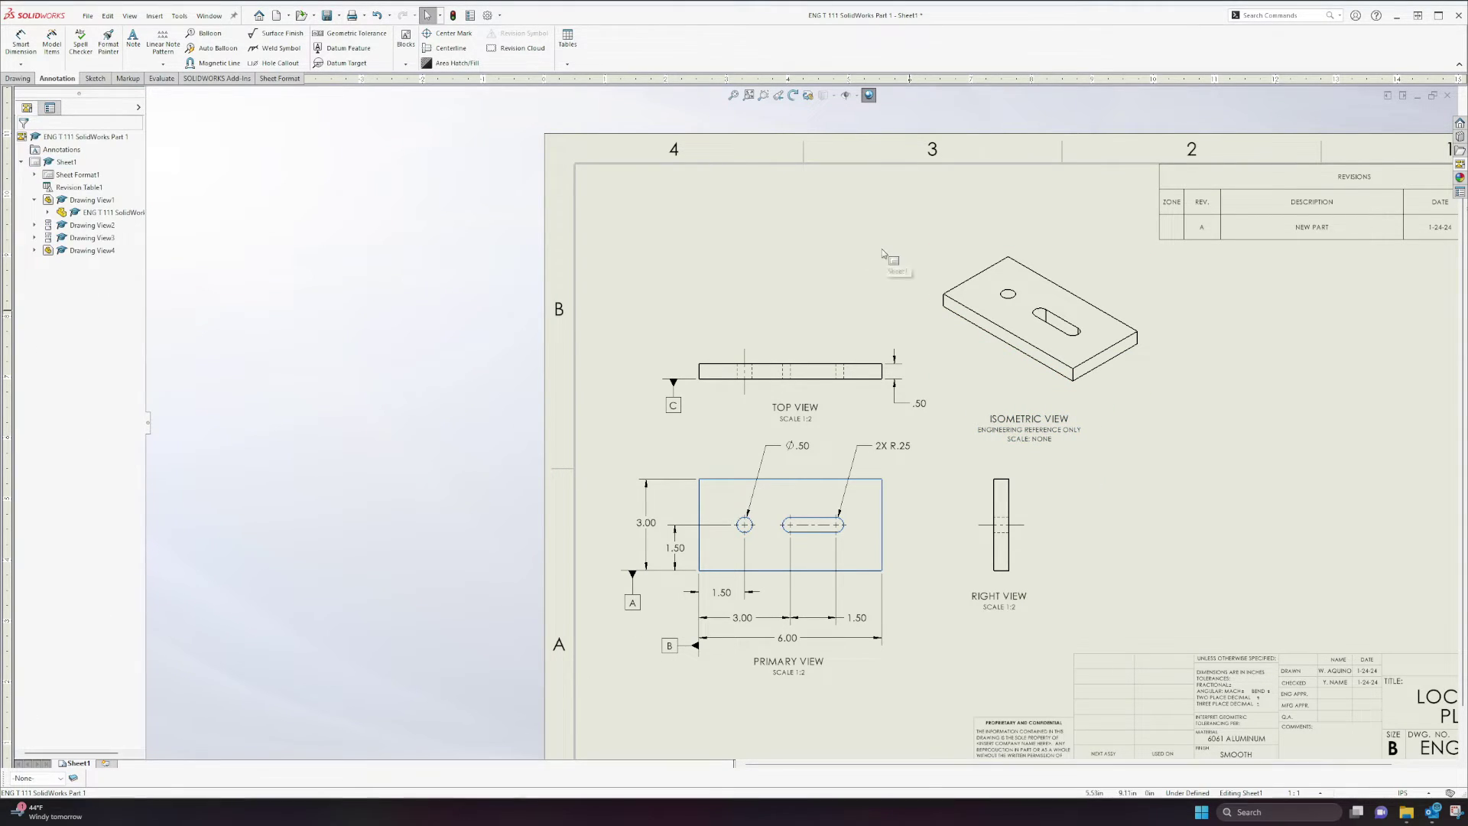
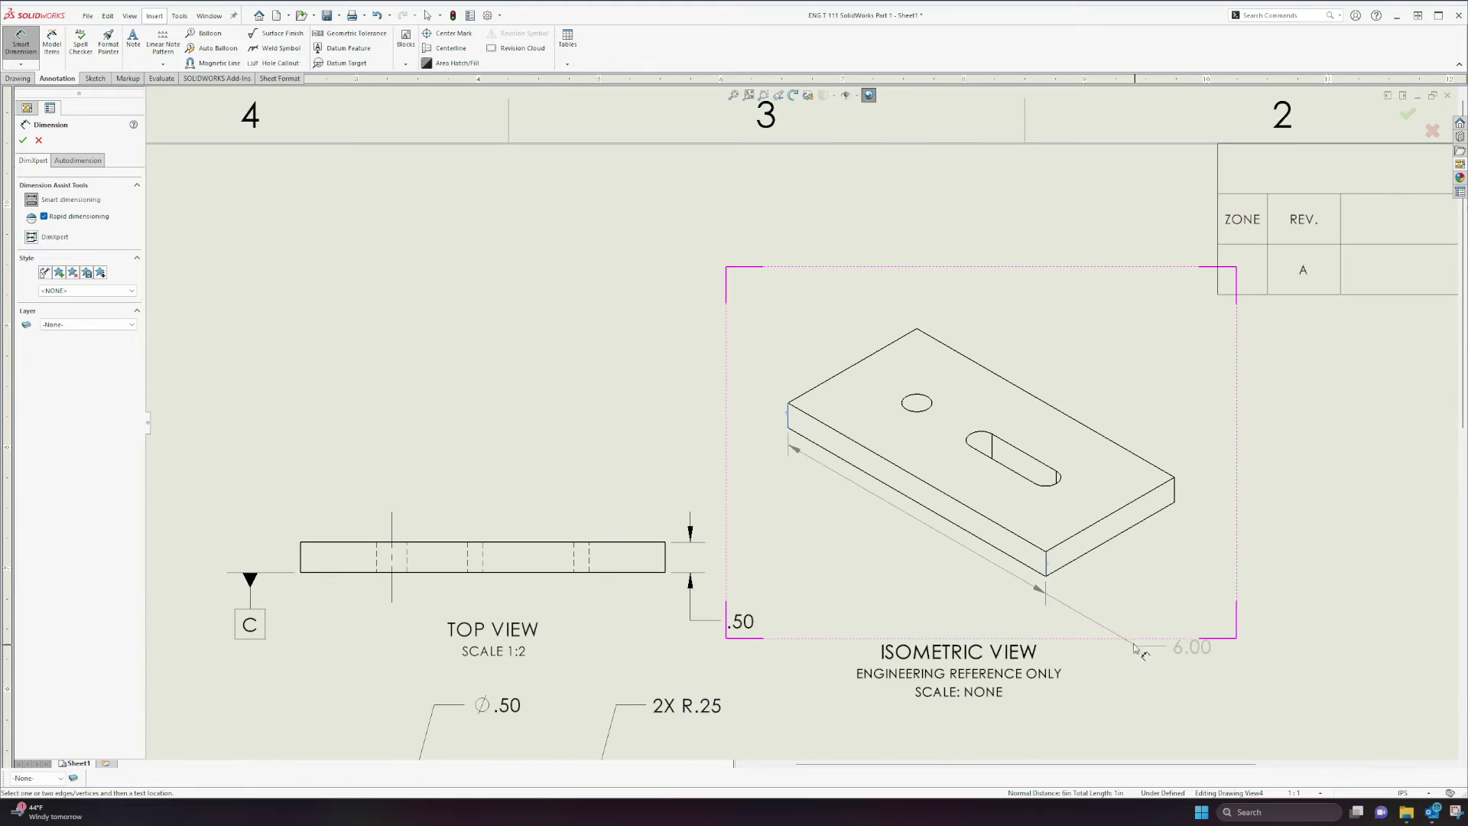
{"action": "scroll", "coordinate": [884, 453], "scroll_direction": "up", "scroll_amount": 2}
Dimension the plate's length in the isometric view, placing the value just below the long lower edge
{"action": "scroll", "coordinate": [884, 453], "scroll_direction": "down", "scroll_amount": 2}
{"action": "scroll", "coordinate": [887, 452], "scroll_direction": "down", "scroll_amount": 4}
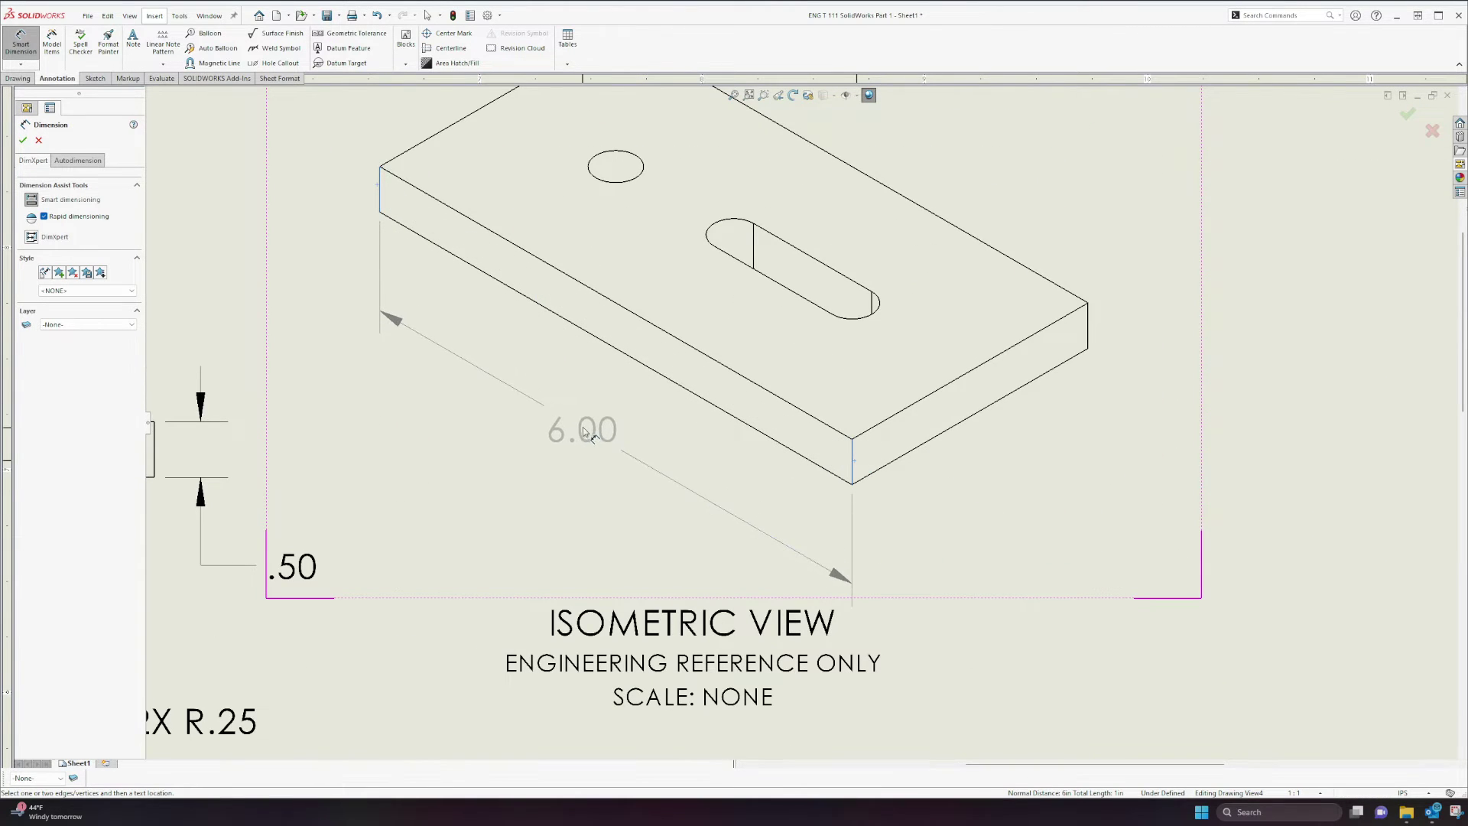
{"action": "left_click", "coordinate": [583, 430]}
Dimension the plate's width between the vertical edges of its short side in the isometric view, with the value below the part
{"action": "left_click", "coordinate": [982, 491]}
{"action": "left_click", "coordinate": [850, 464]}
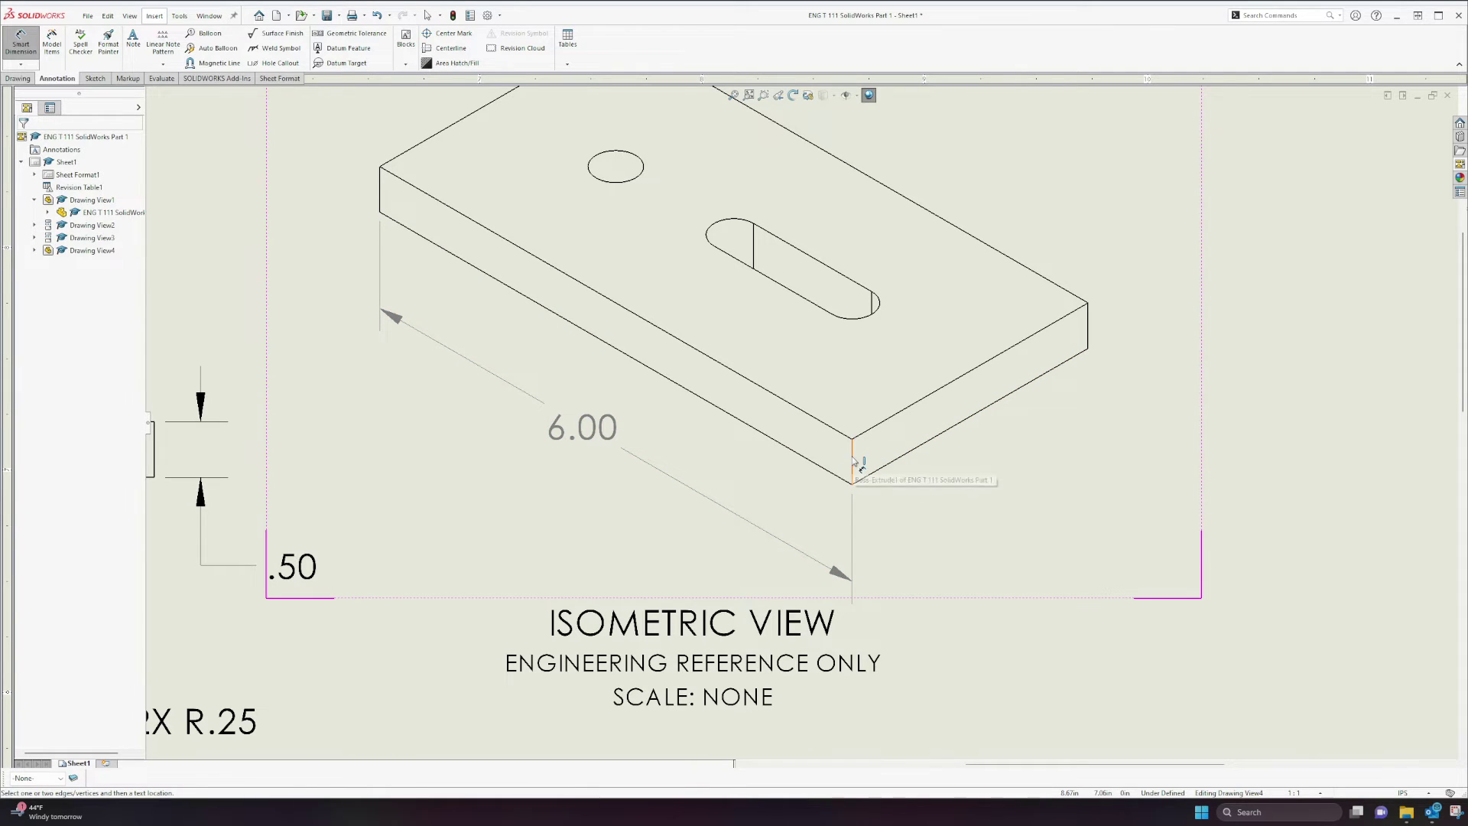
{"action": "left_click", "coordinate": [1087, 333]}
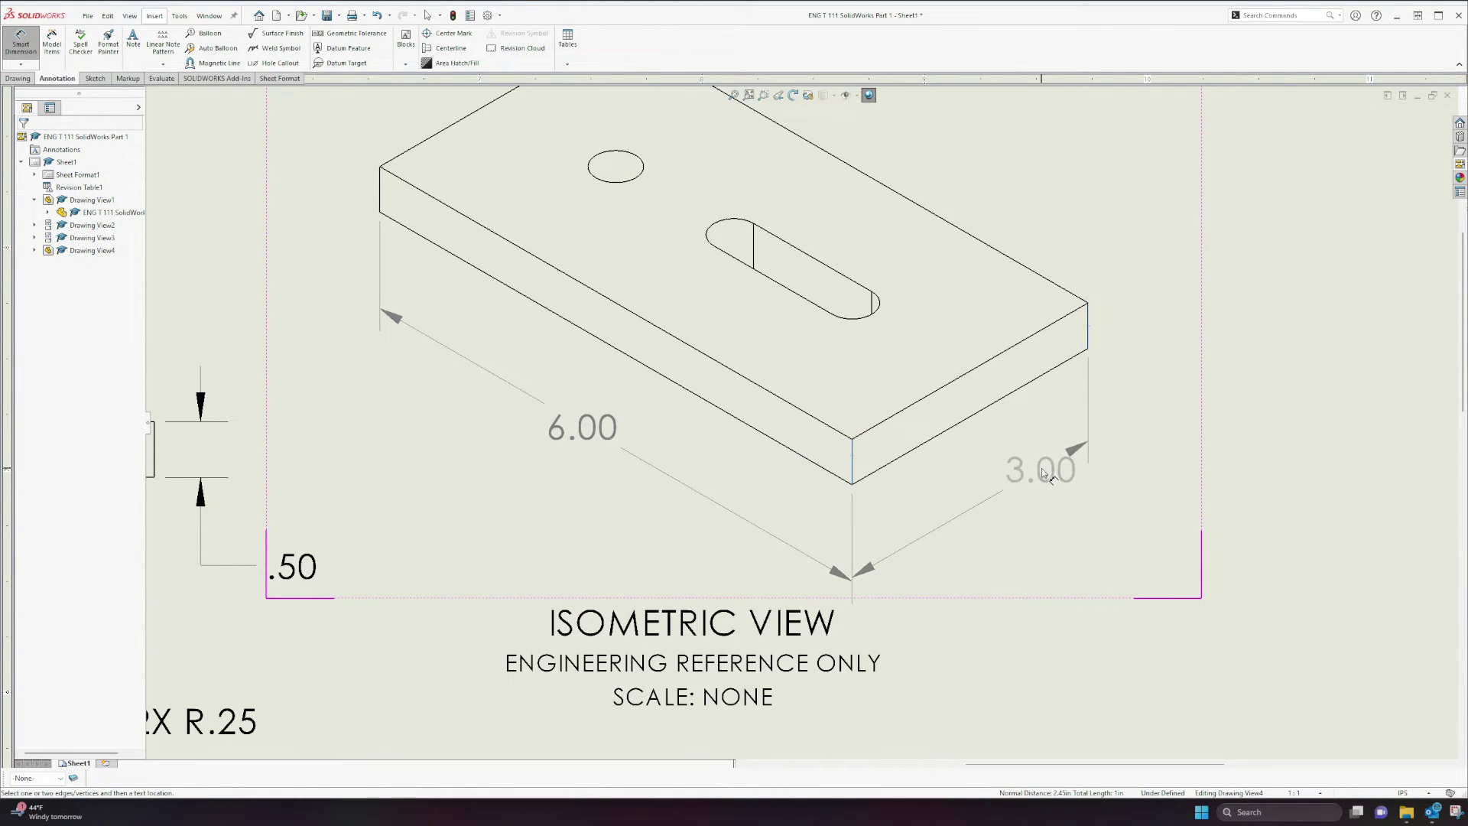
{"action": "left_click", "coordinate": [1042, 474]}
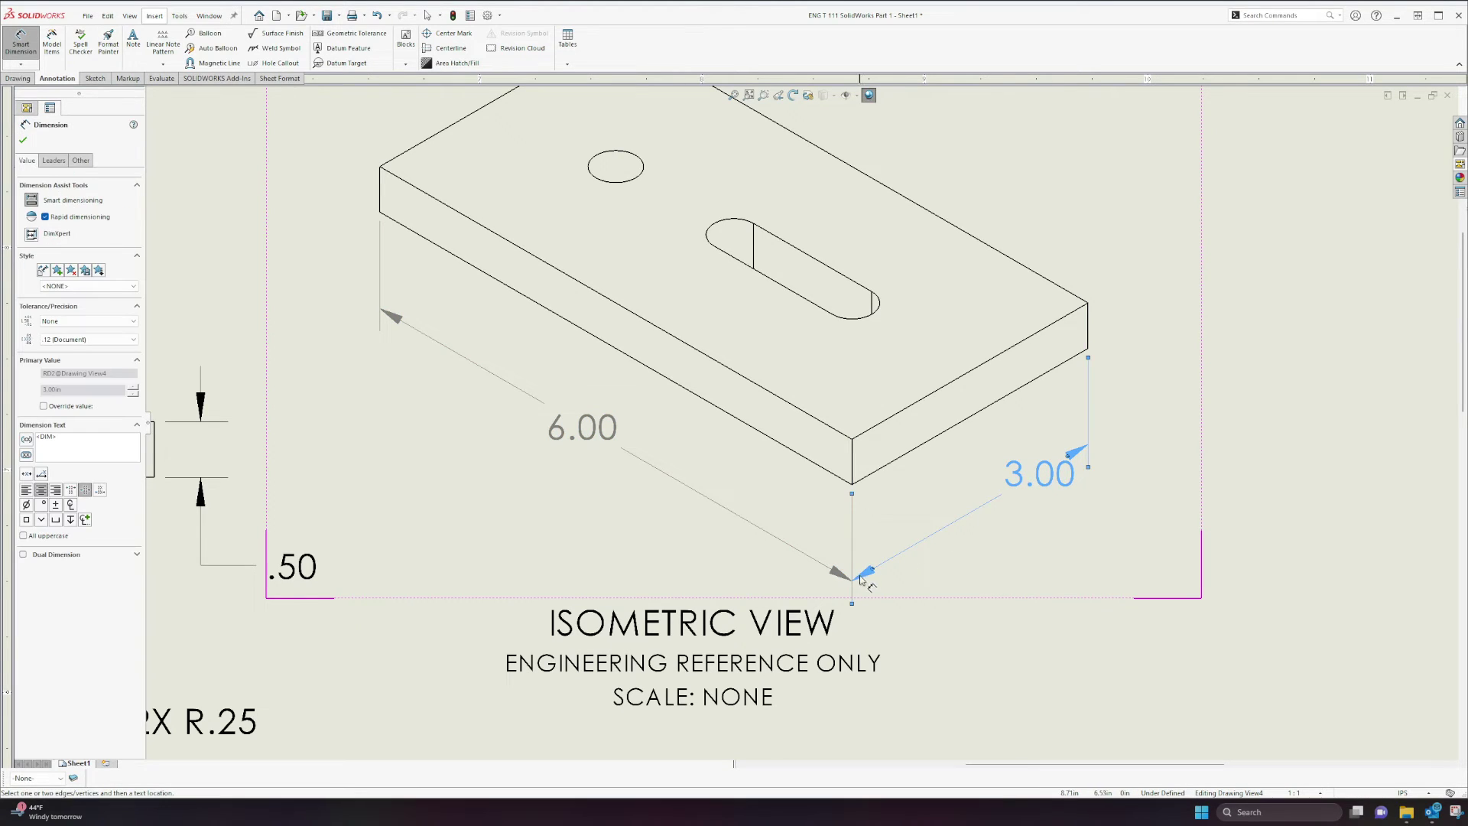
{"action": "left_click_drag", "start_coordinate": [1030, 482], "coordinate": [986, 507]}
Dimension the plate's thickness at the left corner of the isometric view, placing the value above and outside the part
{"action": "scroll", "coordinate": [514, 277], "scroll_direction": "up", "scroll_amount": 4}
{"action": "scroll", "coordinate": [695, 347], "scroll_direction": "down", "scroll_amount": 5}
{"action": "left_click", "coordinate": [938, 540]}
{"action": "left_click", "coordinate": [891, 463]}
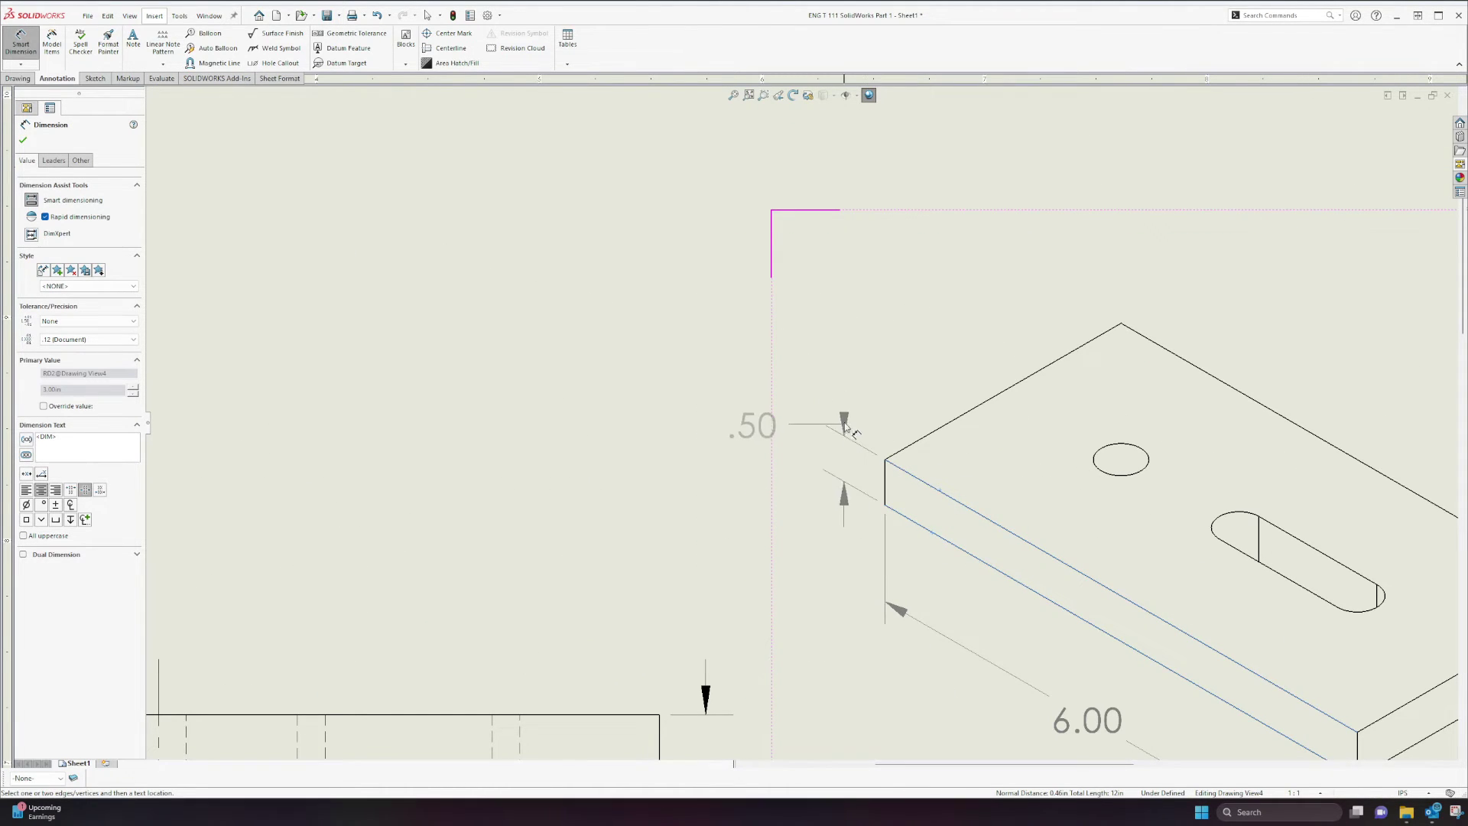
{"action": "left_click", "coordinate": [852, 385]}
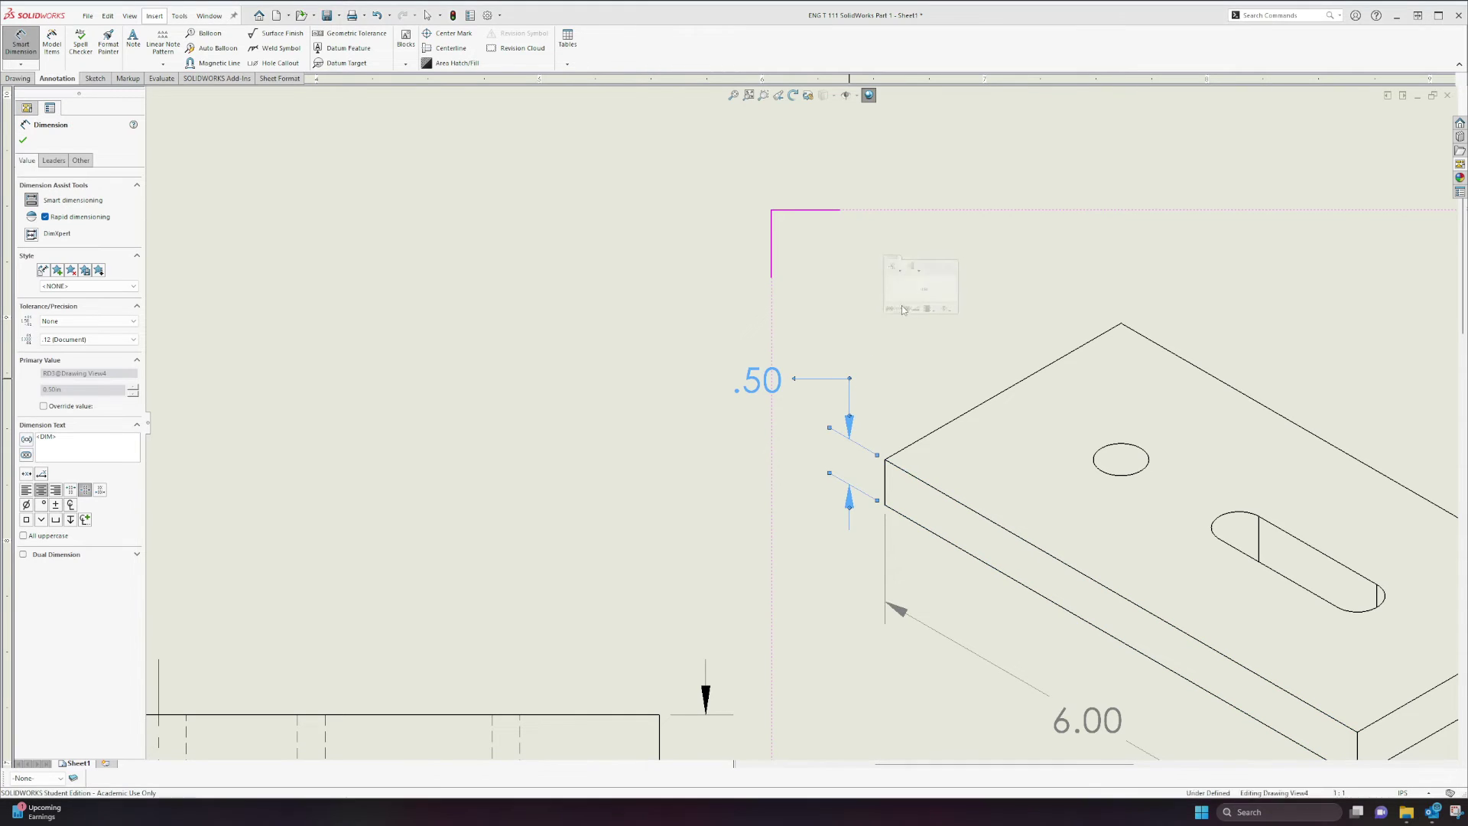
{"action": "key", "text": "Escape"}
{"action": "scroll", "coordinate": [933, 380], "scroll_direction": "down", "scroll_amount": 2}
{"action": "scroll", "coordinate": [939, 382], "scroll_direction": "up", "scroll_amount": 4}
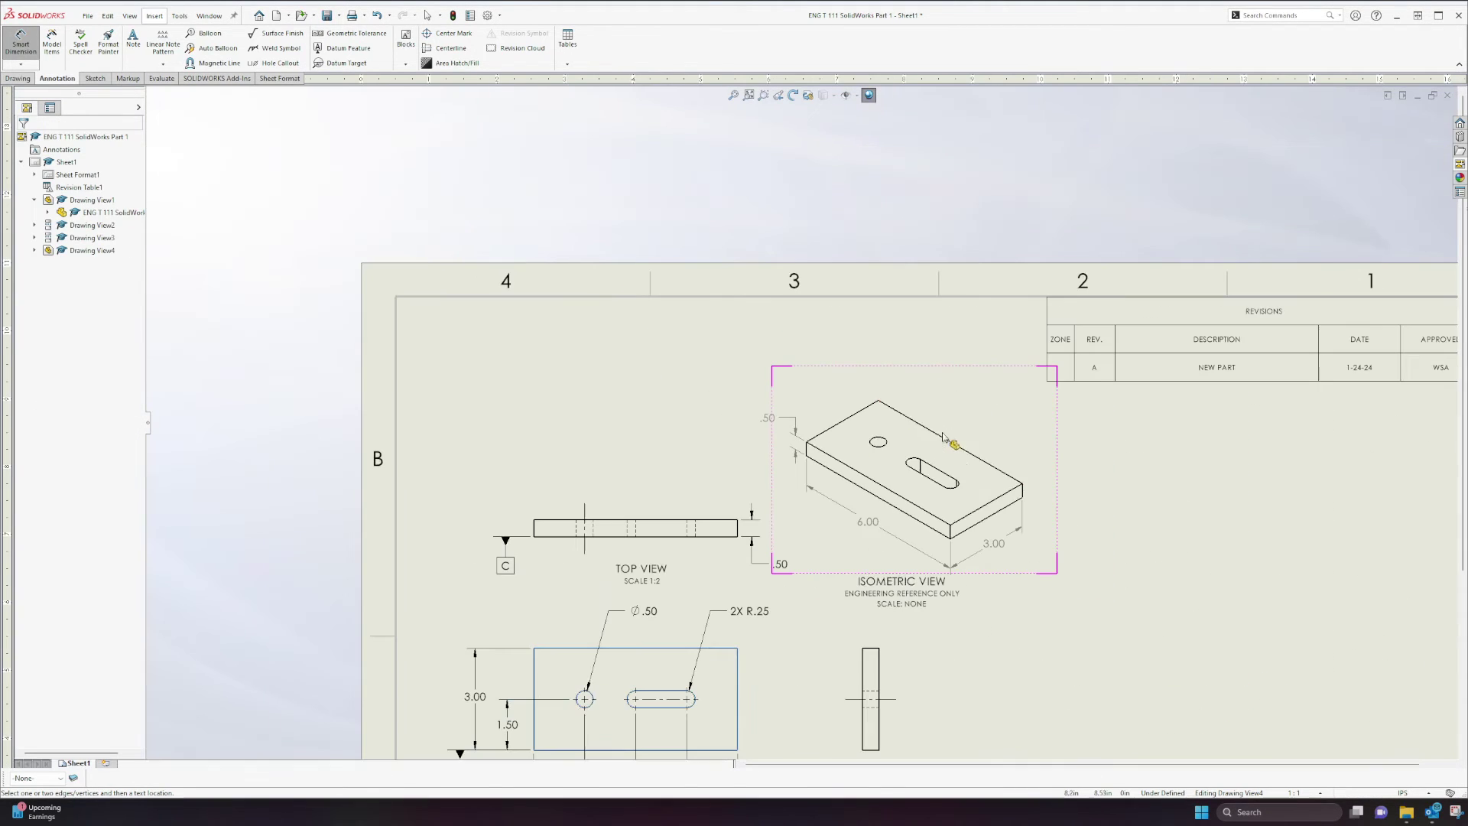
{"action": "key", "text": "Escape"}
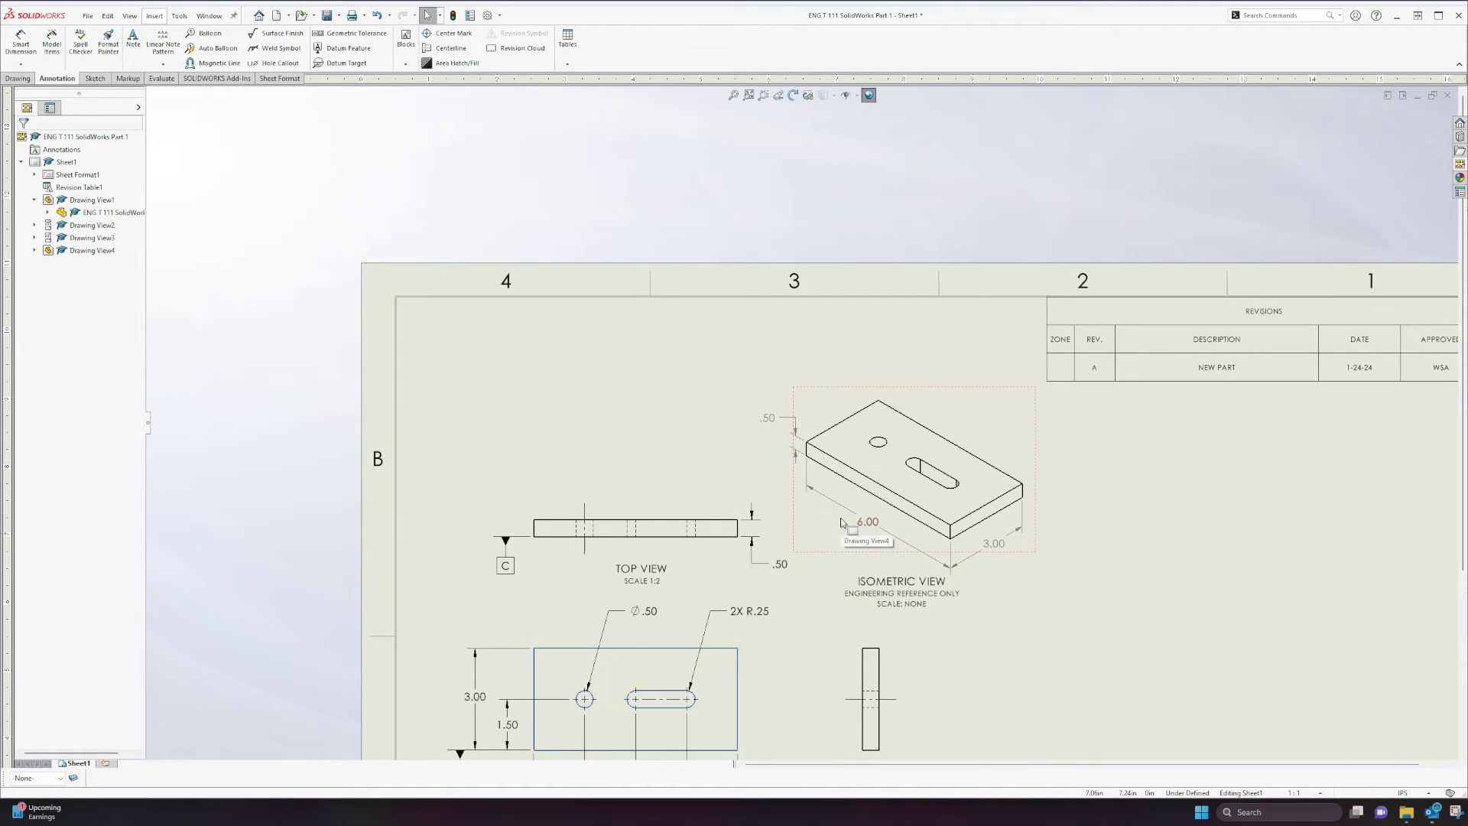
Mark the isometric view's thickness dimension as a reference by adding parentheses around its value
{"action": "left_click", "coordinate": [779, 426]}
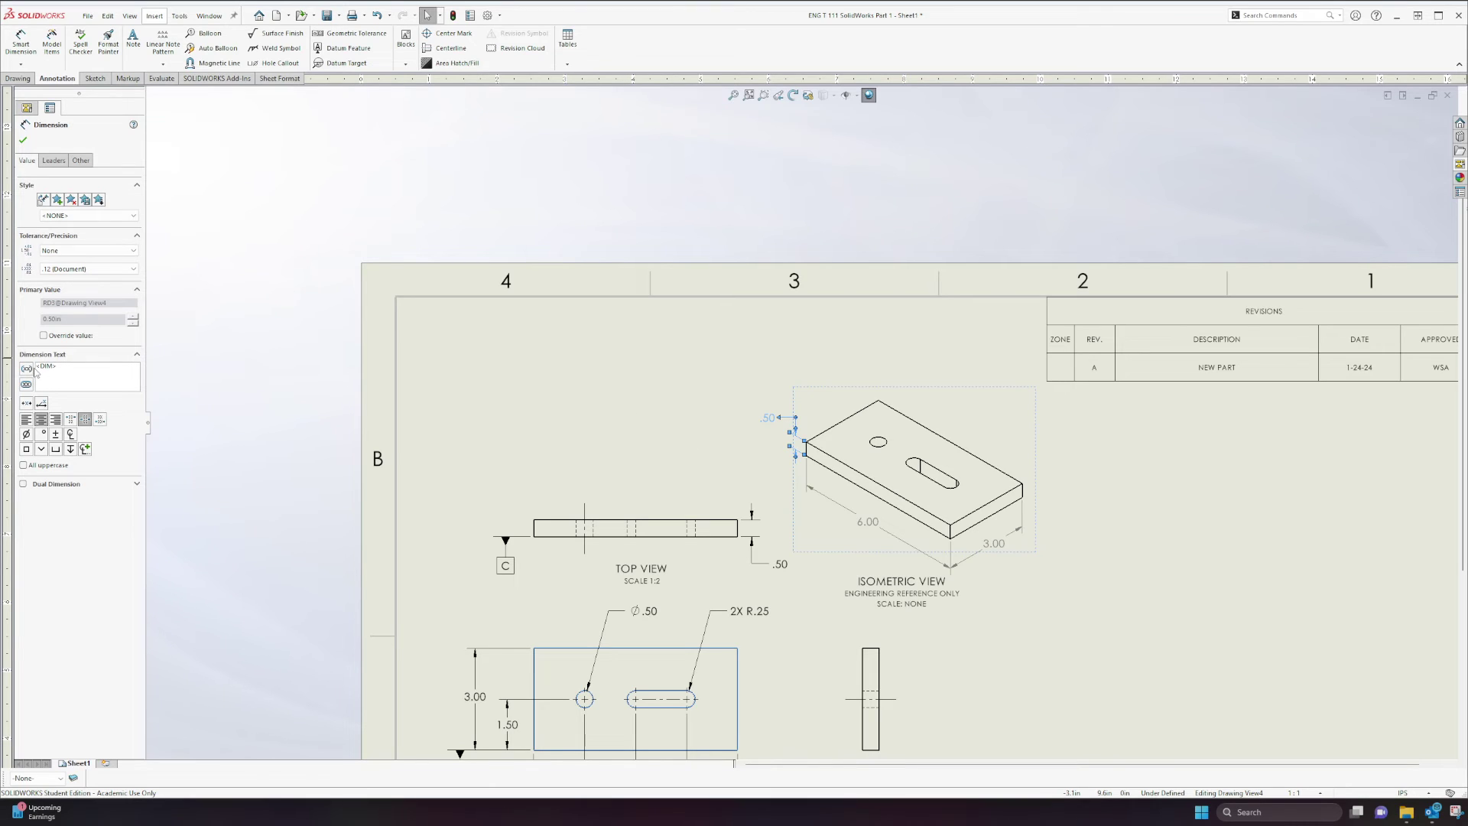
{"action": "left_click", "coordinate": [683, 443]}
{"action": "scroll", "coordinate": [771, 427], "scroll_direction": "up", "scroll_amount": 2}
{"action": "scroll", "coordinate": [795, 433], "scroll_direction": "down", "scroll_amount": 6}
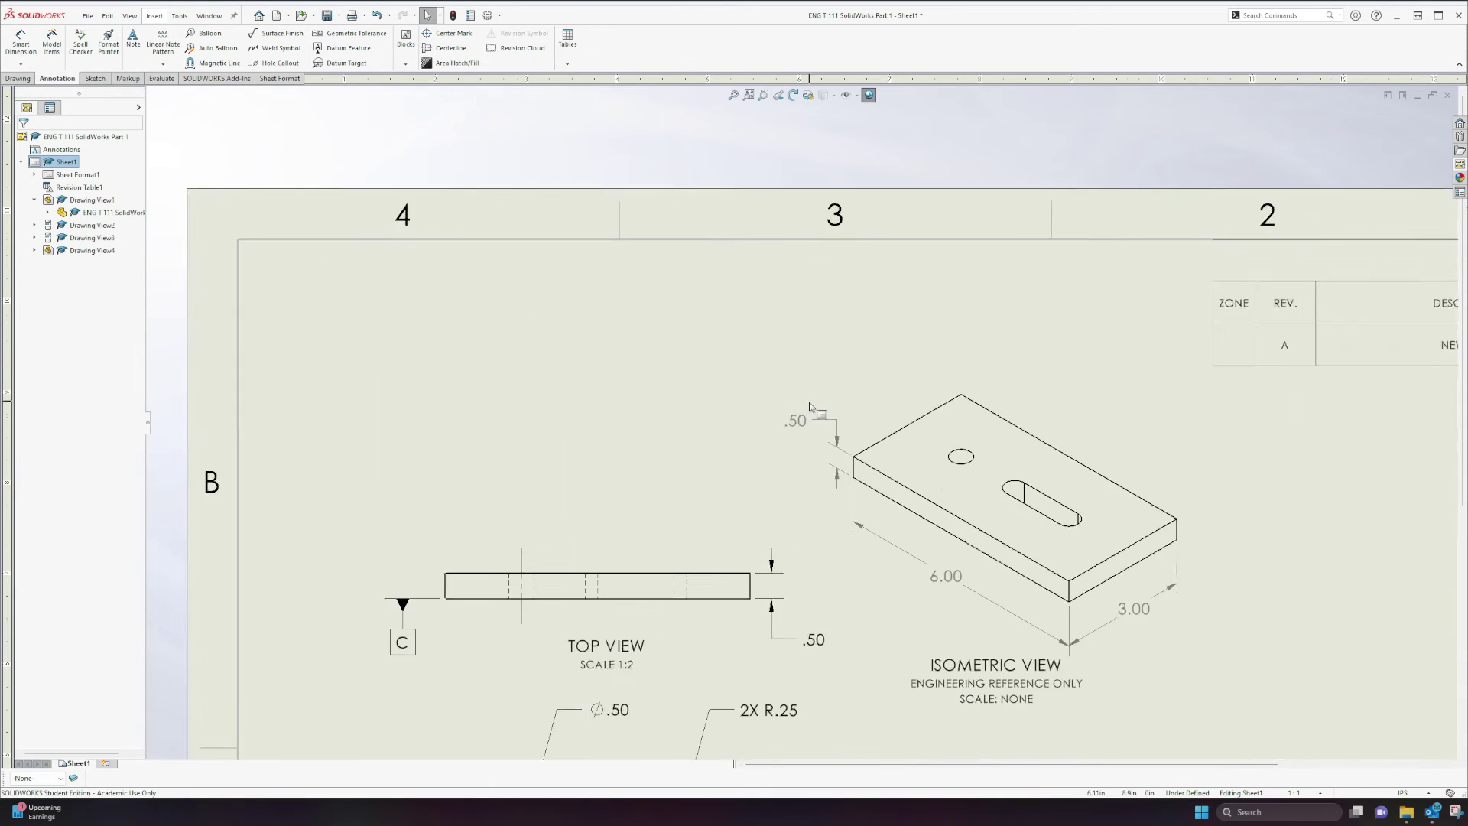
{"action": "left_click", "coordinate": [798, 437]}
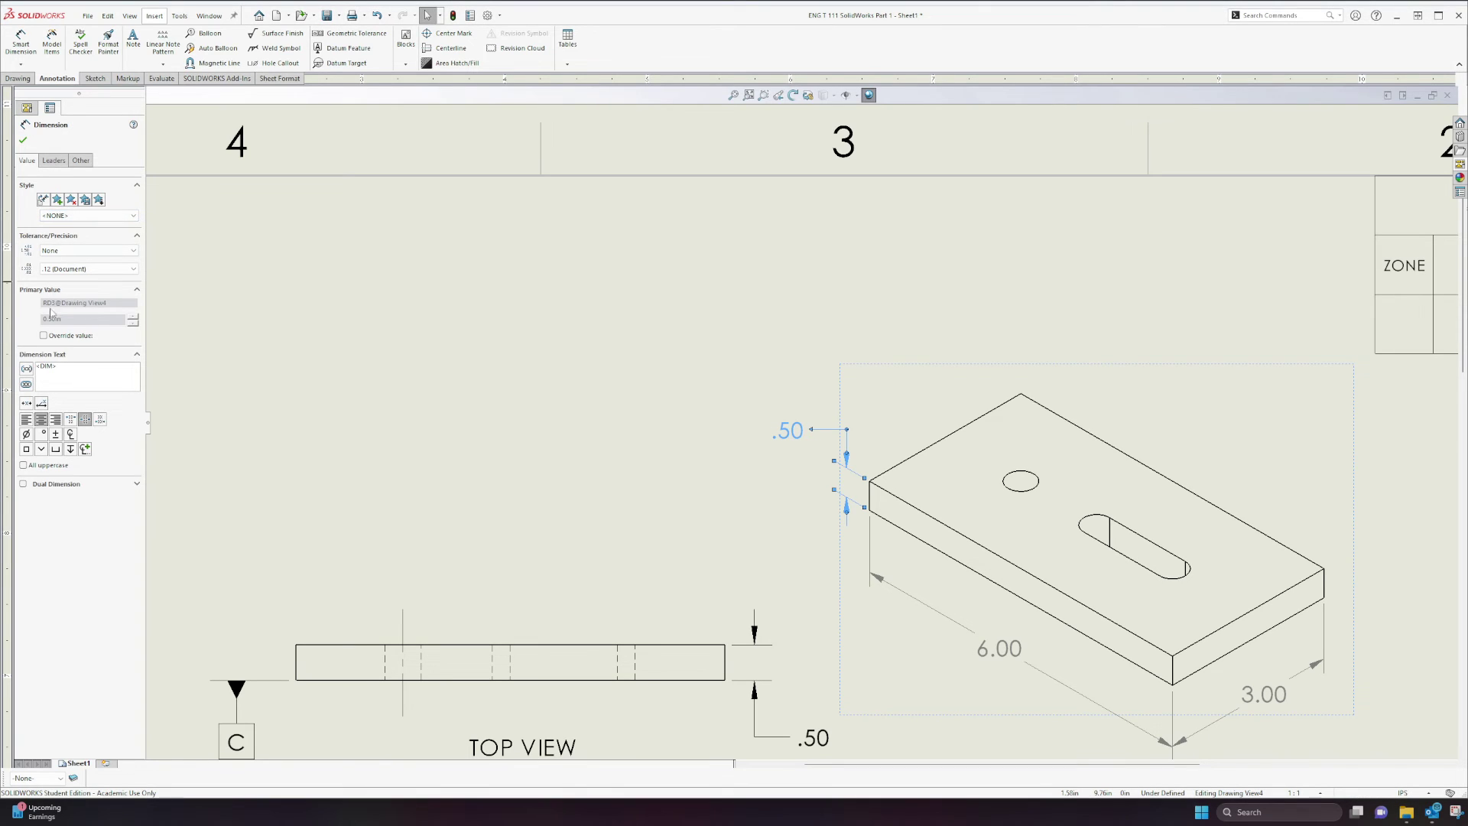
{"action": "left_click", "coordinate": [47, 355]}
{"action": "left_click", "coordinate": [55, 355]}
{"action": "left_click", "coordinate": [27, 371]}
{"action": "left_click", "coordinate": [651, 526]}
{"action": "scroll", "coordinate": [765, 474], "scroll_direction": "up", "scroll_amount": 3}
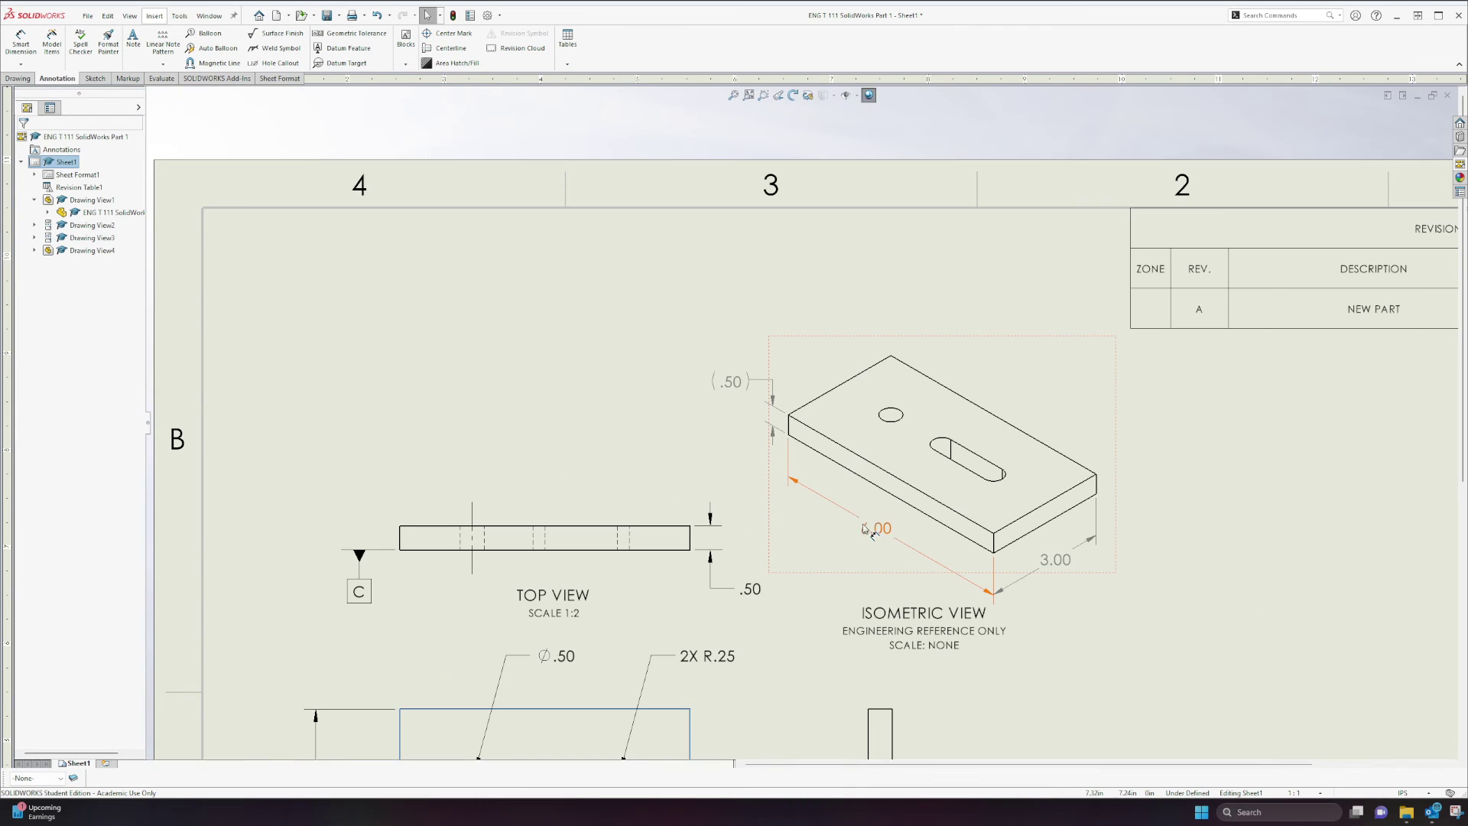
Add parentheses around the isometric view's length and width dimensions to mark them as reference dimensions
{"action": "left_click", "coordinate": [875, 532]}
{"action": "left_click", "coordinate": [26, 370]}
{"action": "left_click", "coordinate": [1055, 559]}
{"action": "left_click", "coordinate": [26, 367]}
{"action": "left_click_drag", "start_coordinate": [1055, 560], "coordinate": [1050, 564]}
{"action": "left_click", "coordinate": [1065, 647]}
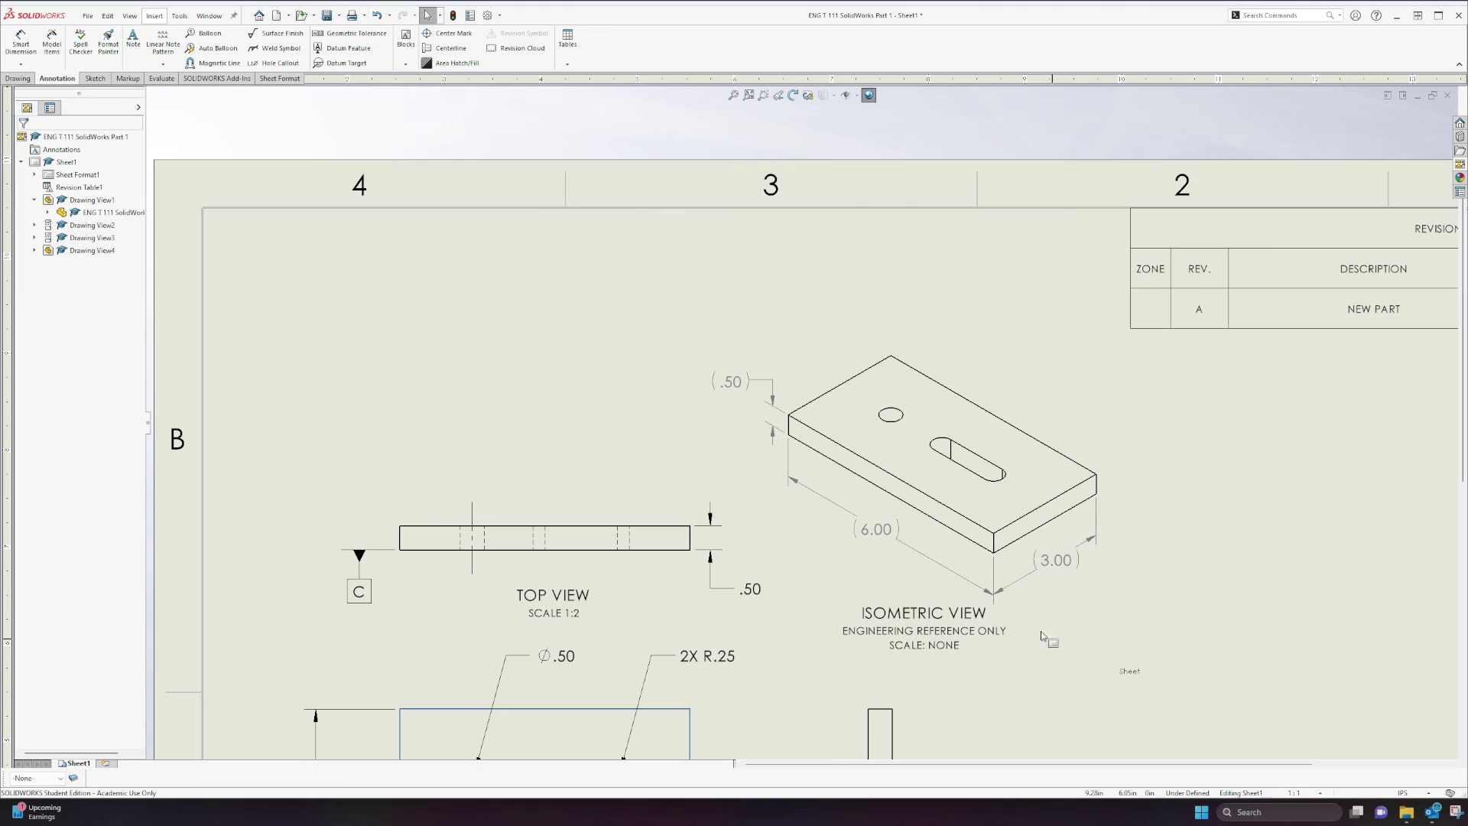
{"action": "scroll", "coordinate": [1008, 569], "scroll_direction": "up", "scroll_amount": 2}
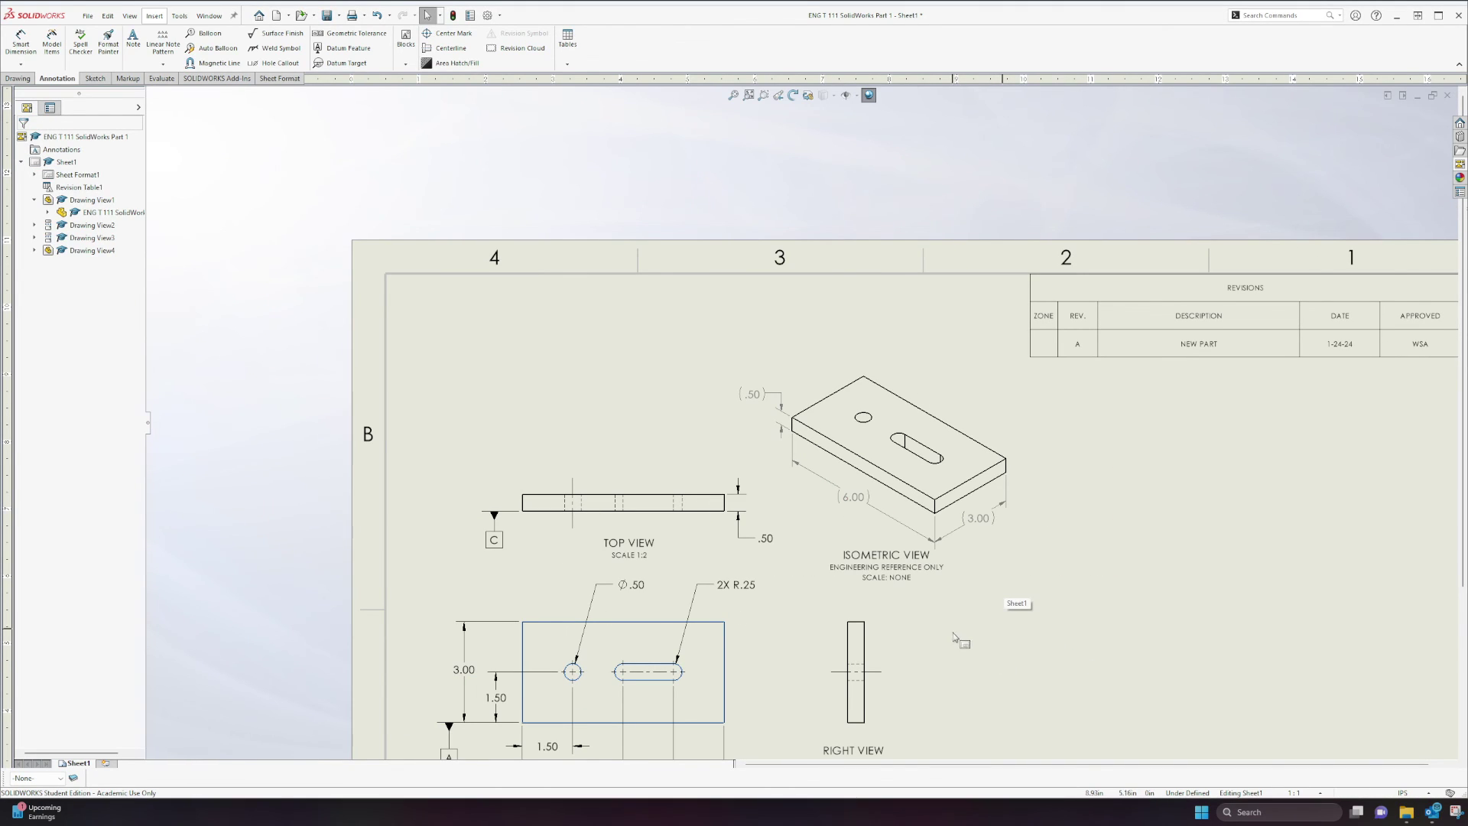
{"action": "scroll", "coordinate": [948, 634], "scroll_direction": "up", "scroll_amount": 3}
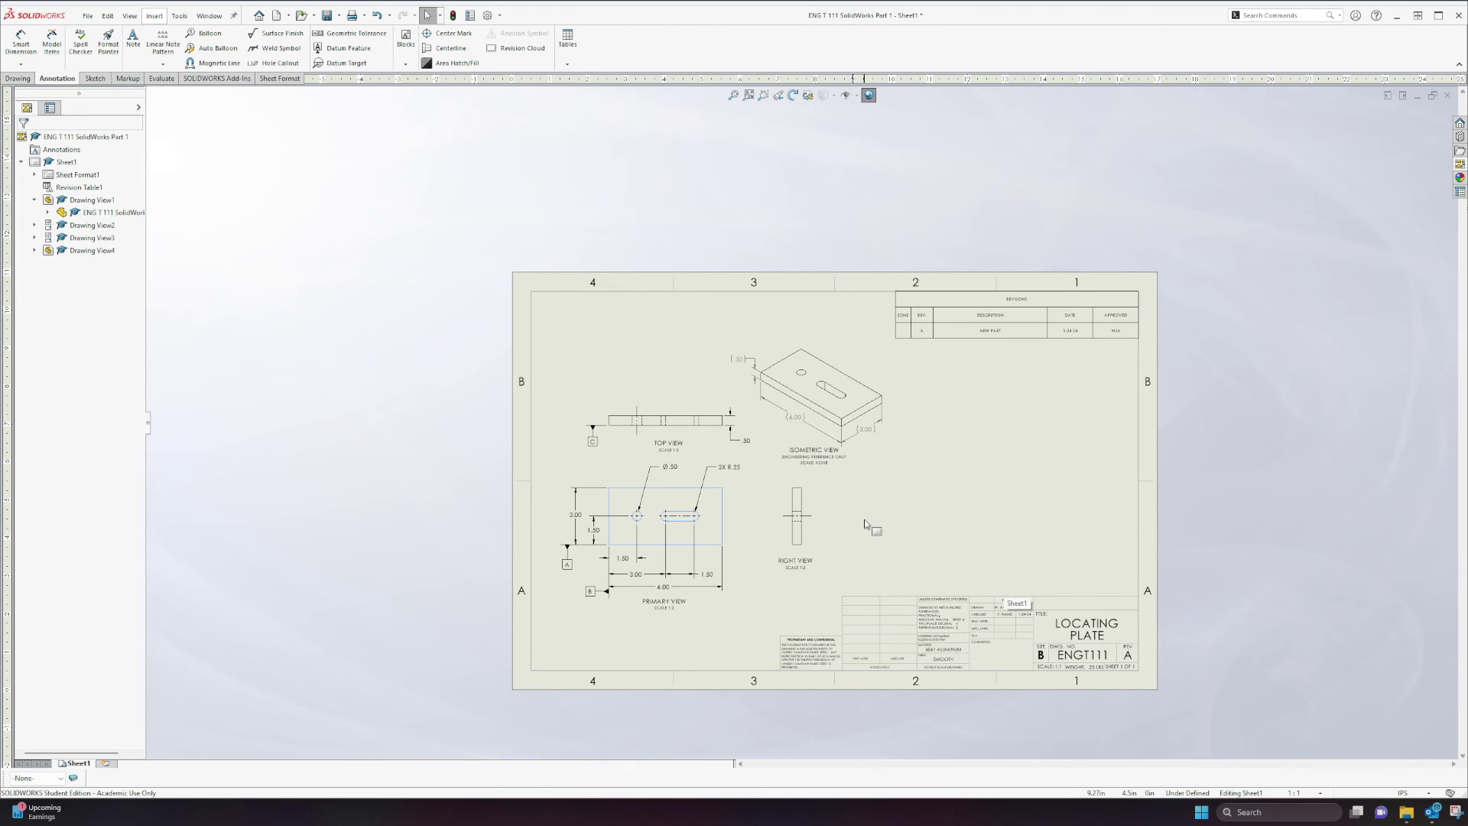
{"action": "left_click", "coordinate": [865, 524]}
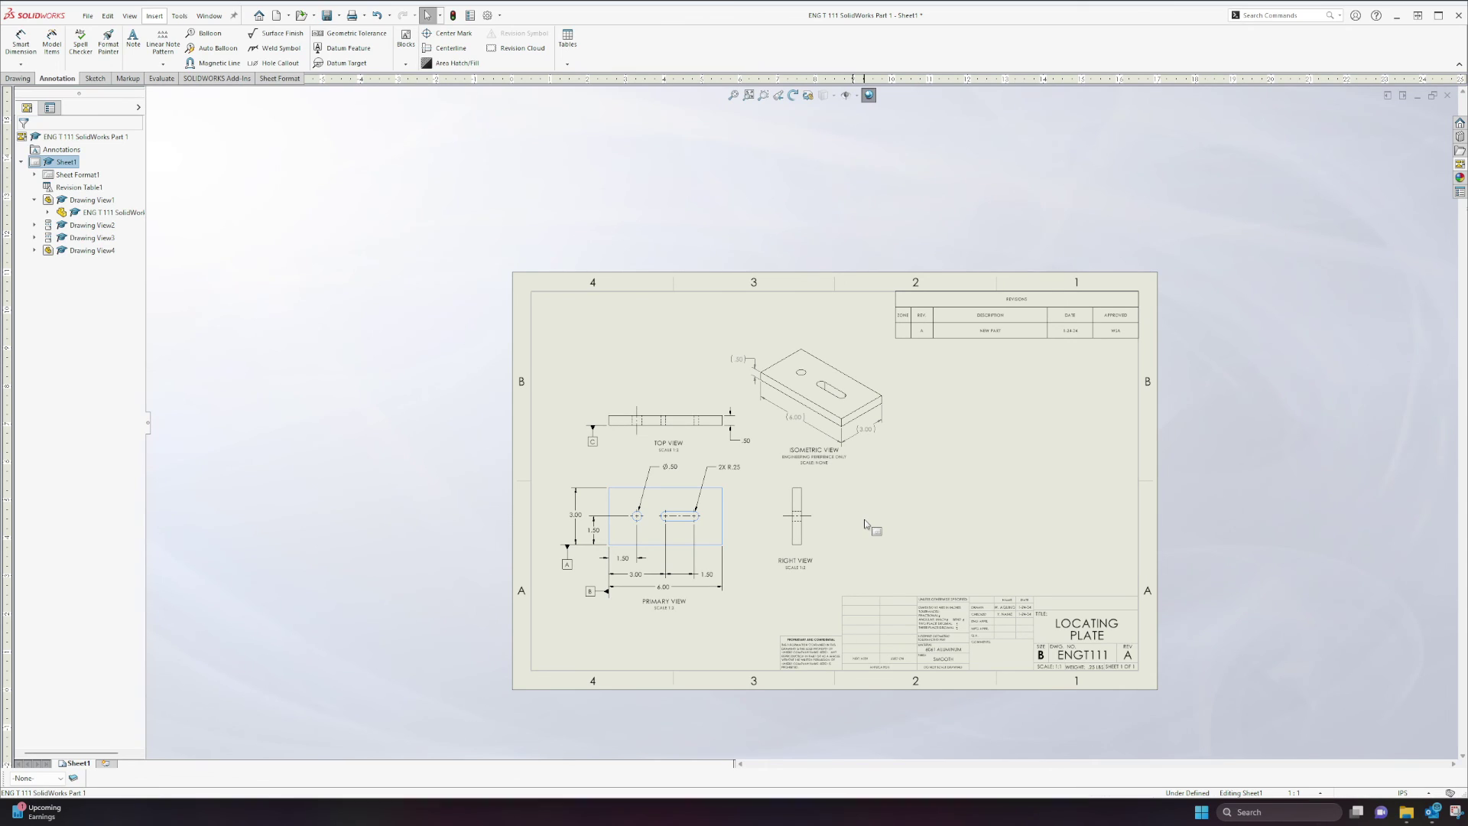